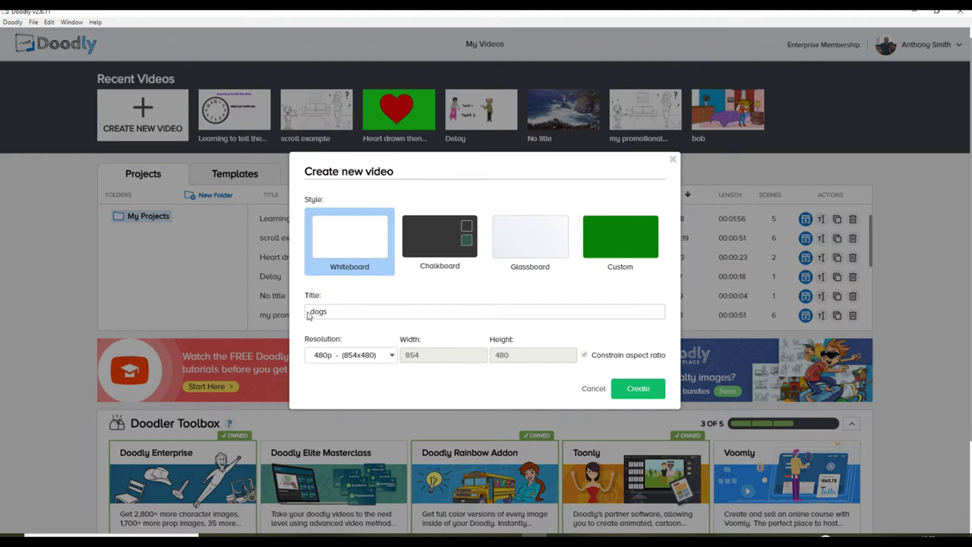
# Set the new whiteboard video's resolution to 1080p (1920x1080) and create the video.
pyautogui.click(383, 358)
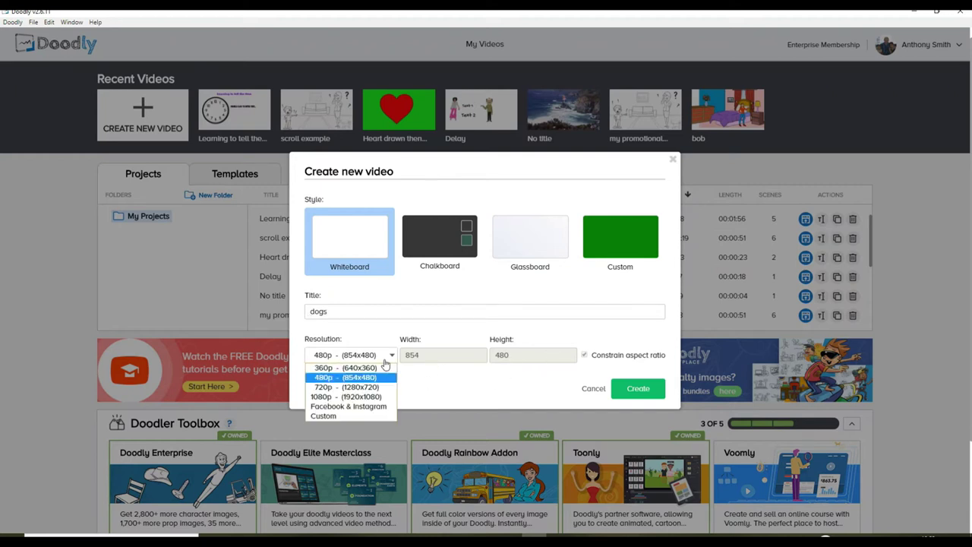
pyautogui.click(378, 397)
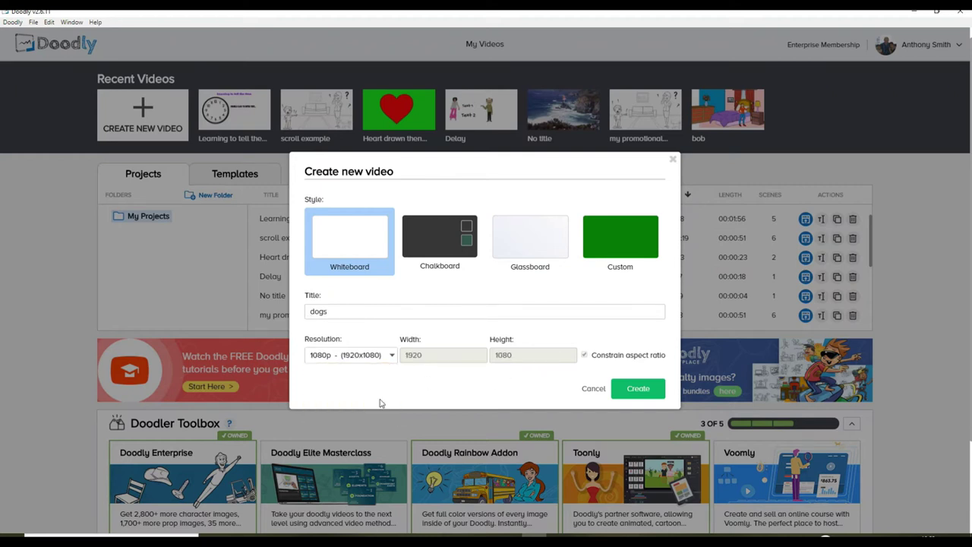
pyautogui.click(644, 396)
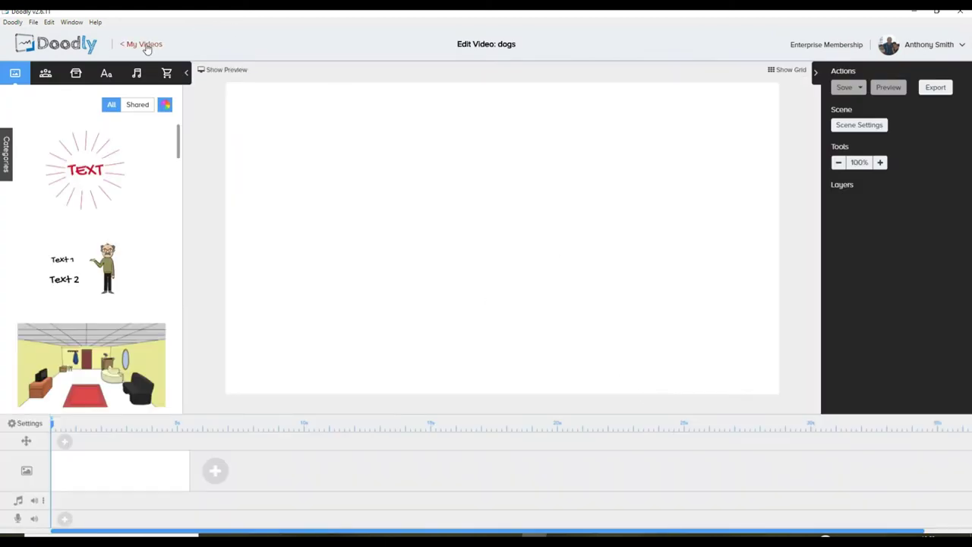
# Search the props library for dogs.
pyautogui.click(76, 74)
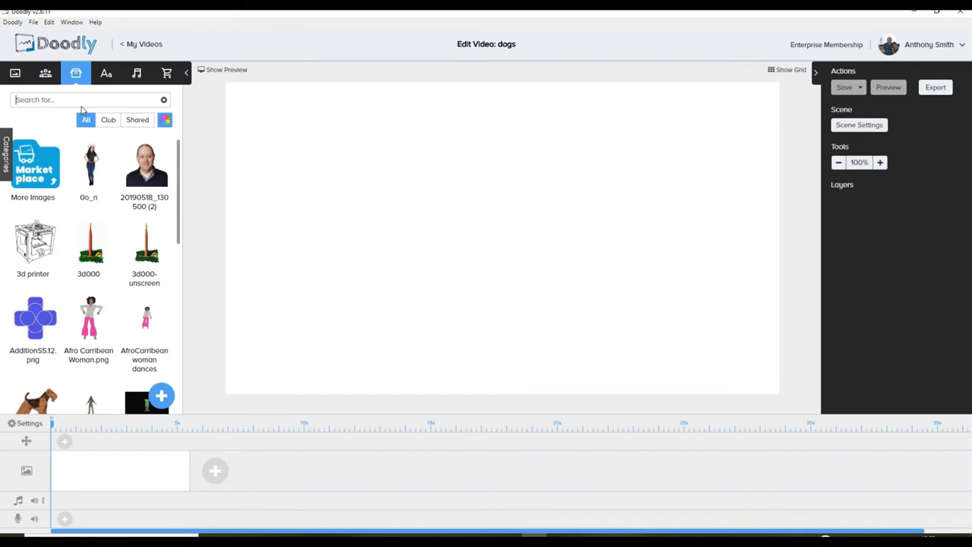
pyautogui.write('dogs')
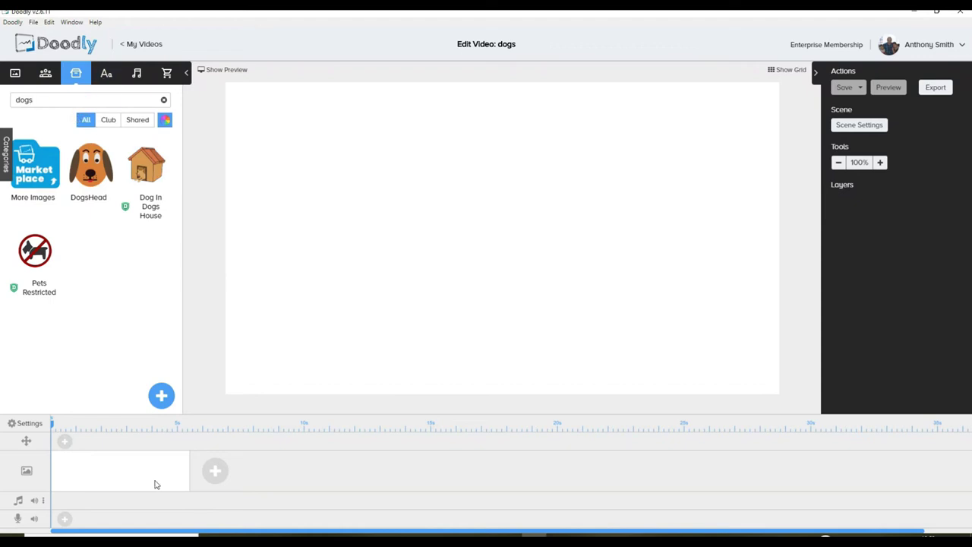
# Upload the colored Airdale Terrier, BoxerDog, Cavalier King Charles Spaniel, German Shepherd Dog and Greyhound Dog 2 images plus Dachshund as new props.
pyautogui.click(161, 395)
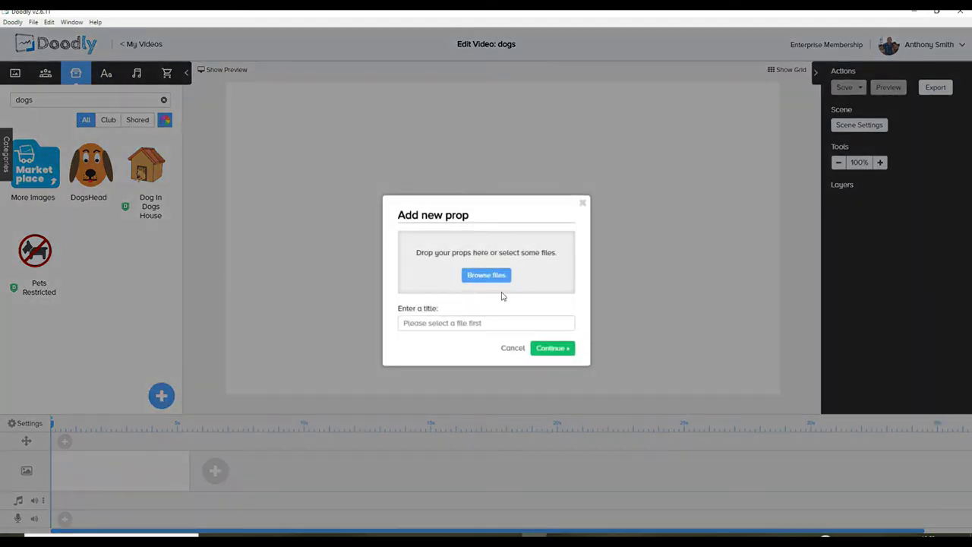
pyautogui.click(496, 280)
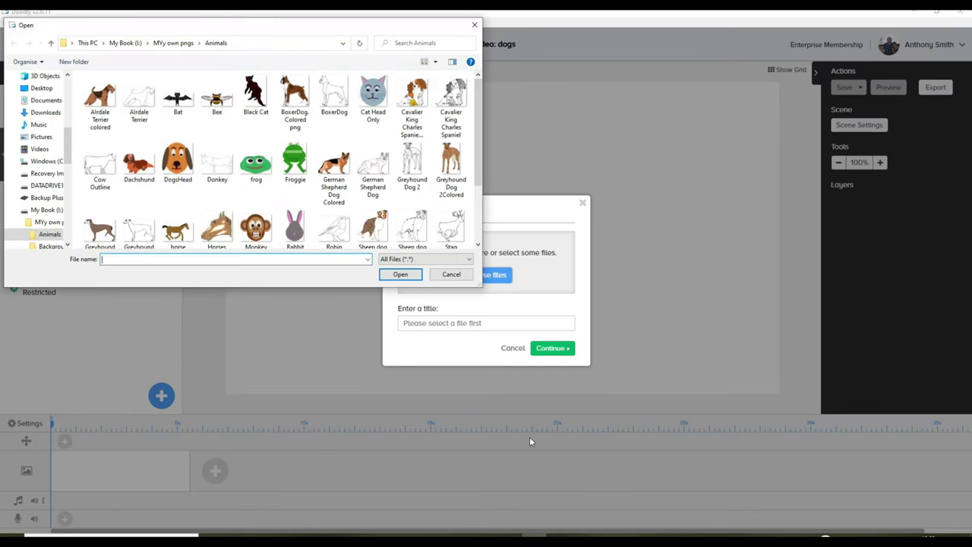
pyautogui.click(102, 98)
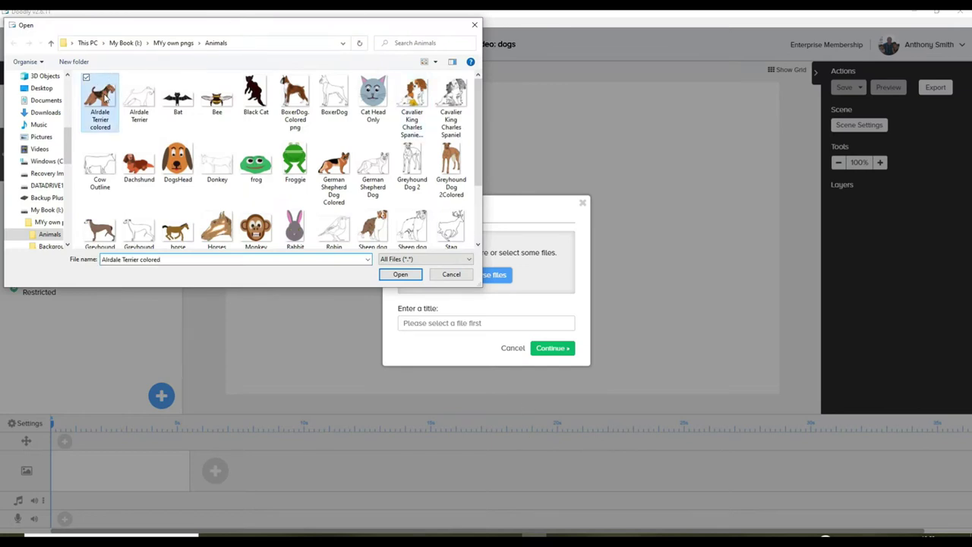
pyautogui.click(302, 100)
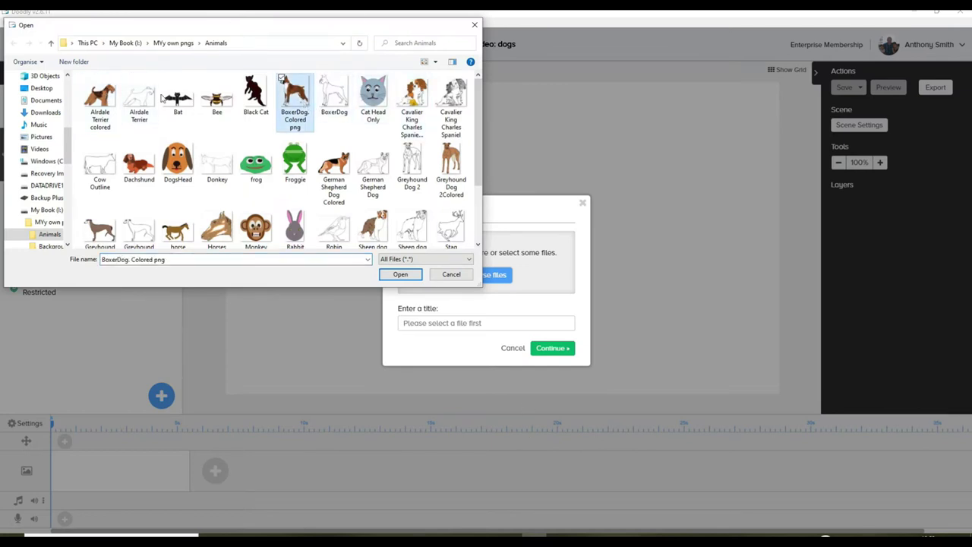
pyautogui.click(101, 98)
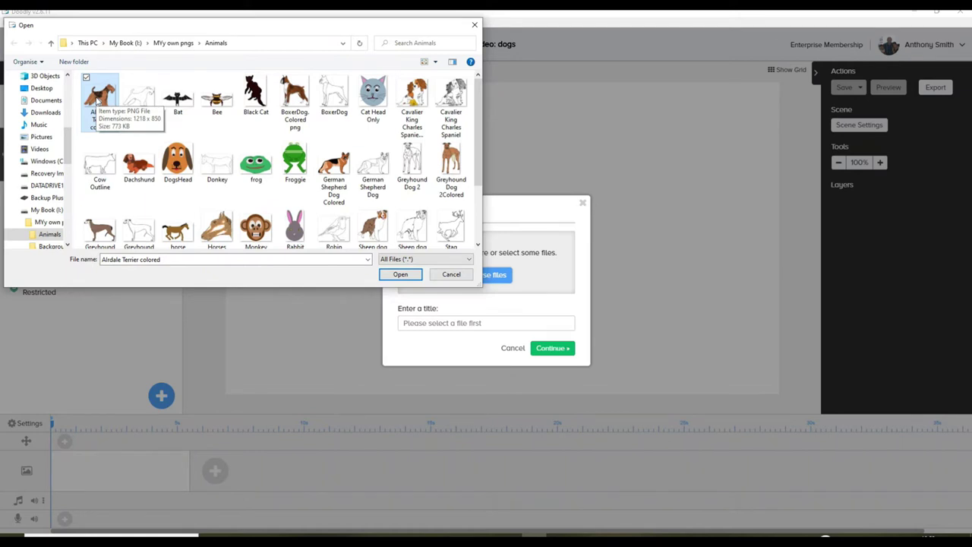
pyautogui.keyDown('ctrl'); pyautogui.click(302, 99); pyautogui.keyUp('ctrl')
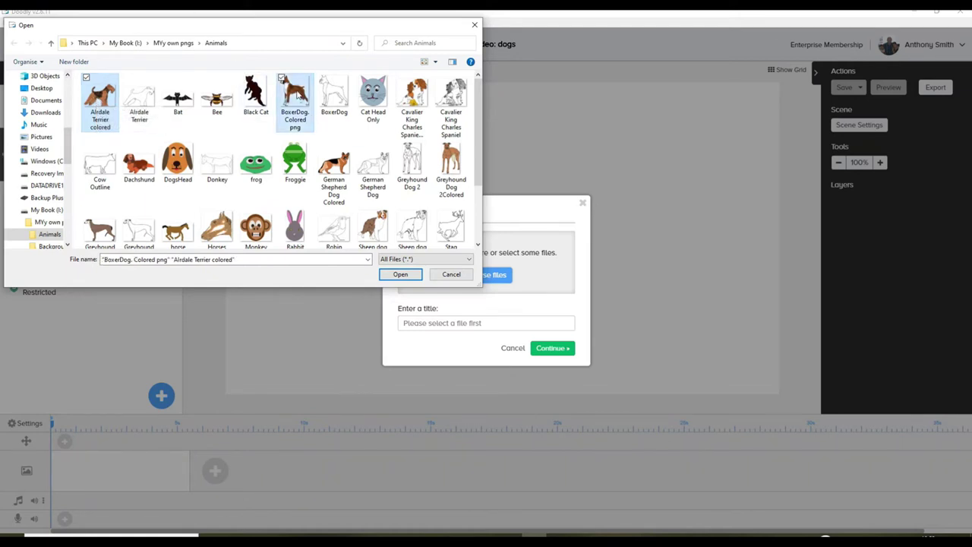
pyautogui.keyDown('ctrl'); pyautogui.click(414, 95); pyautogui.keyUp('ctrl')
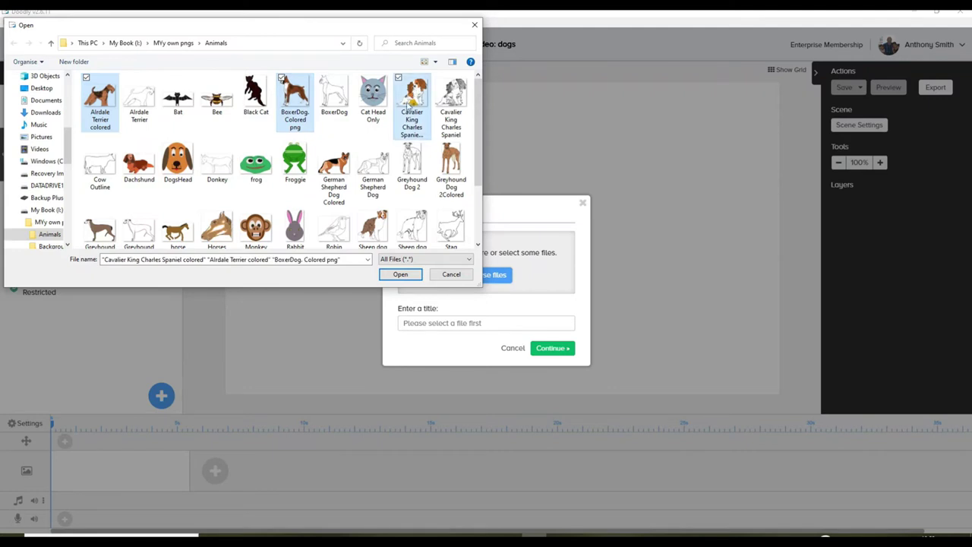
pyautogui.keyDown('ctrl'); pyautogui.click(151, 169); pyautogui.keyUp('ctrl')
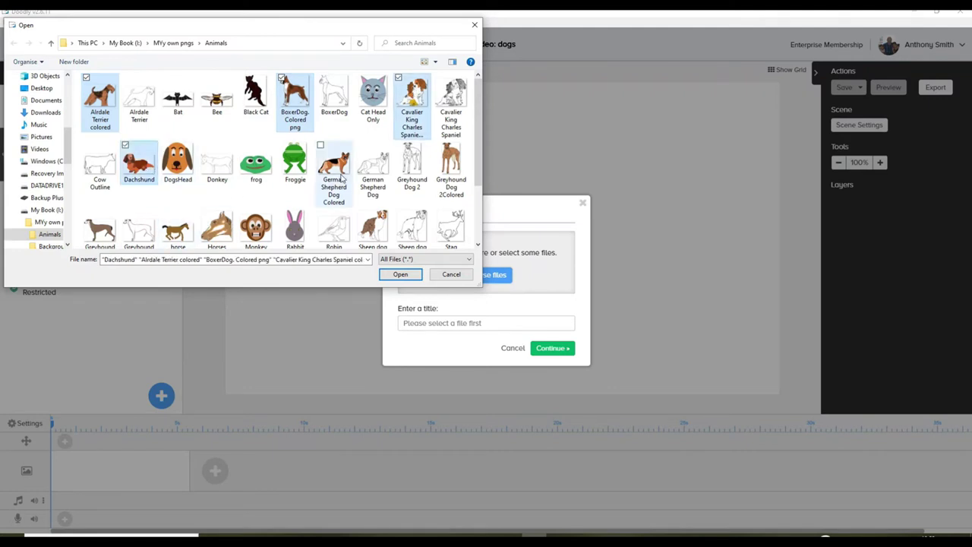
pyautogui.keyDown('ctrl'); pyautogui.click(341, 170); pyautogui.keyUp('ctrl')
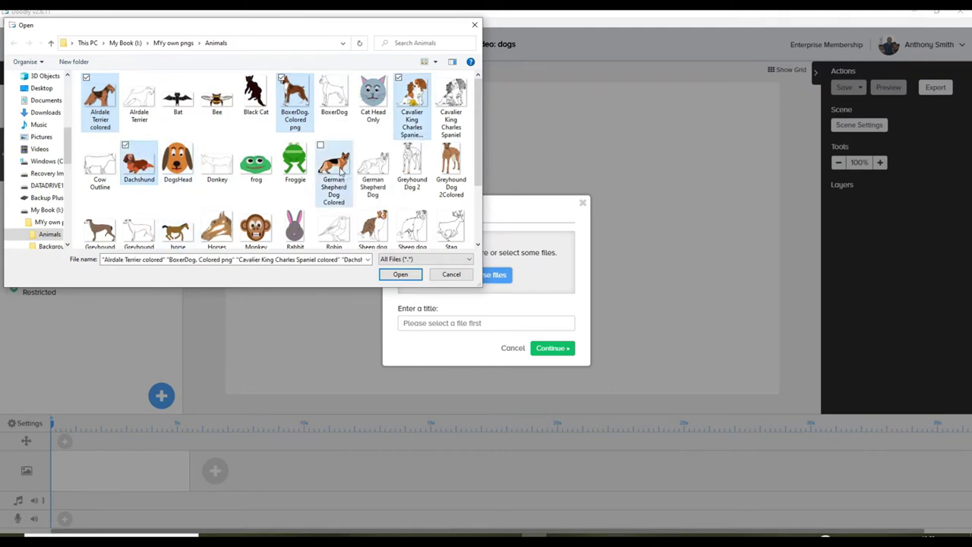
pyautogui.keyDown('ctrl'); pyautogui.click(464, 167); pyautogui.keyUp('ctrl')
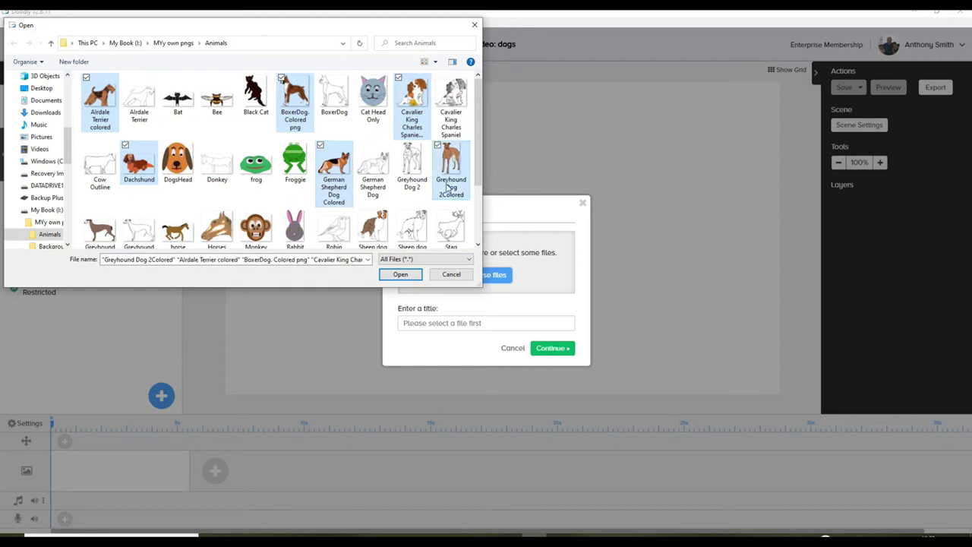
pyautogui.click(400, 276)
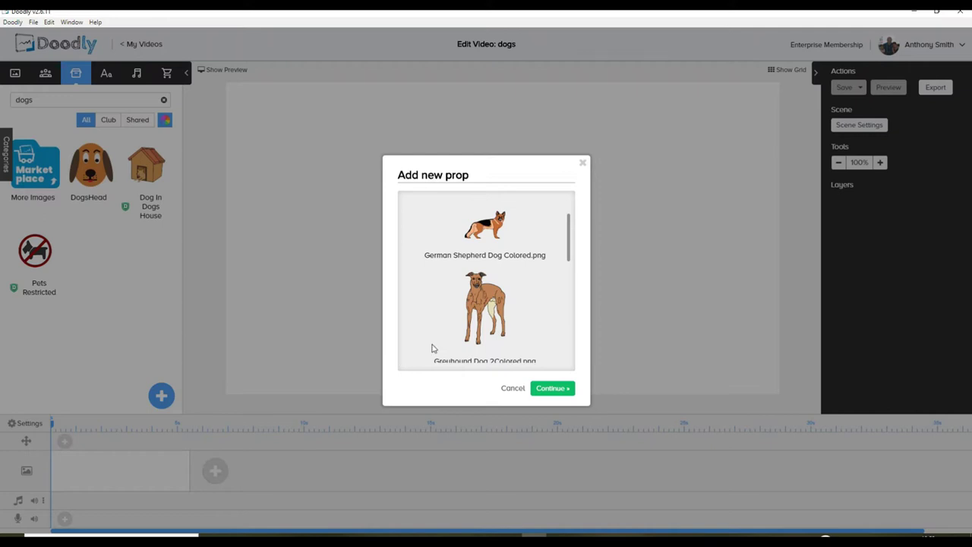
pyautogui.click(552, 388)
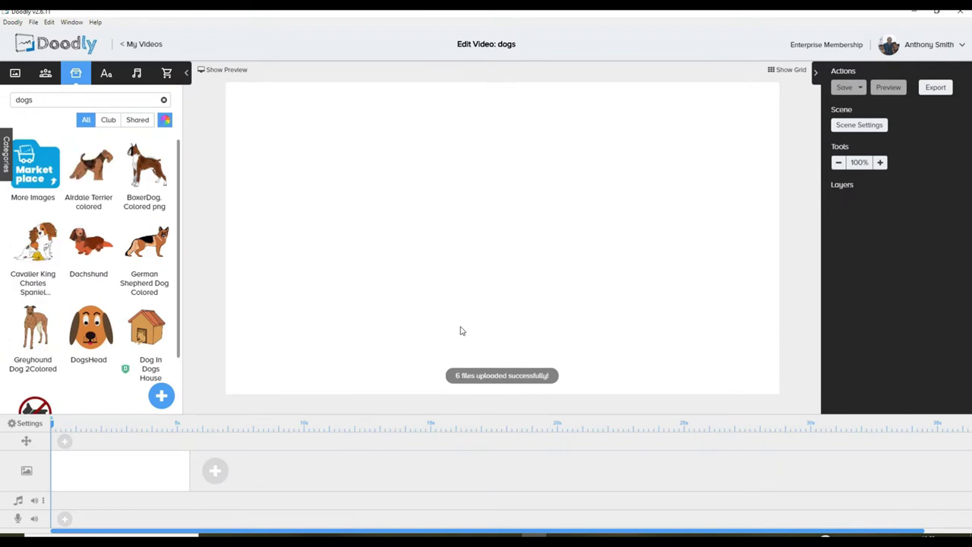
# Place the Airdale Terrier in the canvas's upper-left area and the boxer below it, scaling both down.
pyautogui.moveTo(90, 160); pyautogui.dragTo(271, 167)
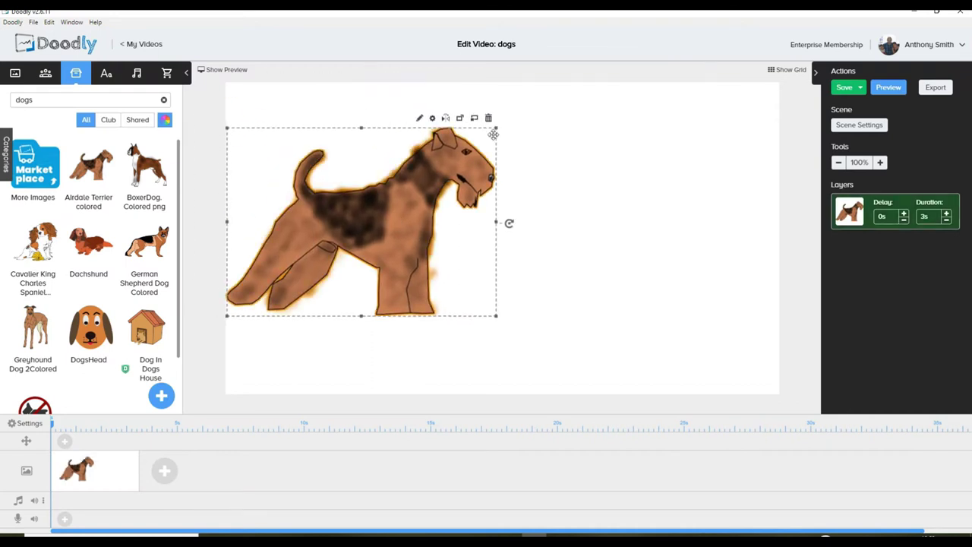
pyautogui.moveTo(494, 135); pyautogui.dragTo(352, 115)
pyautogui.moveTo(153, 168); pyautogui.dragTo(415, 288)
pyautogui.moveTo(459, 191); pyautogui.dragTo(386, 270)
pyautogui.moveTo(325, 307); pyautogui.dragTo(283, 297)
# Add the Cavalier King Charles Spaniel, scale it down and position it in the middle of the upper row.
pyautogui.moveTo(55, 249); pyautogui.dragTo(536, 175)
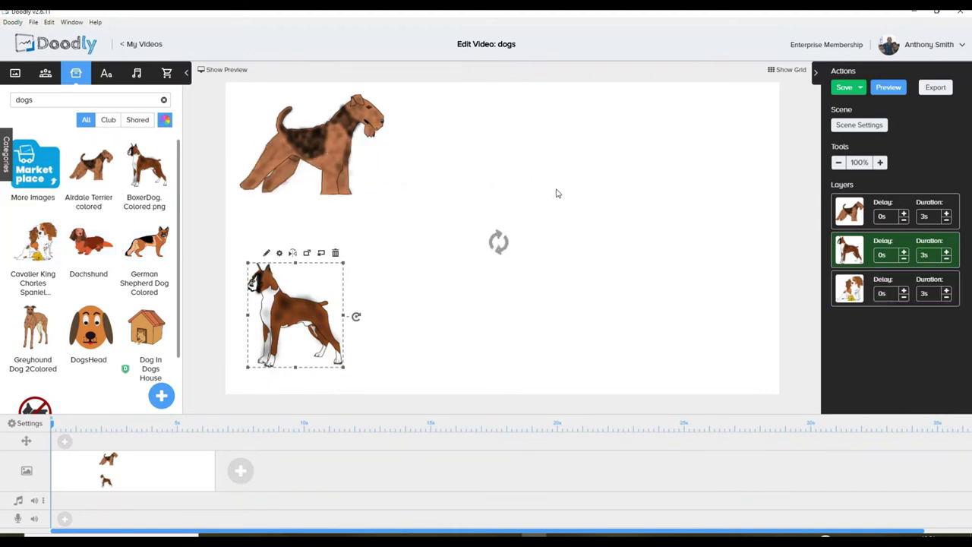
pyautogui.click(596, 164)
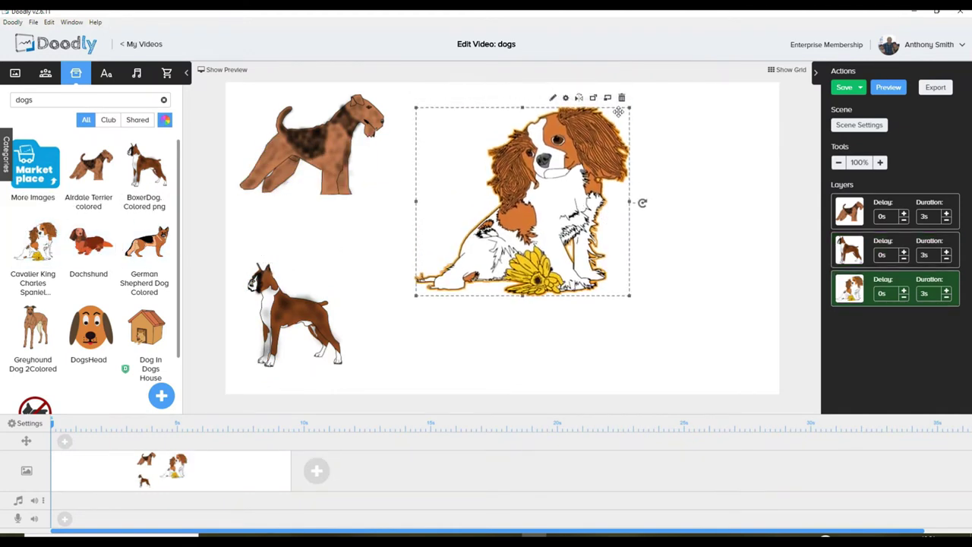
pyautogui.moveTo(629, 109); pyautogui.dragTo(531, 196)
pyautogui.moveTo(481, 227); pyautogui.dragTo(488, 130)
# Add the Dachshund, shrink it and place it at the right end of the upper row.
pyautogui.moveTo(95, 249); pyautogui.dragTo(641, 152)
pyautogui.moveTo(719, 173); pyautogui.dragTo(696, 186)
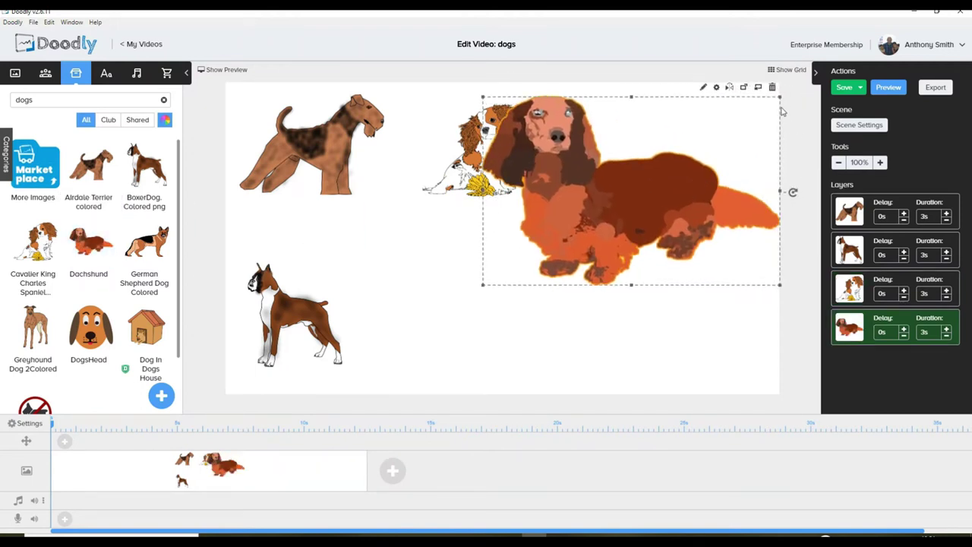
pyautogui.moveTo(780, 100); pyautogui.dragTo(629, 190)
pyautogui.moveTo(546, 209); pyautogui.dragTo(644, 120)
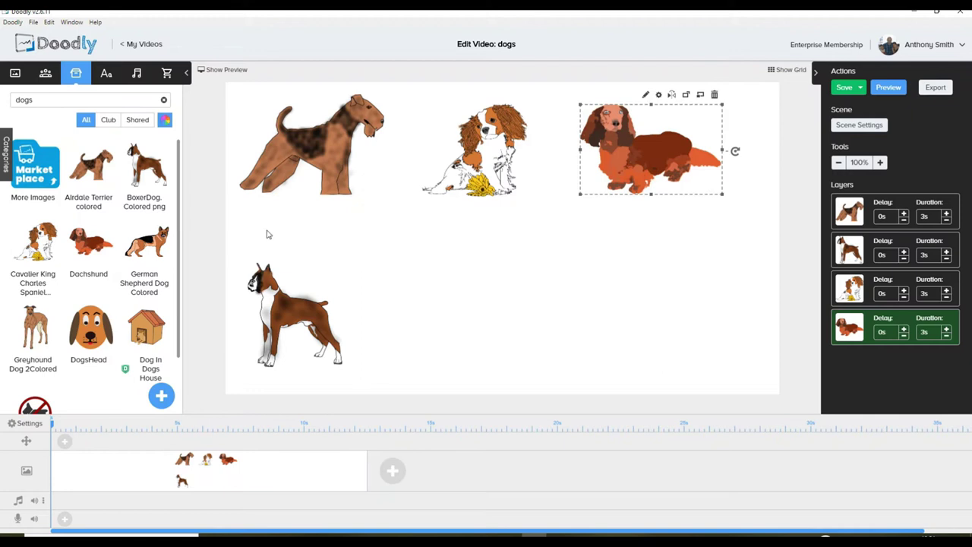
# Add the German Shepherd to the middle of the lower row and scale it down beside the boxer.
pyautogui.moveTo(147, 242); pyautogui.dragTo(448, 337)
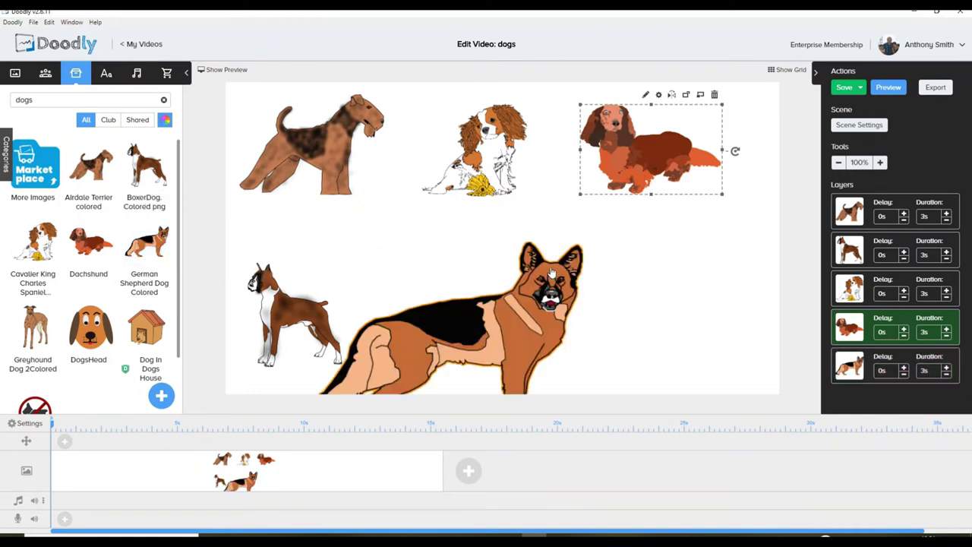
pyautogui.click(552, 273)
pyautogui.moveTo(581, 245); pyautogui.dragTo(539, 281)
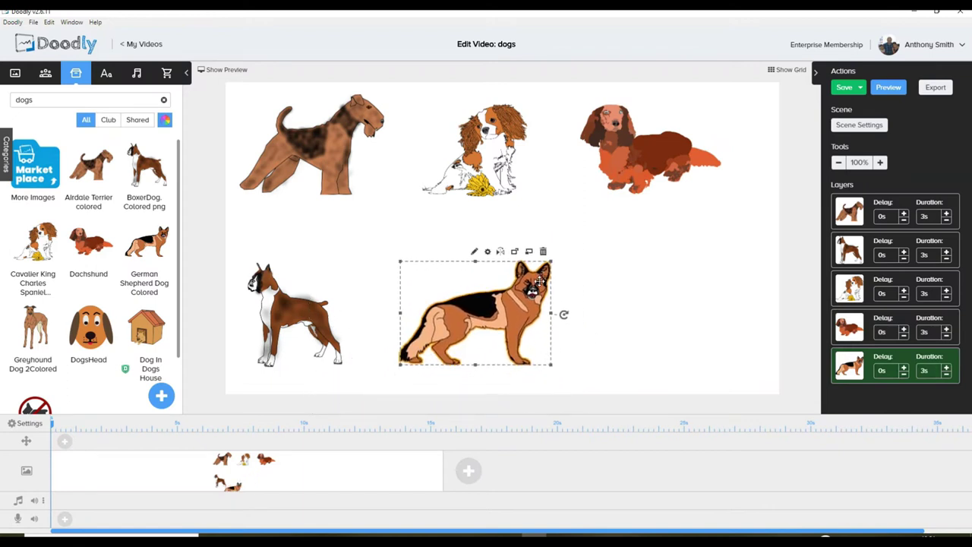
# Add the Greyhound below the Dachshund, scale it down and center it in its space.
pyautogui.moveTo(27, 323); pyautogui.dragTo(697, 307)
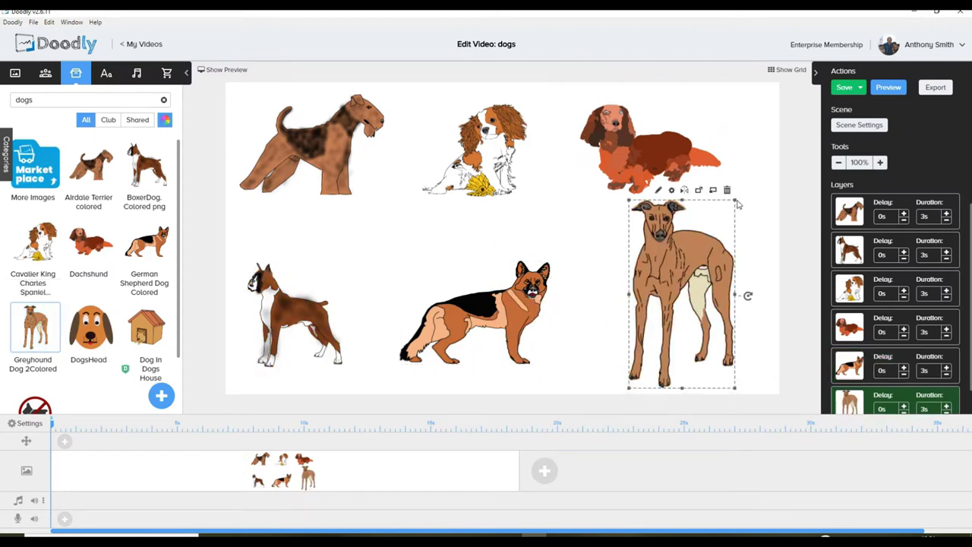
pyautogui.moveTo(735, 201); pyautogui.dragTo(710, 250)
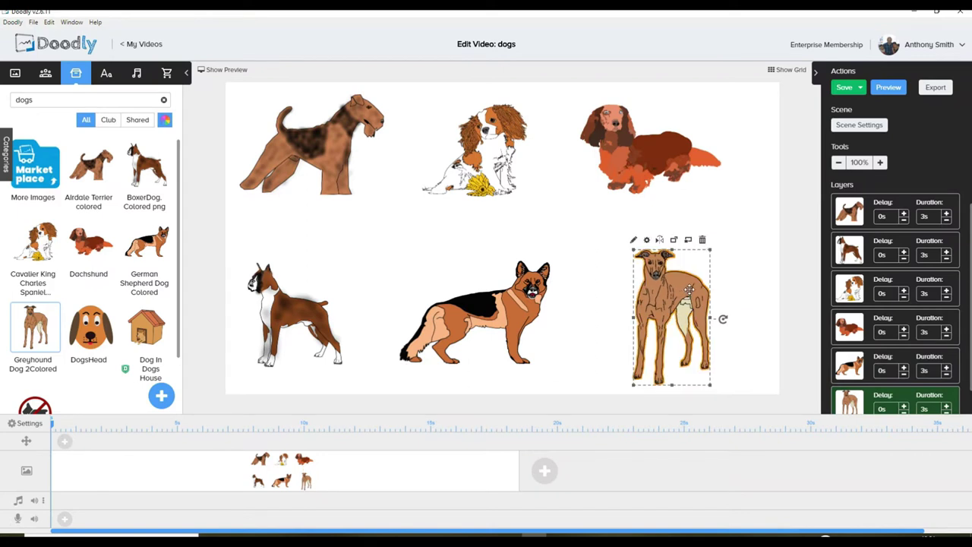
pyautogui.moveTo(687, 290); pyautogui.dragTo(696, 280)
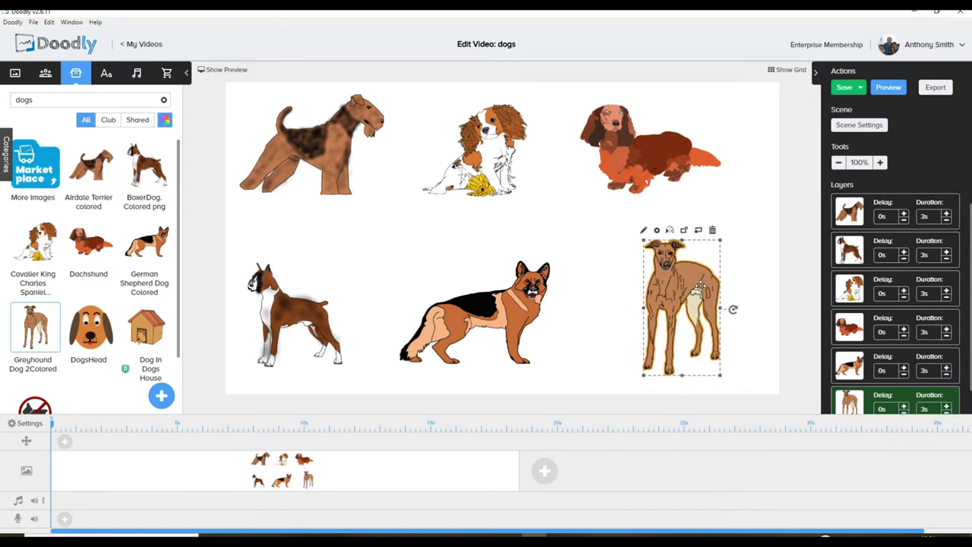
# Open the Airdale Terrier's reveal paths for editing and trace Path 1 from the hind foot up the leg's front edge.
pyautogui.click(303, 147)
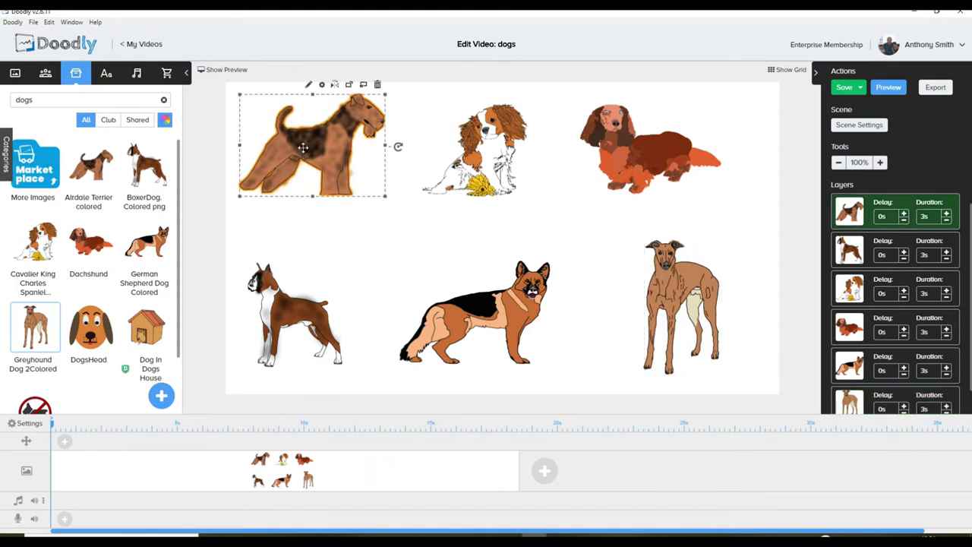
pyautogui.click(308, 84)
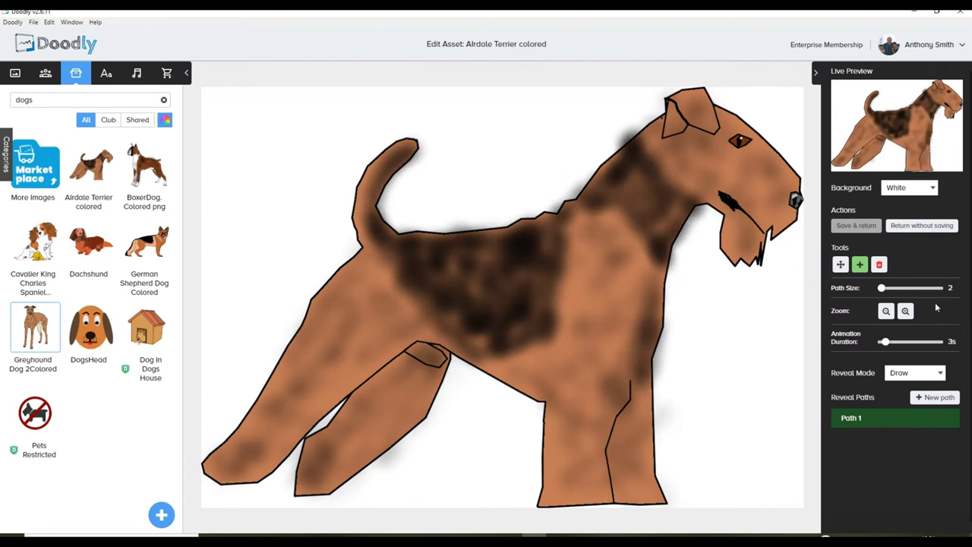
pyautogui.click(885, 310)
pyautogui.click(885, 310)
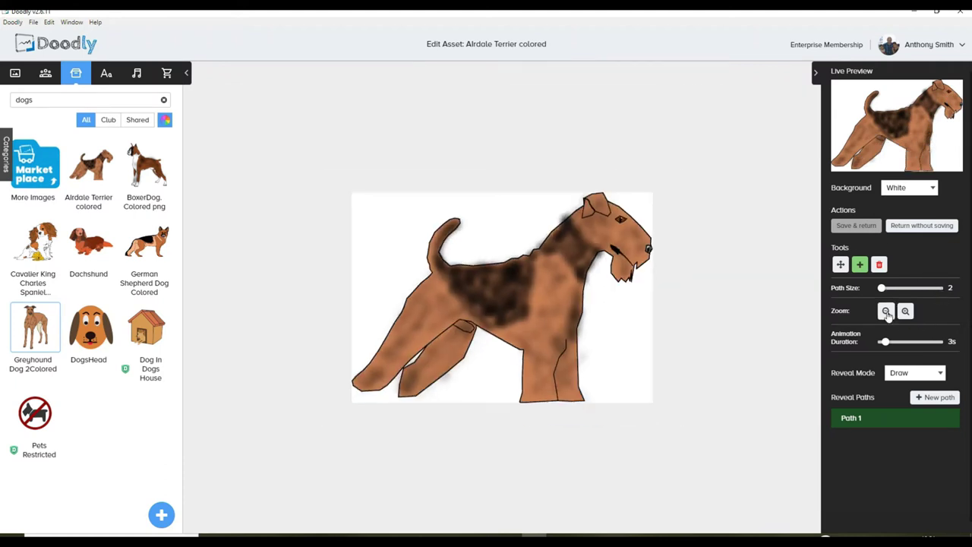
pyautogui.click(904, 311)
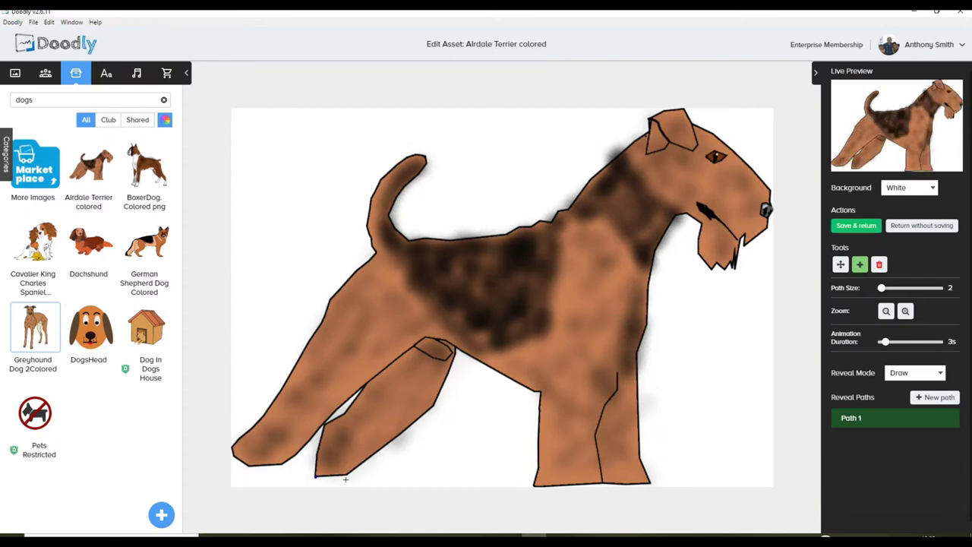
pyautogui.click(348, 475)
pyautogui.click(368, 452)
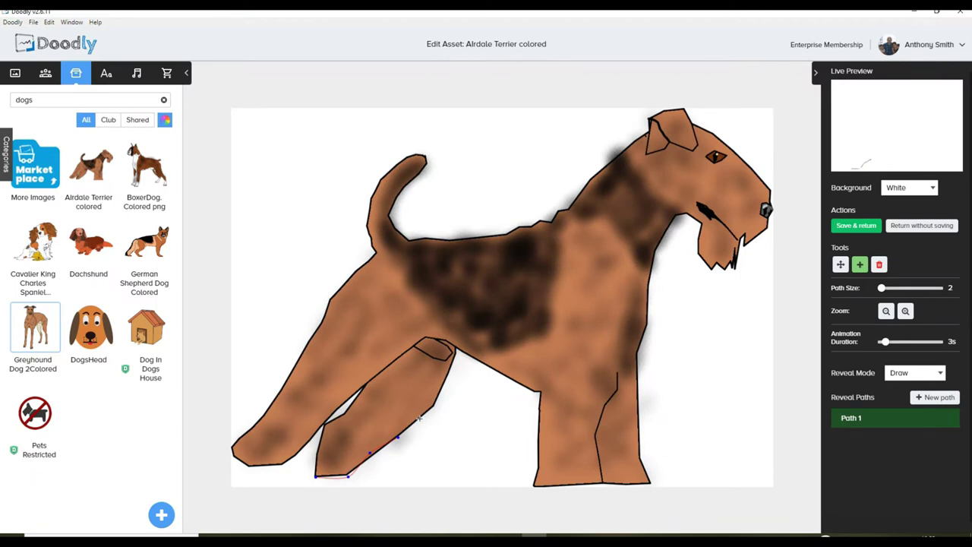
pyautogui.click(444, 379)
# Continue Path 1 along the terrier's belly and around its front leg, including the inner leg line.
pyautogui.click(524, 387)
pyautogui.click(539, 393)
pyautogui.click(538, 416)
pyautogui.click(533, 485)
pyautogui.click(602, 482)
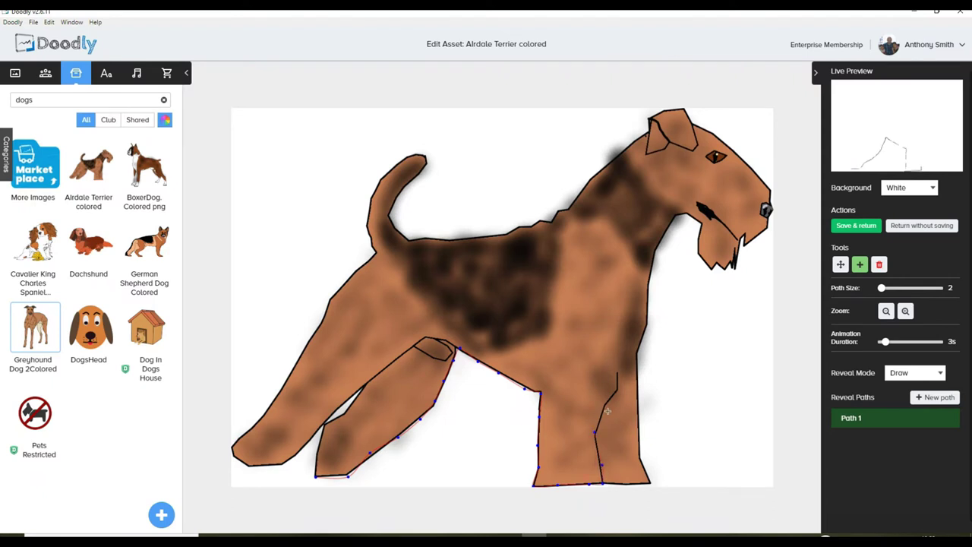
pyautogui.click(617, 375)
pyautogui.click(640, 480)
pyautogui.click(639, 456)
pyautogui.click(635, 353)
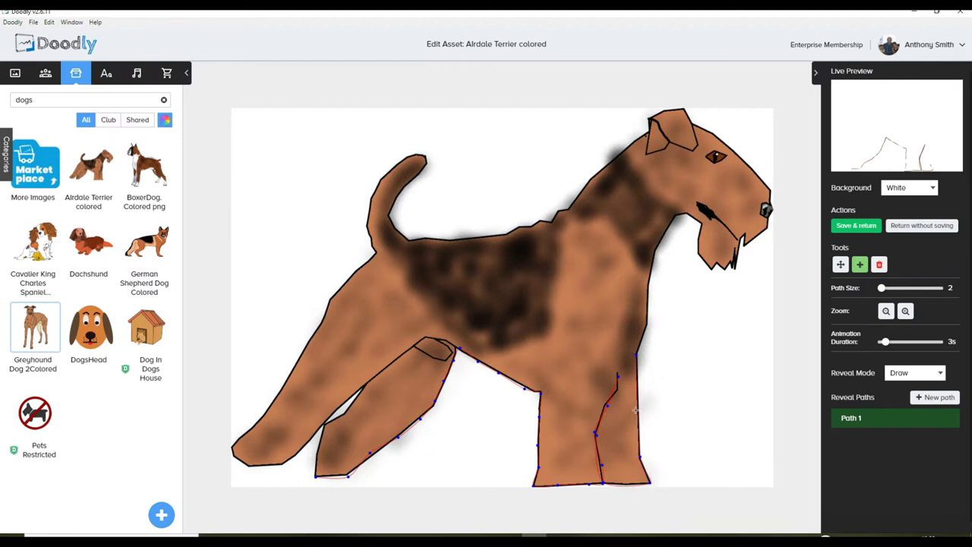
# Continue Path 1 up the terrier's chest and throat, around the beard and along the muzzle to the nose.
pyautogui.click(647, 325)
pyautogui.click(651, 265)
pyautogui.click(684, 215)
pyautogui.click(698, 250)
pyautogui.click(717, 263)
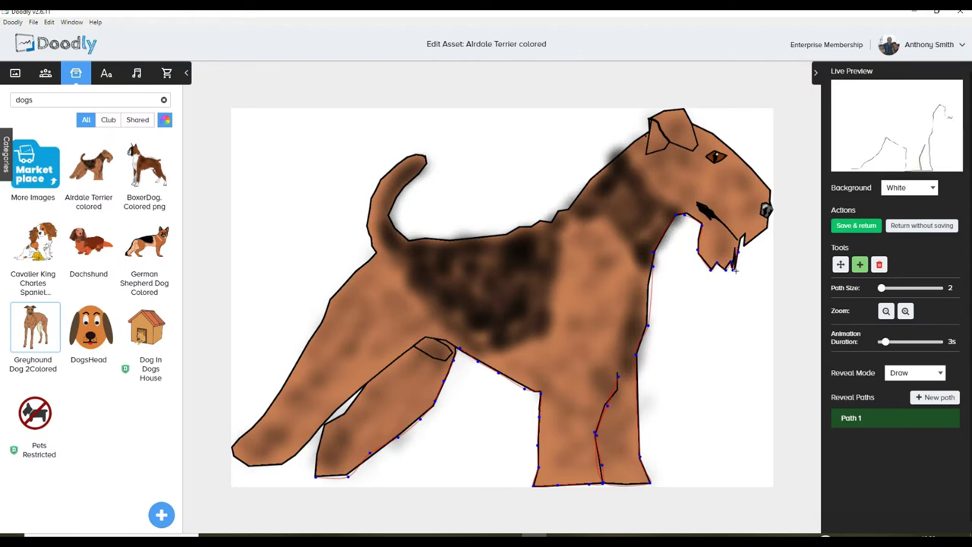
pyautogui.click(741, 240)
pyautogui.click(770, 221)
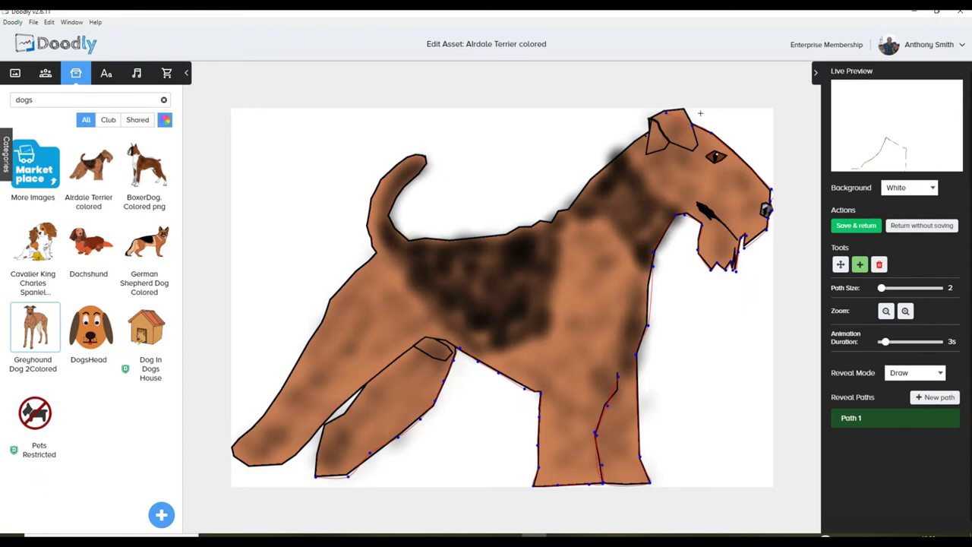
# Remove the misplaced Path 1 point on the ear and continue the path along the neck and back to the tail tip.
pyautogui.click(878, 265)
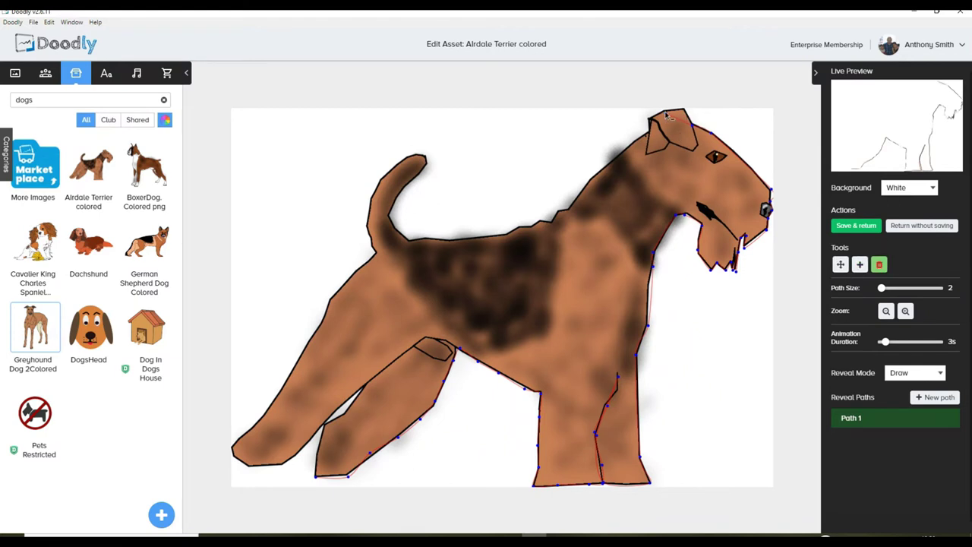
pyautogui.click(858, 264)
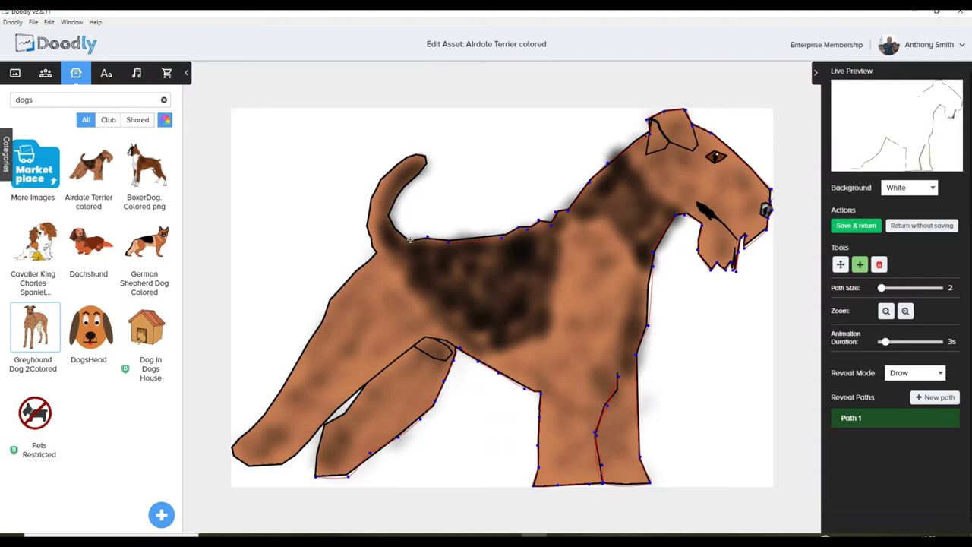
pyautogui.click(389, 216)
pyautogui.click(403, 182)
pyautogui.click(424, 155)
pyautogui.click(415, 156)
# Continue Path 1 down the tail's rear edge and the back of the hind leg toward the foot.
pyautogui.click(371, 204)
pyautogui.click(364, 225)
pyautogui.click(330, 301)
pyautogui.click(318, 331)
pyautogui.click(284, 385)
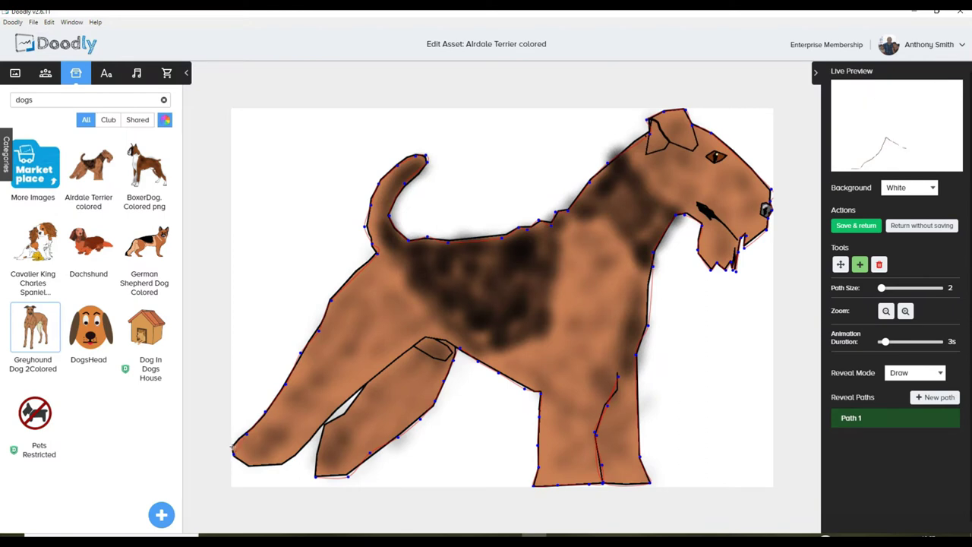
# Remove the misplaced Path 1 point at the hind foot and trace around the foot and up the leg's inner edge.
pyautogui.click(879, 264)
pyautogui.click(235, 448)
pyautogui.click(860, 264)
pyautogui.click(283, 464)
pyautogui.click(300, 450)
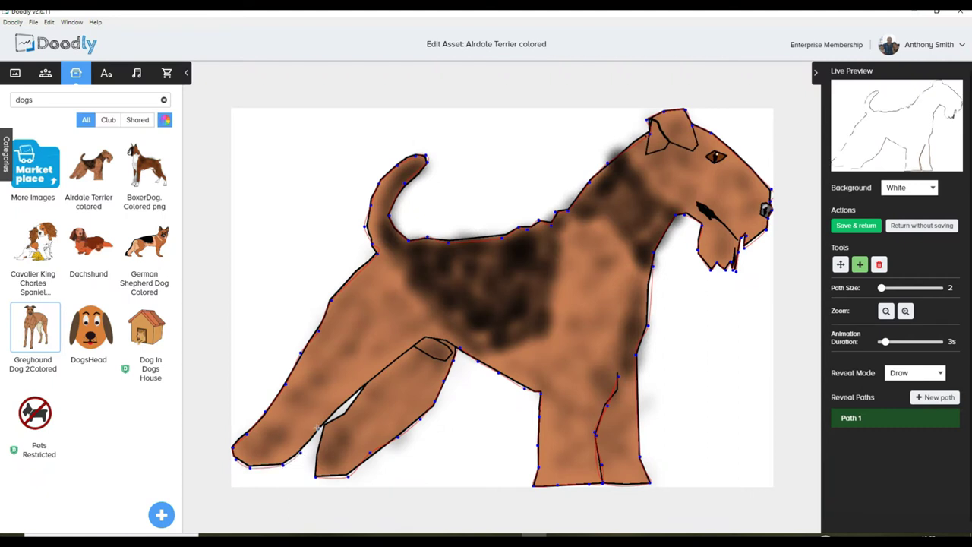
pyautogui.click(340, 408)
# Add a second reveal path and zigzag it down the inside of the terrier's tail to its base.
pyautogui.click(942, 397)
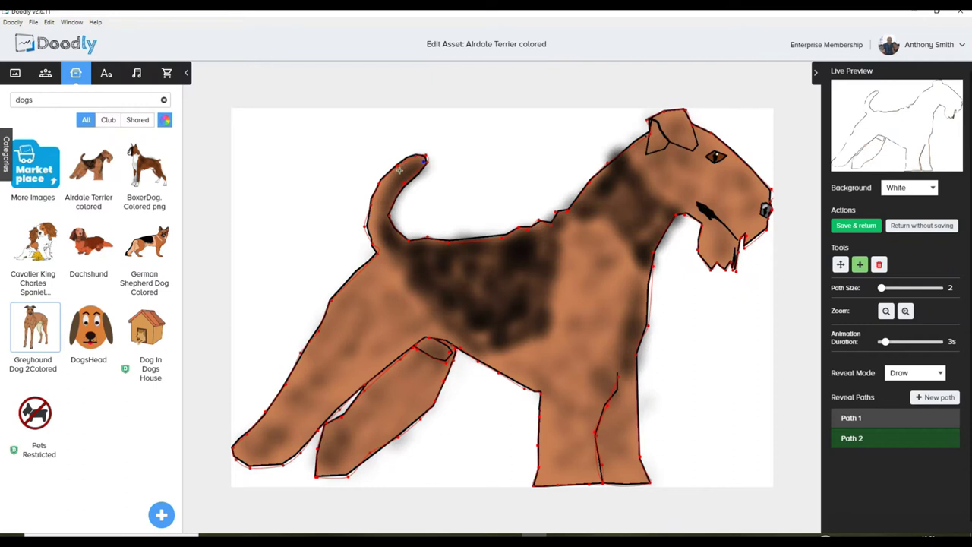
pyautogui.click(414, 169)
pyautogui.click(401, 172)
pyautogui.click(399, 184)
pyautogui.click(393, 189)
pyautogui.click(381, 205)
pyautogui.click(374, 222)
pyautogui.click(380, 232)
pyautogui.click(390, 229)
# Zigzag Path 2 up and down across the dark saddle on the terrier's back.
pyautogui.click(422, 286)
pyautogui.click(426, 245)
pyautogui.click(452, 248)
pyautogui.click(454, 326)
pyautogui.click(472, 338)
pyautogui.click(476, 244)
pyautogui.click(492, 350)
pyautogui.click(493, 243)
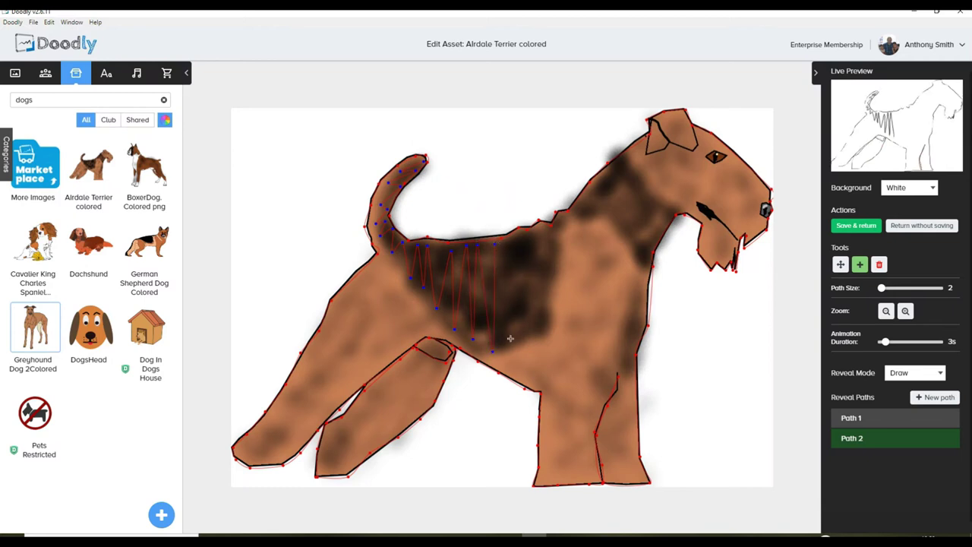
pyautogui.click(512, 348)
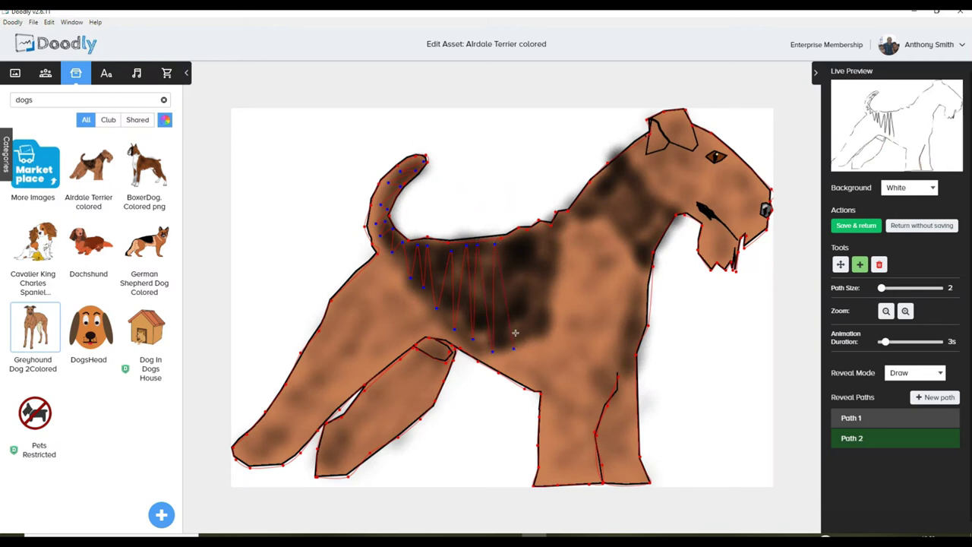
pyautogui.click(507, 240)
pyautogui.click(525, 347)
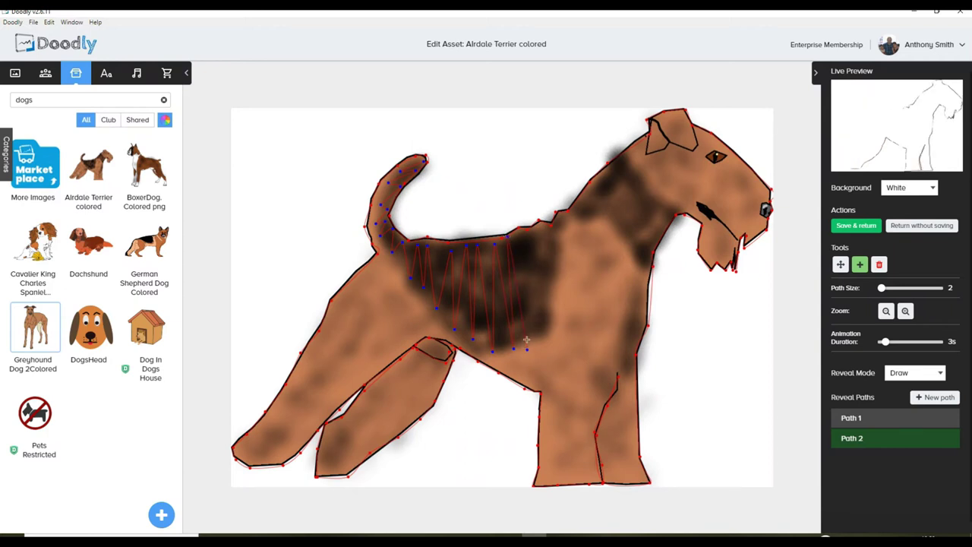
pyautogui.click(525, 239)
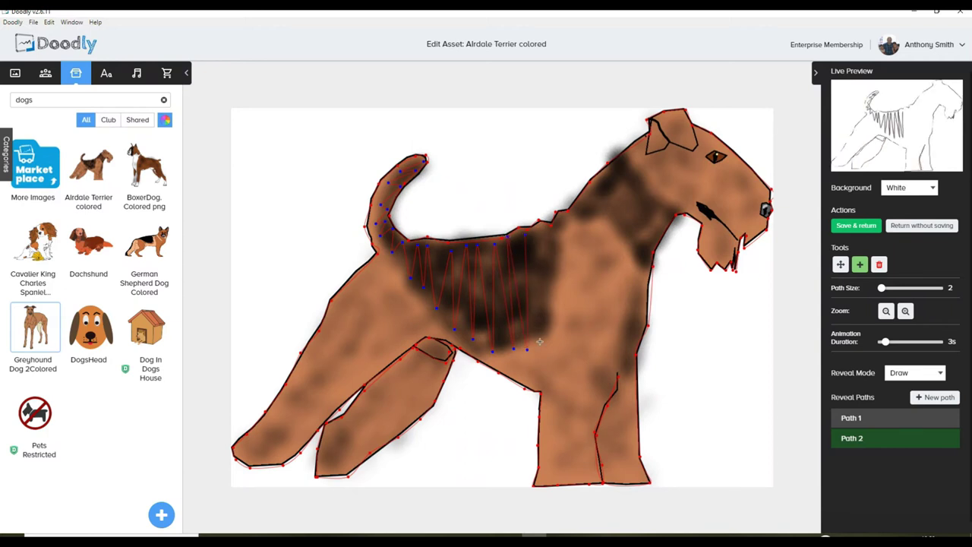
pyautogui.click(552, 294)
# Extend Path 2 across the shoulder and zigzag it over the dark patch on the neck.
pyautogui.click(586, 220)
pyautogui.click(601, 216)
pyautogui.click(645, 254)
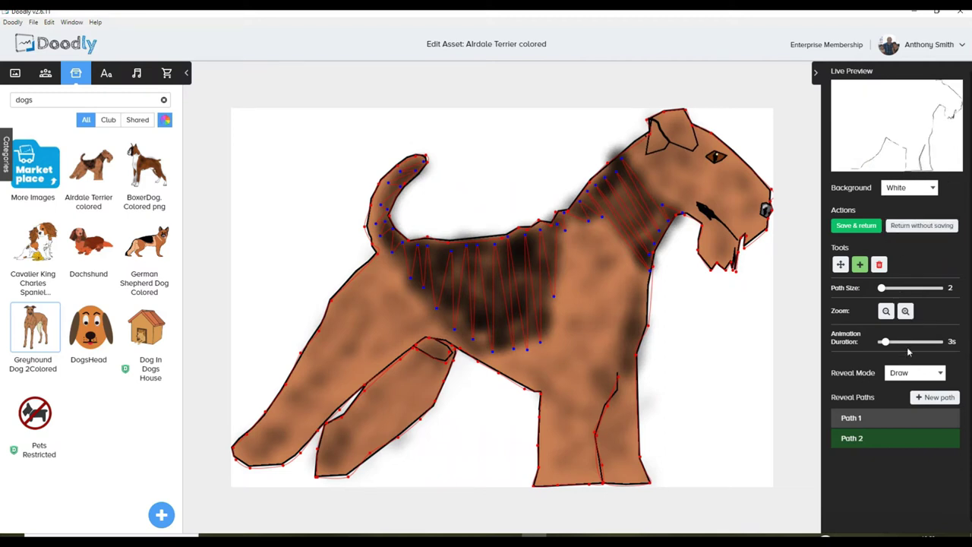
# Set the path size to 35 for Path 1 and 62 for Path 2.
pyautogui.click(897, 422)
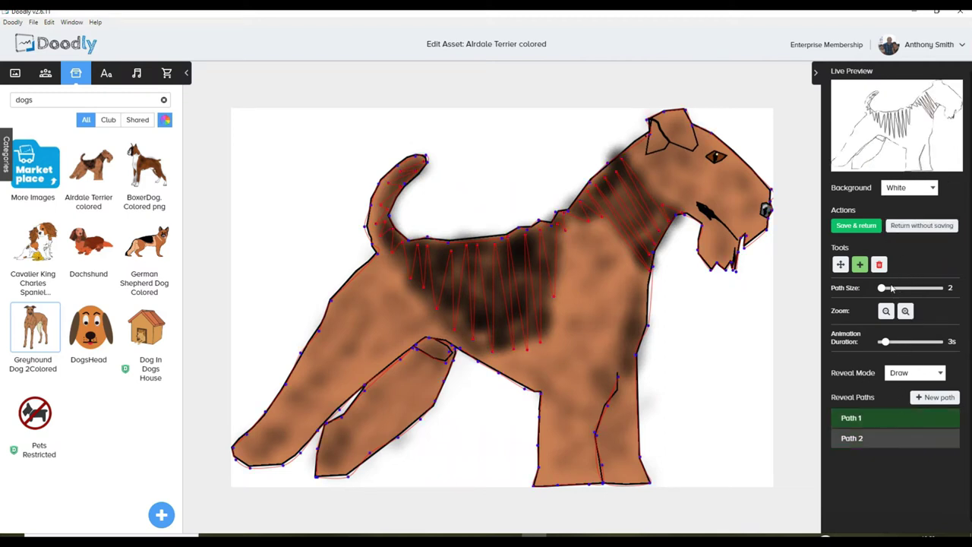
pyautogui.moveTo(881, 295); pyautogui.dragTo(889, 293)
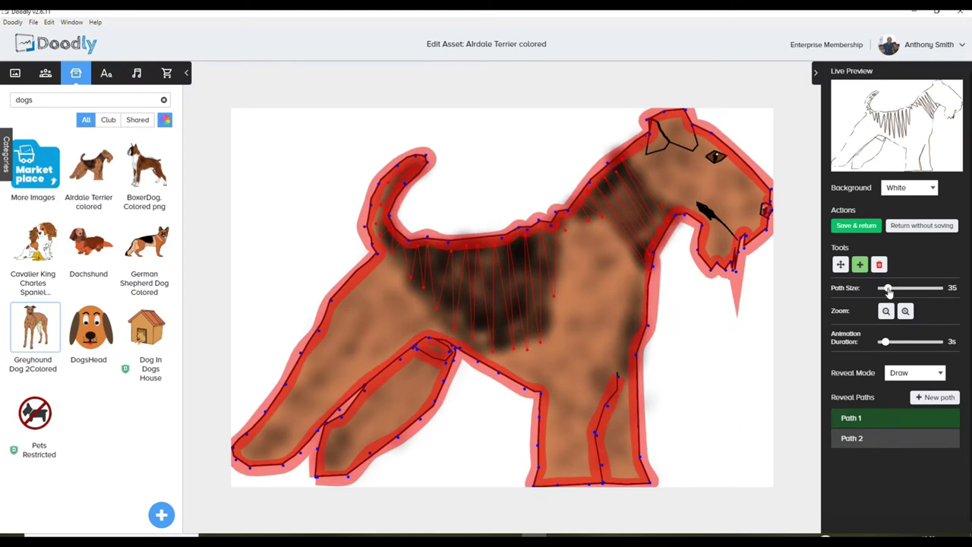
pyautogui.click(874, 439)
pyautogui.moveTo(879, 290); pyautogui.dragTo(885, 293)
pyautogui.moveTo(886, 291); pyautogui.dragTo(893, 290)
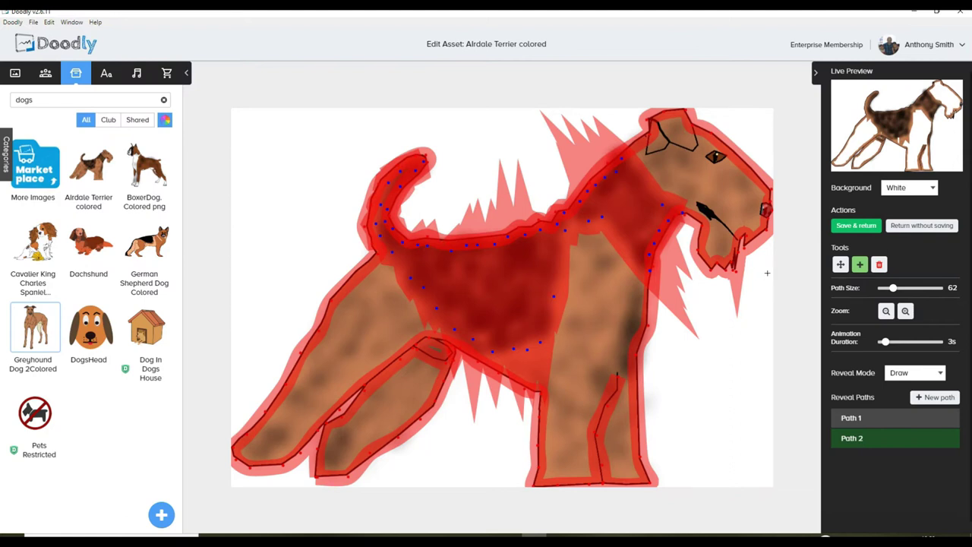
# Add a third reveal path and zigzag it across the rearmost hind foot and lower leg.
pyautogui.click(948, 398)
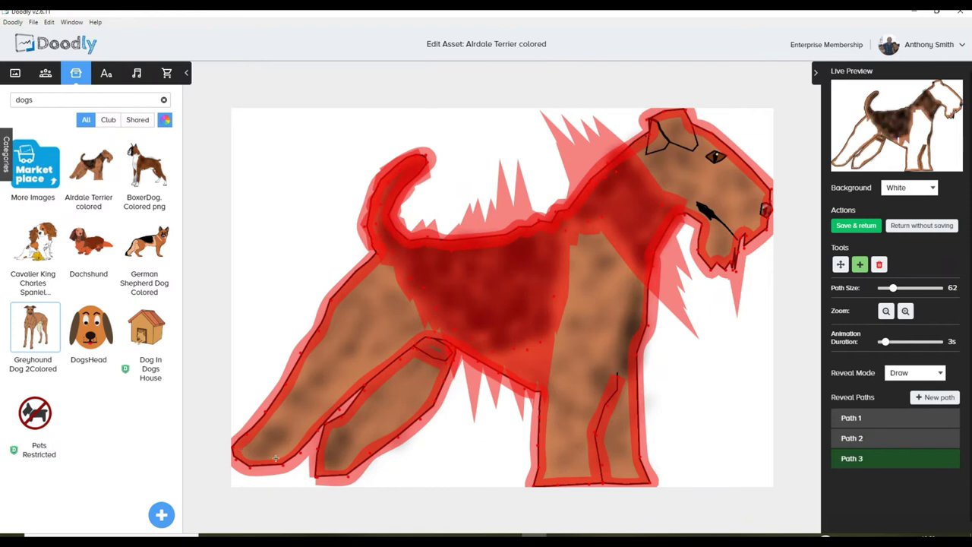
pyautogui.click(243, 453)
pyautogui.click(287, 460)
pyautogui.click(255, 438)
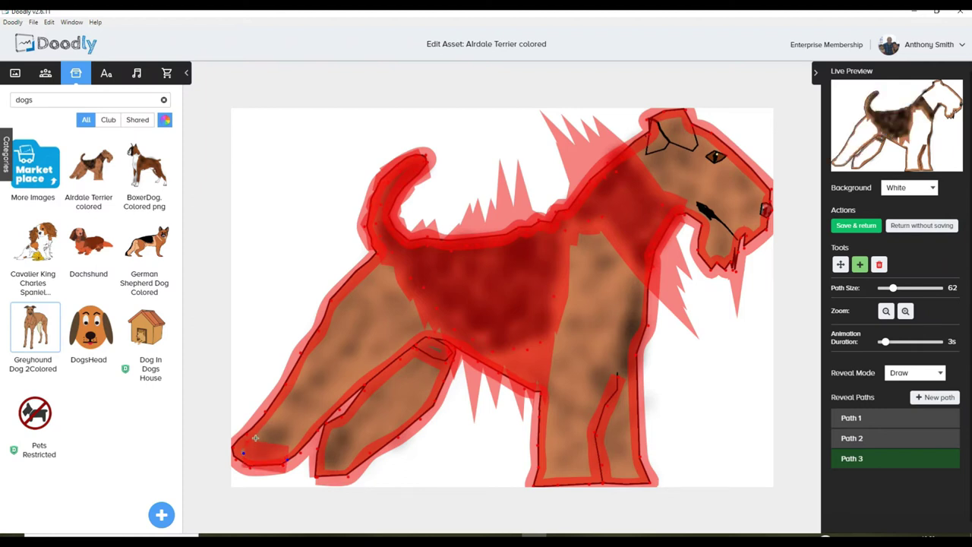
pyautogui.click(309, 438)
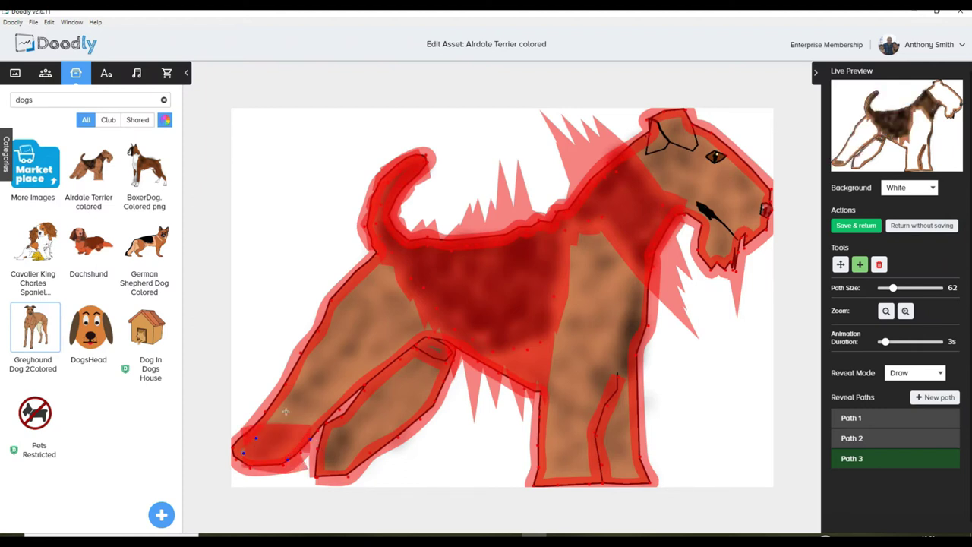
pyautogui.click(275, 410)
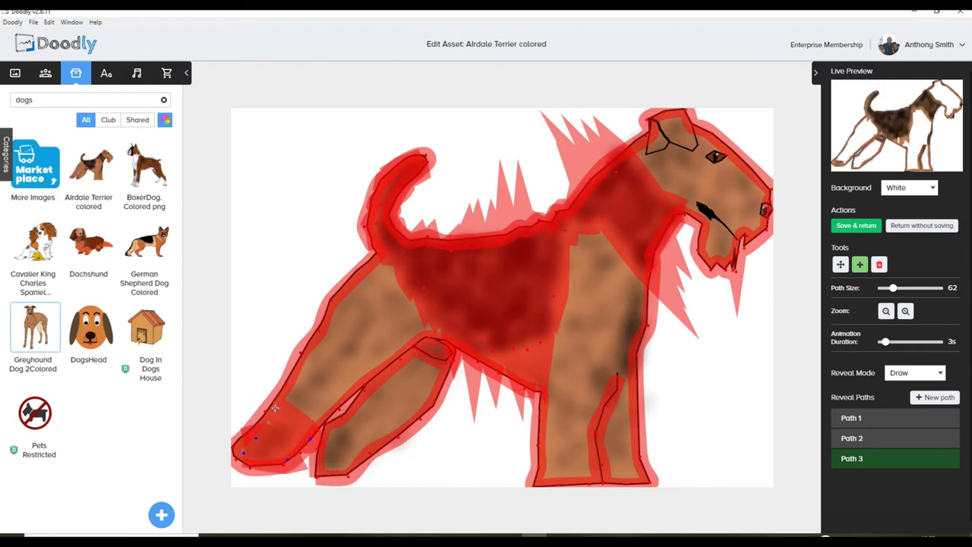
pyautogui.click(324, 414)
pyautogui.click(298, 380)
pyautogui.click(346, 395)
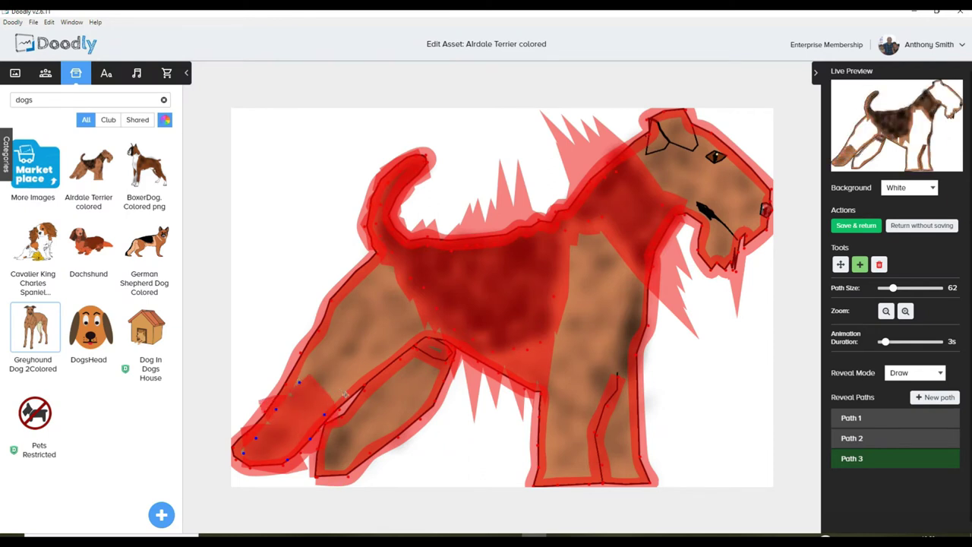
# Continue zigzagging Path 3 up the thigh and over the hip to the base of the tail.
pyautogui.click(306, 361)
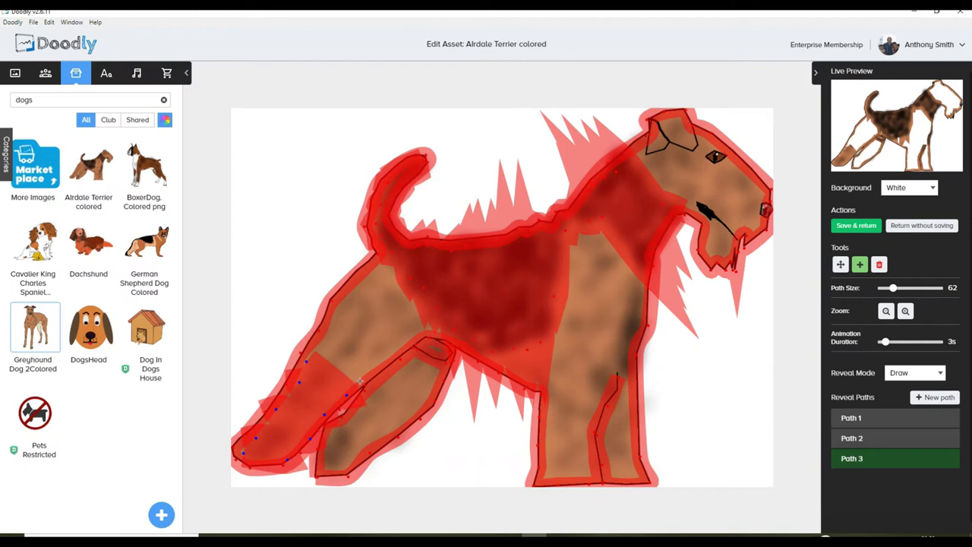
pyautogui.click(324, 340)
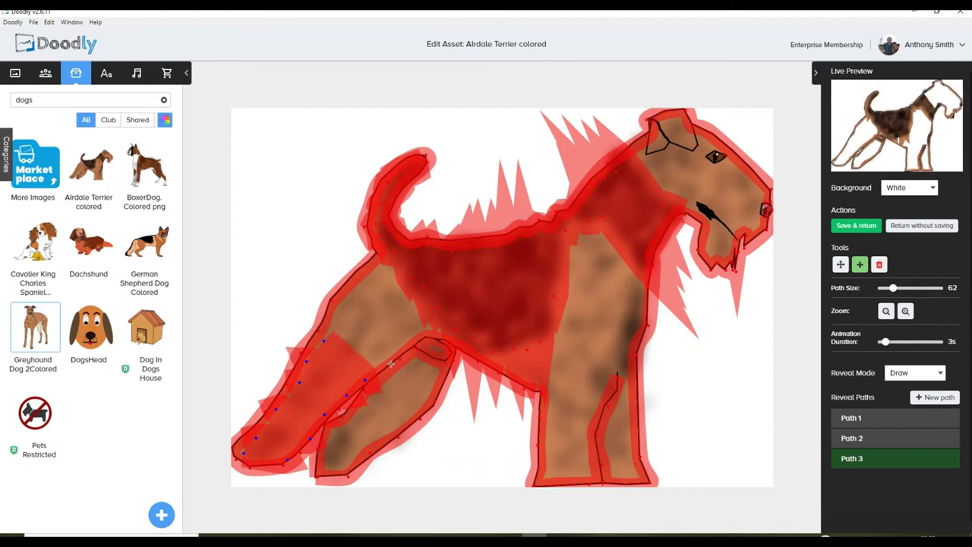
pyautogui.click(391, 363)
pyautogui.click(331, 315)
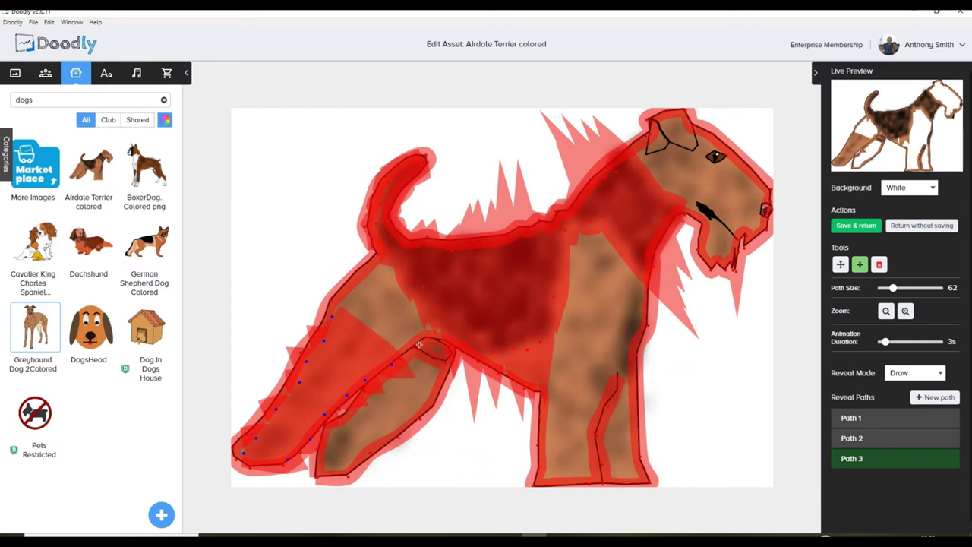
pyautogui.click(405, 350)
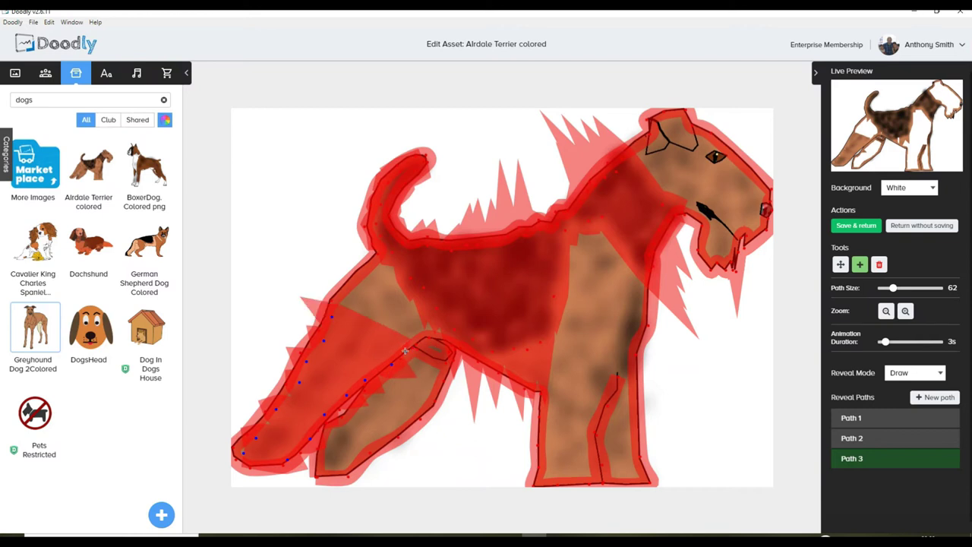
pyautogui.click(345, 297)
pyautogui.click(422, 334)
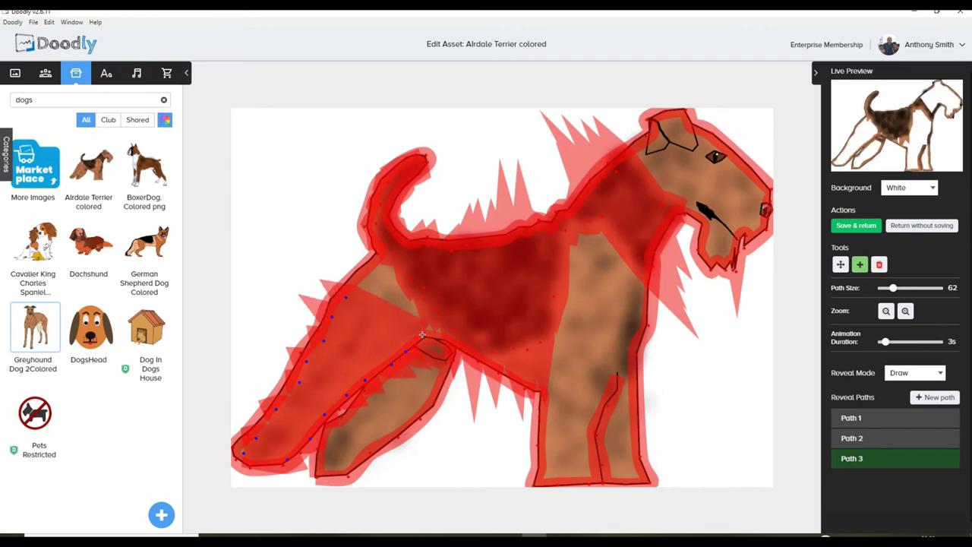
pyautogui.click(366, 278)
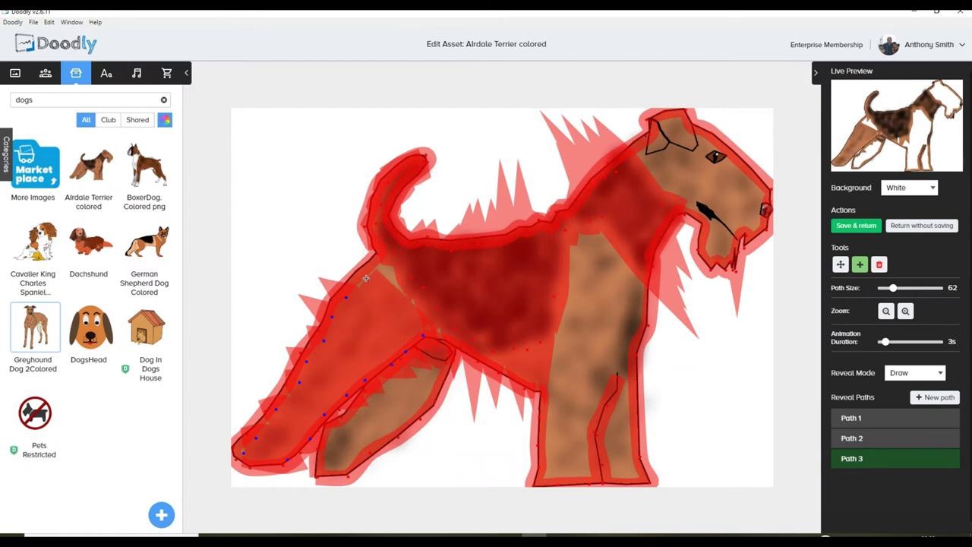
pyautogui.click(427, 311)
pyautogui.click(383, 257)
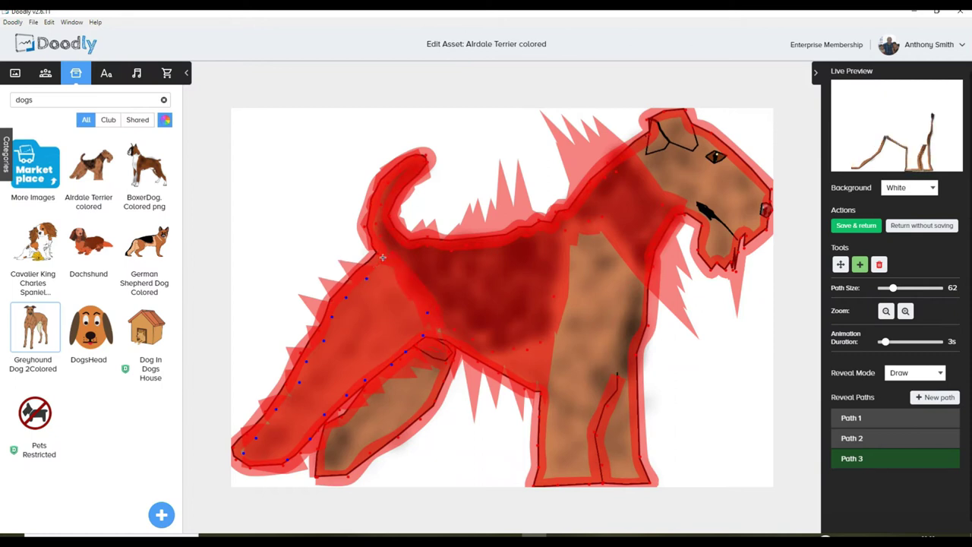
# Extend Path 3 onto the other hind leg and zigzag it down to the foot.
pyautogui.click(439, 380)
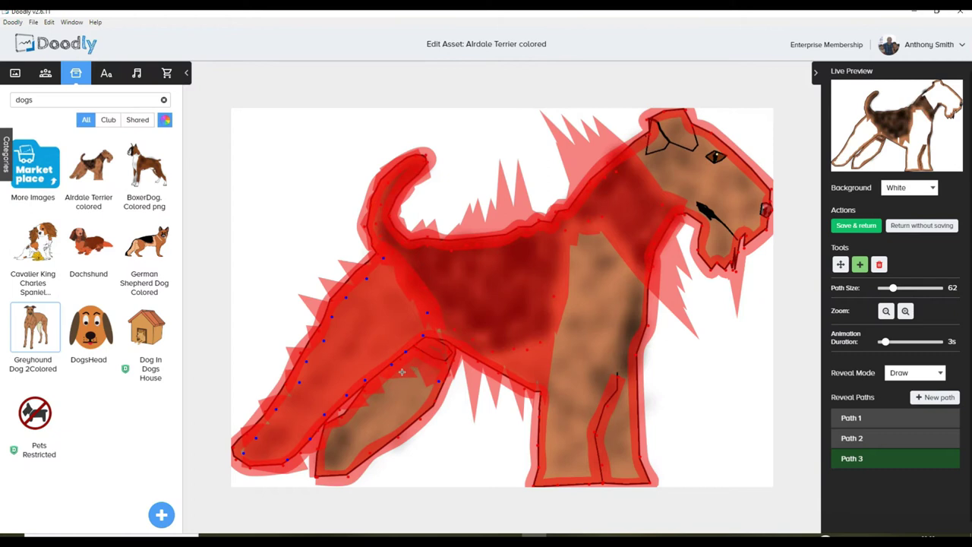
pyautogui.click(403, 374)
pyautogui.click(427, 414)
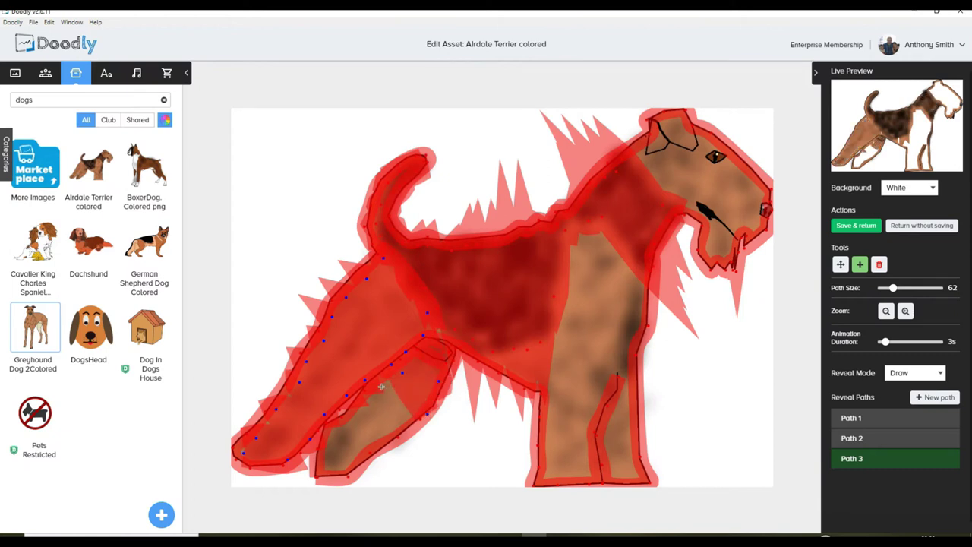
pyautogui.click(381, 387)
pyautogui.click(402, 430)
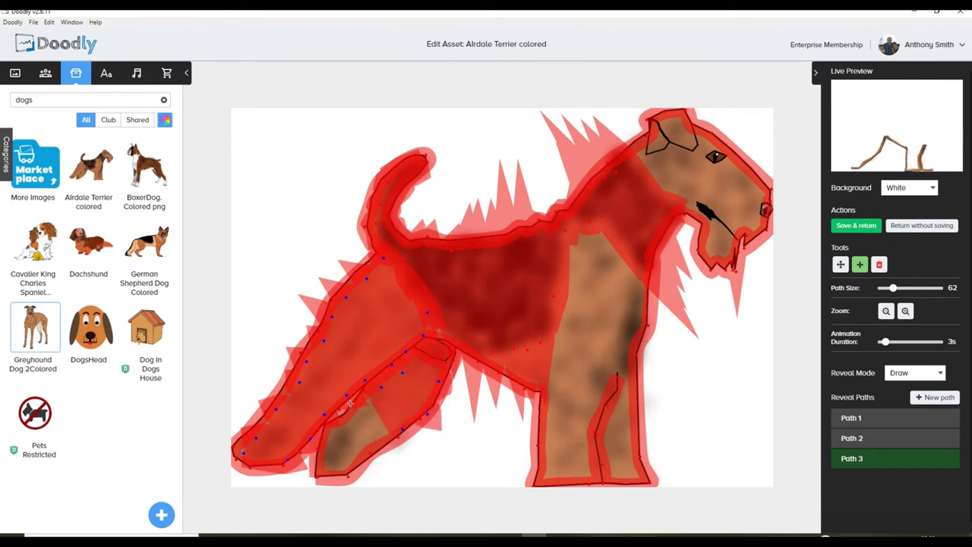
pyautogui.click(349, 403)
pyautogui.click(383, 448)
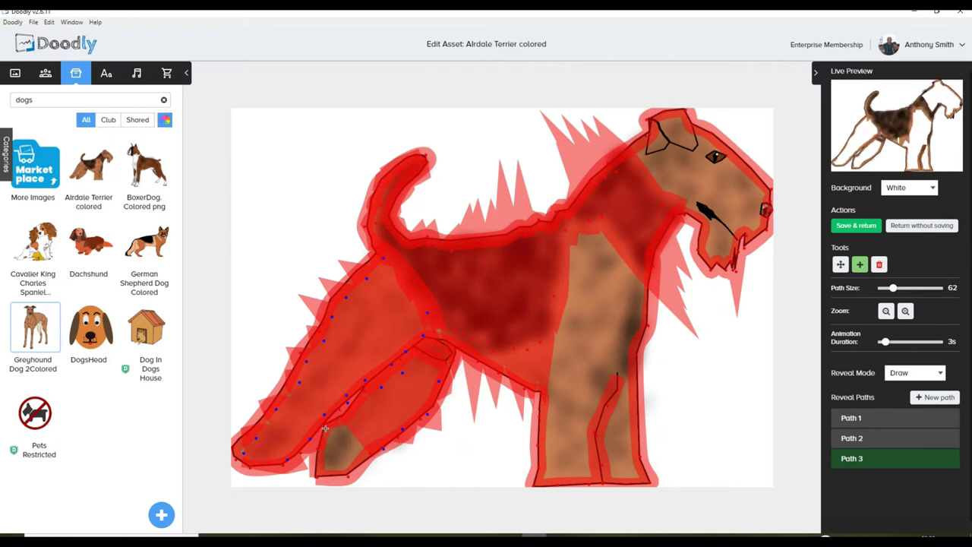
pyautogui.click(324, 429)
pyautogui.click(351, 468)
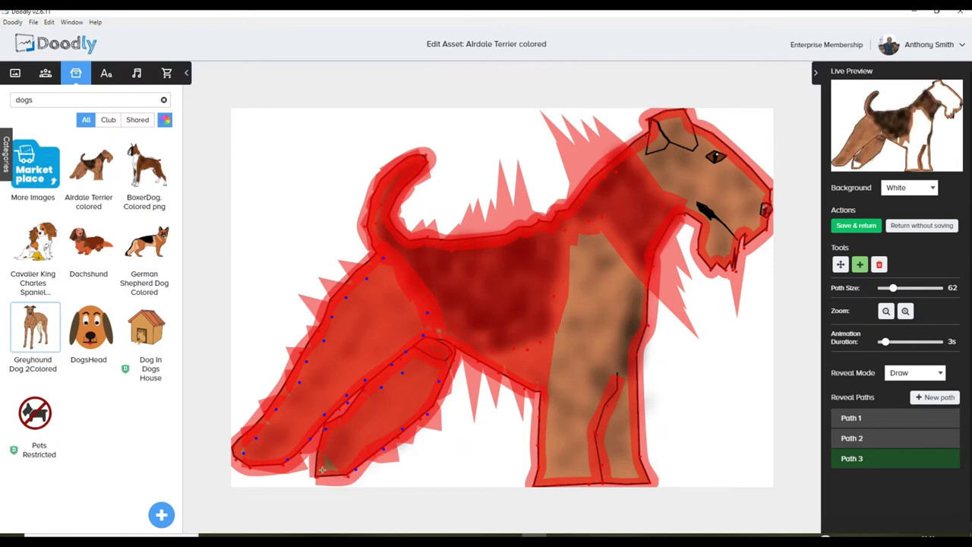
pyautogui.click(323, 471)
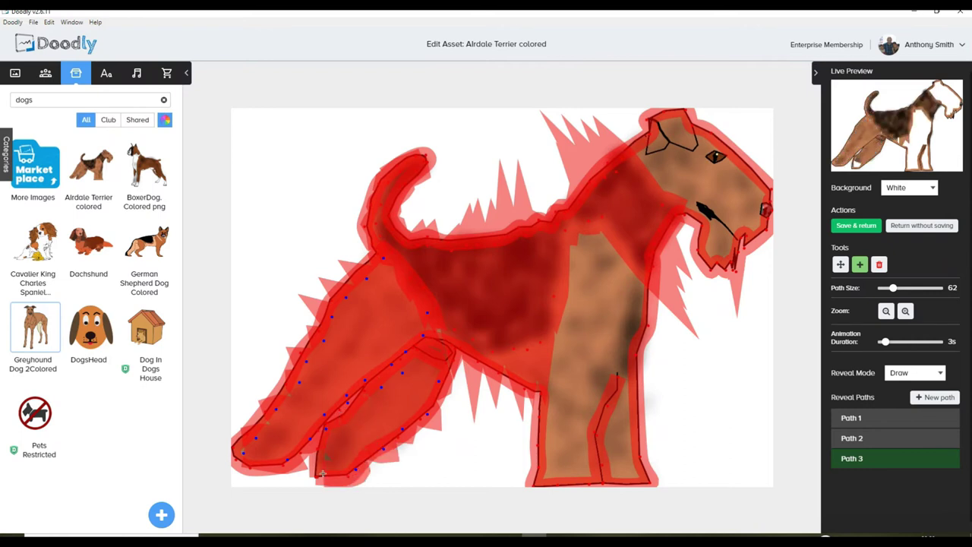
# Add a fourth reveal path and zigzag it across the front feet and up the lower front legs.
pyautogui.click(942, 397)
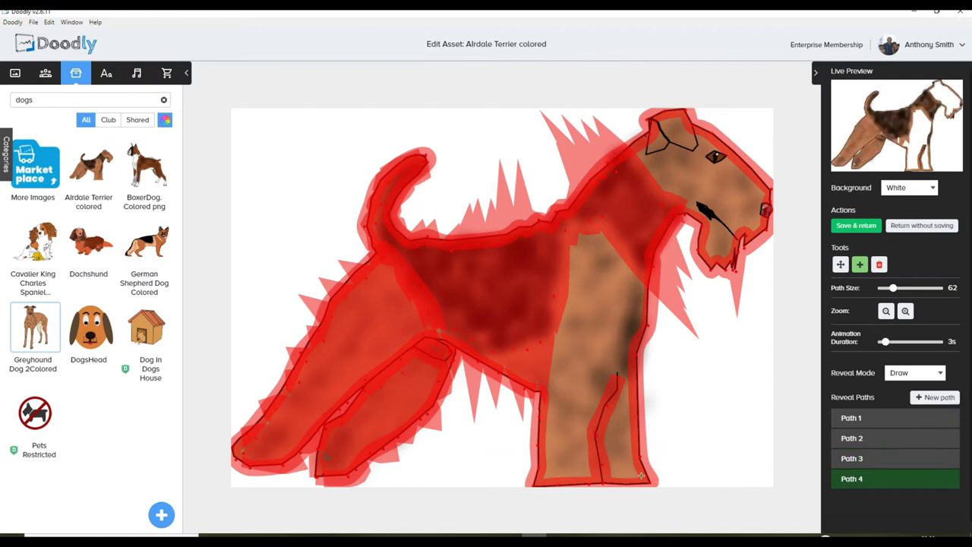
pyautogui.click(544, 475)
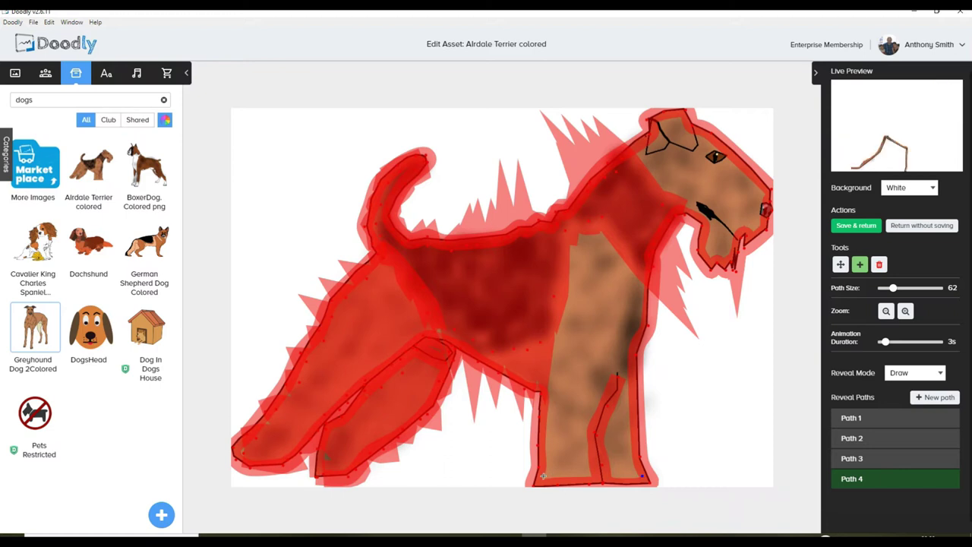
pyautogui.click(621, 448)
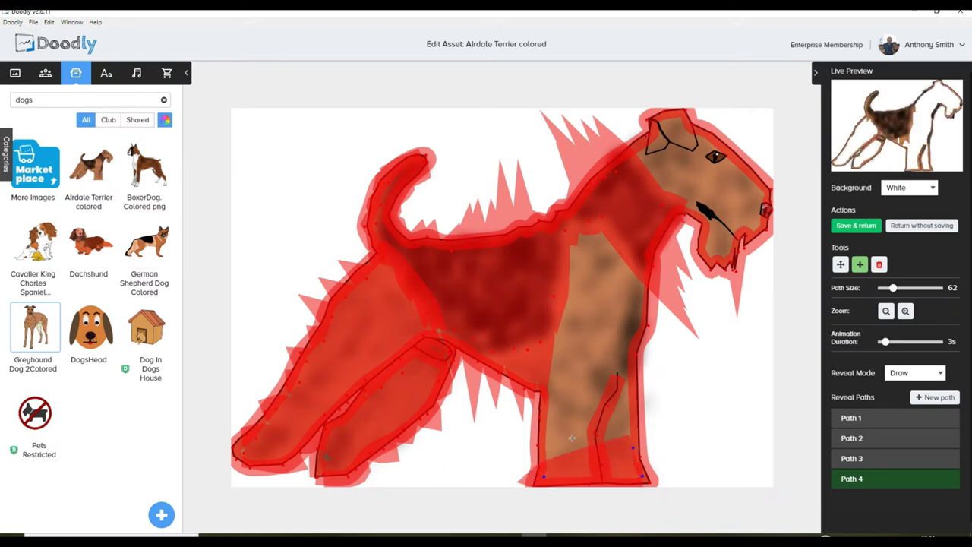
pyautogui.click(543, 441)
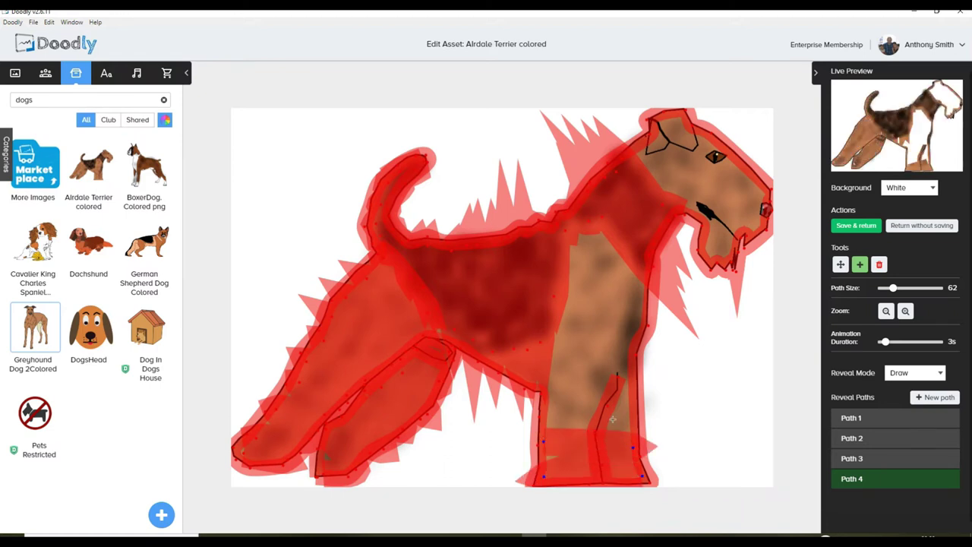
pyautogui.click(626, 412)
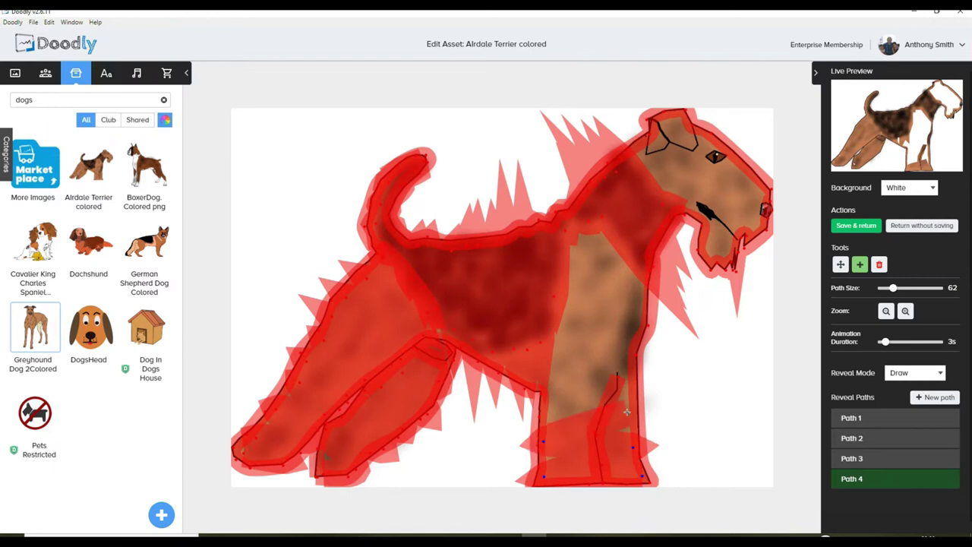
pyautogui.click(546, 407)
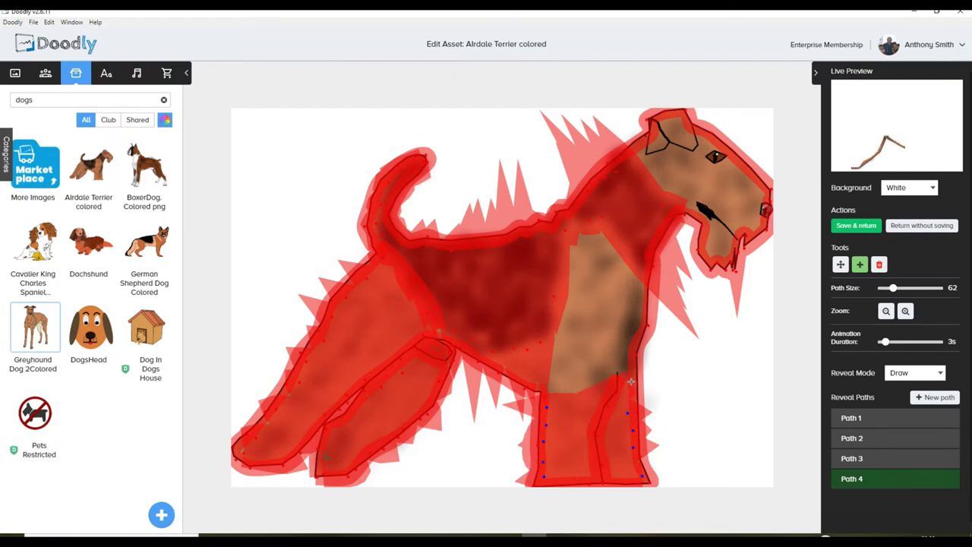
# Continue zigzagging Path 4 up the upper front legs and across the shoulder to the dark neck coloring.
pyautogui.click(543, 384)
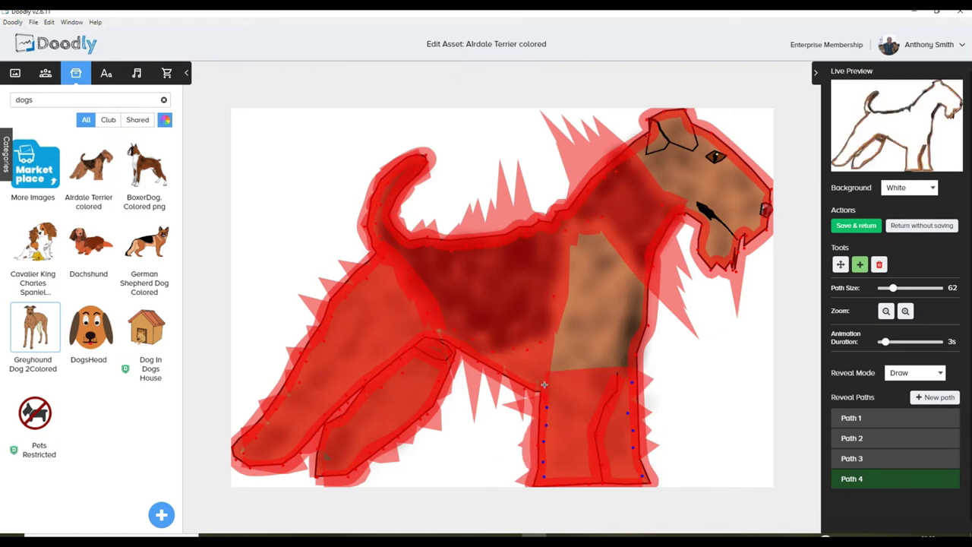
pyautogui.click(632, 359)
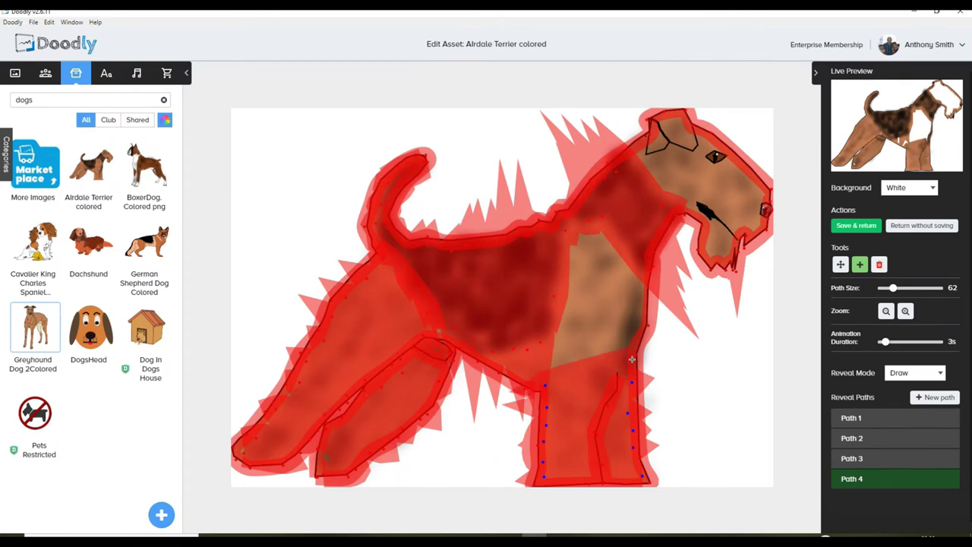
pyautogui.click(542, 354)
pyautogui.click(636, 339)
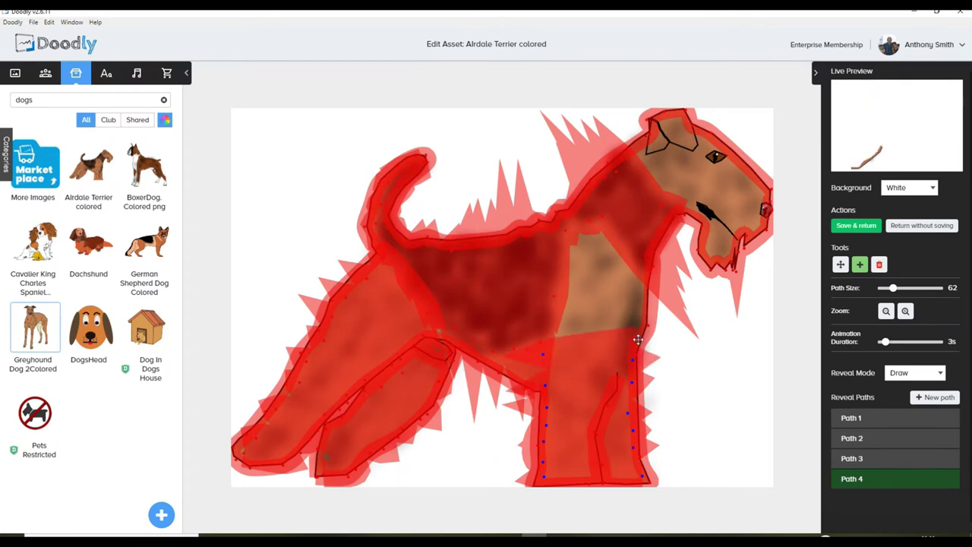
pyautogui.click(551, 320)
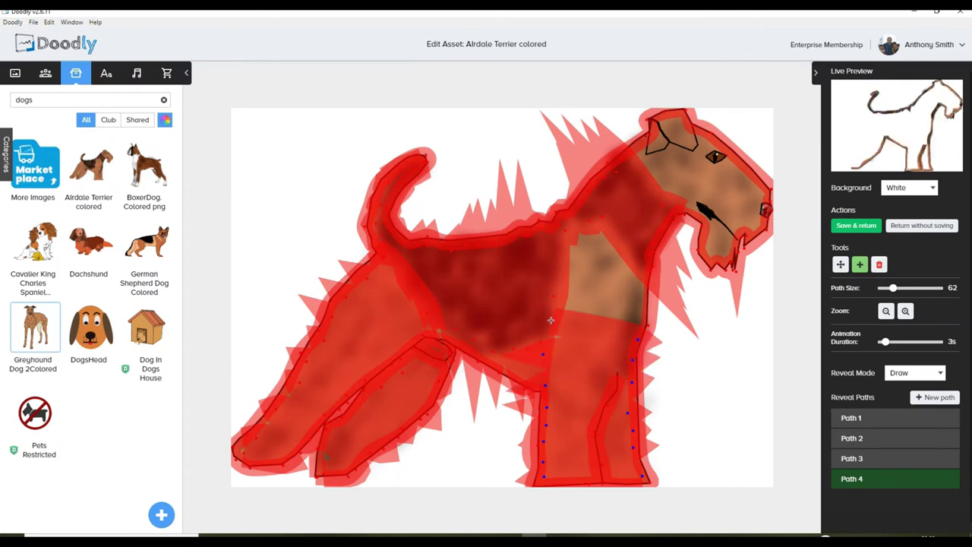
pyautogui.click(644, 315)
pyautogui.click(562, 292)
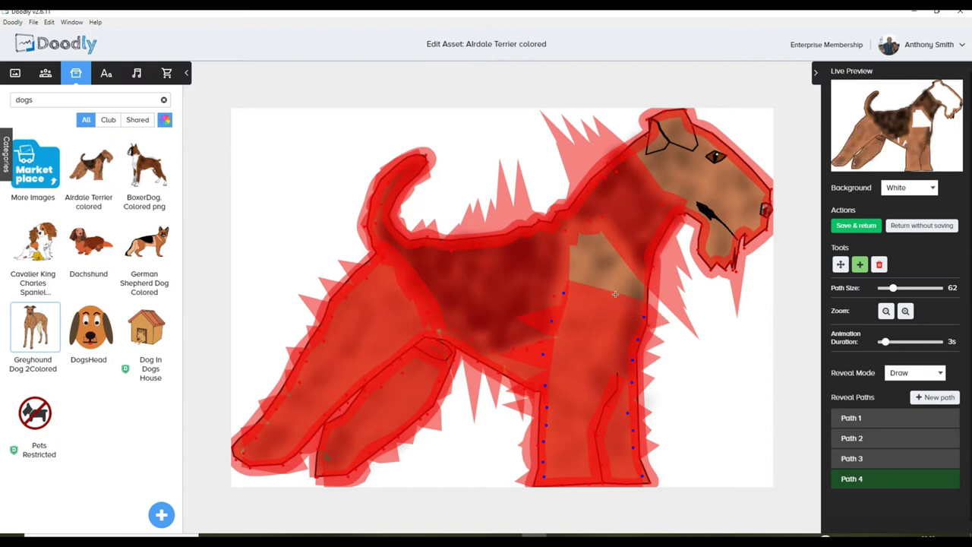
pyautogui.click(648, 288)
pyautogui.click(563, 268)
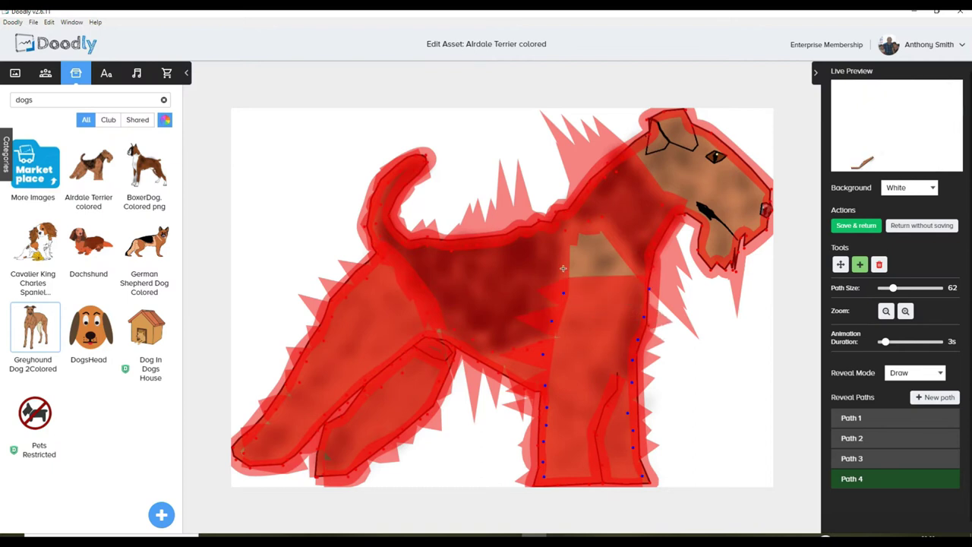
pyautogui.click(630, 249)
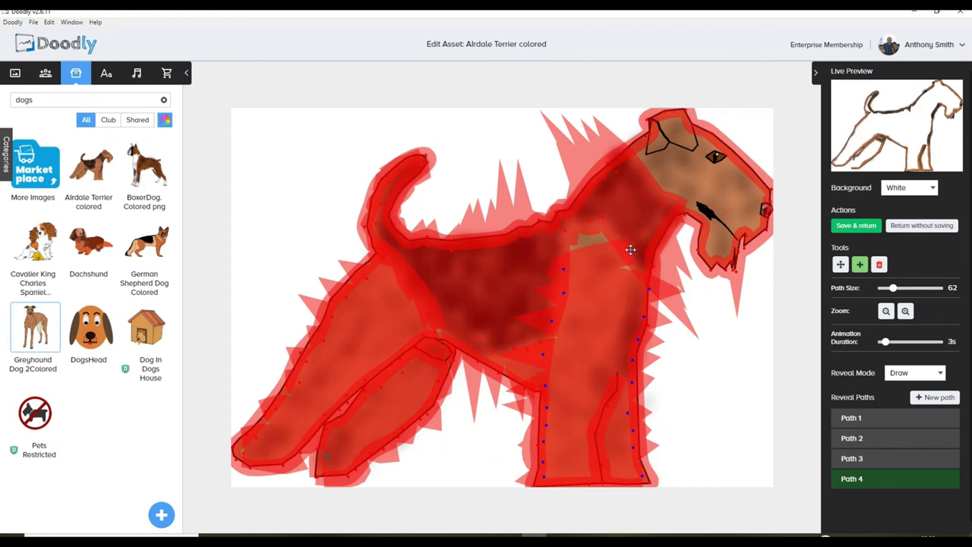
pyautogui.click(570, 231)
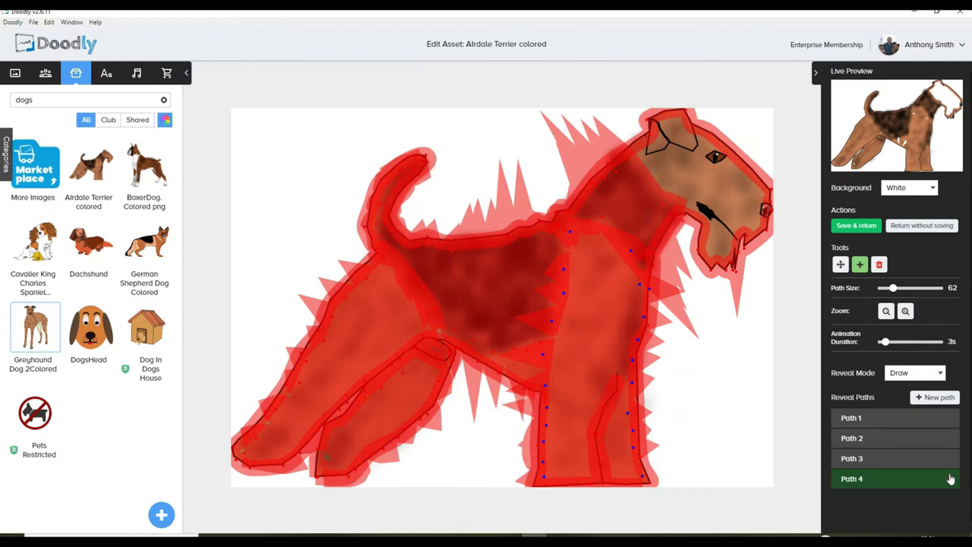
# Add a fifth reveal path and zigzag it from the ear across the back of the head to the throat.
pyautogui.click(943, 397)
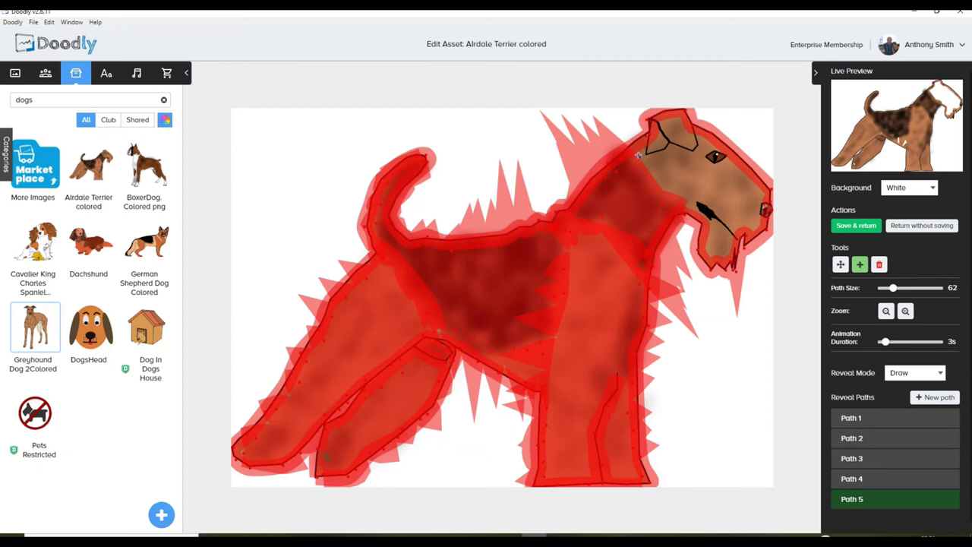
pyautogui.click(681, 116)
pyautogui.click(639, 157)
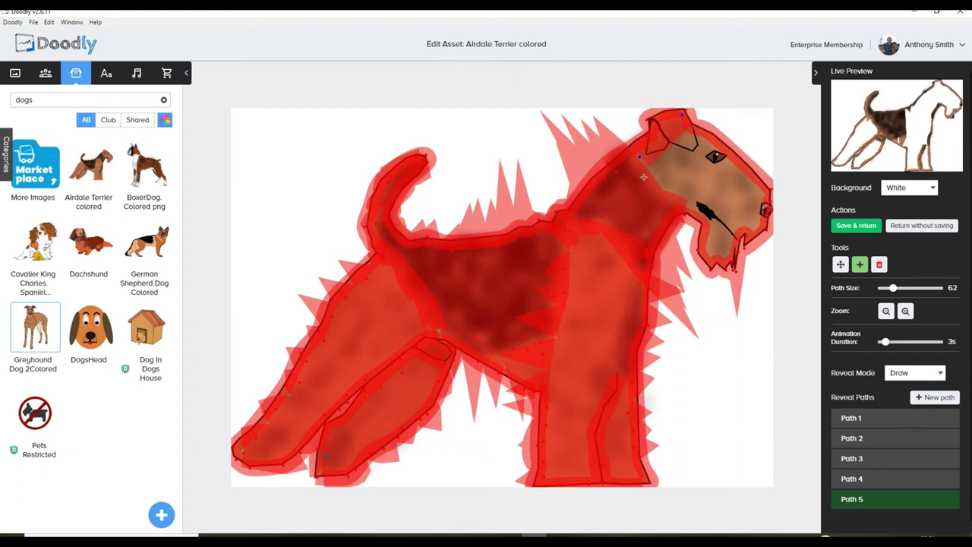
pyautogui.click(643, 177)
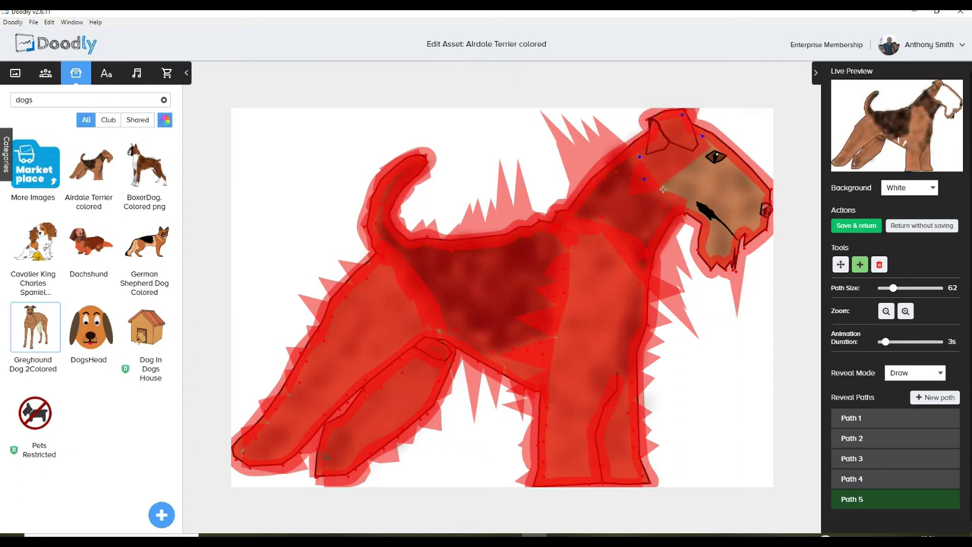
pyautogui.click(654, 203)
pyautogui.click(720, 142)
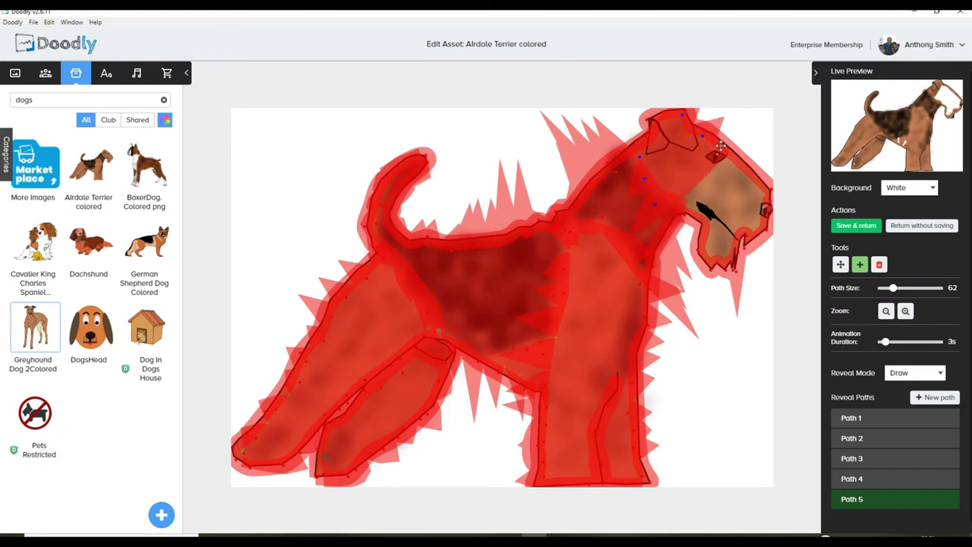
pyautogui.click(685, 221)
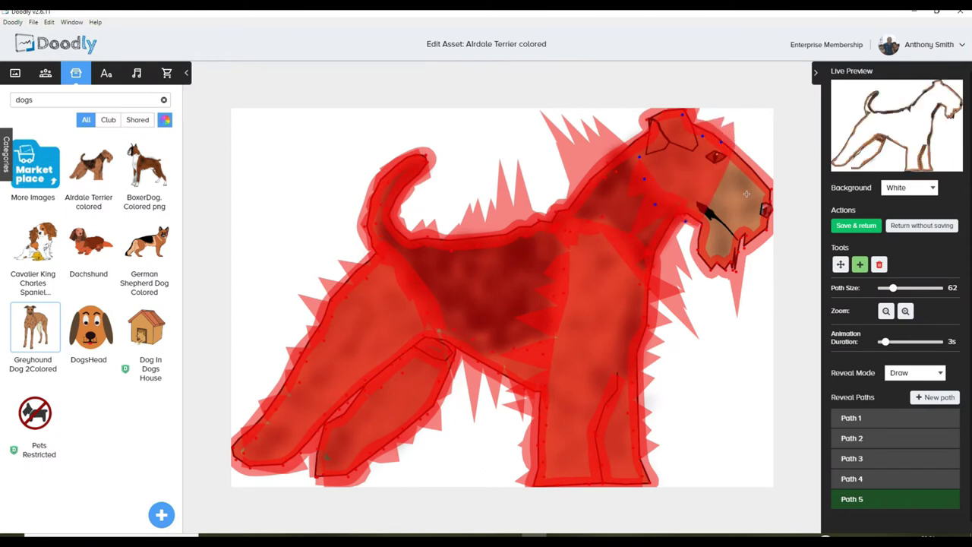
# Continue zigzagging Path 5 over the muzzle and beard to the nose, and save the Airdale Terrier's reveal paths.
pyautogui.click(739, 156)
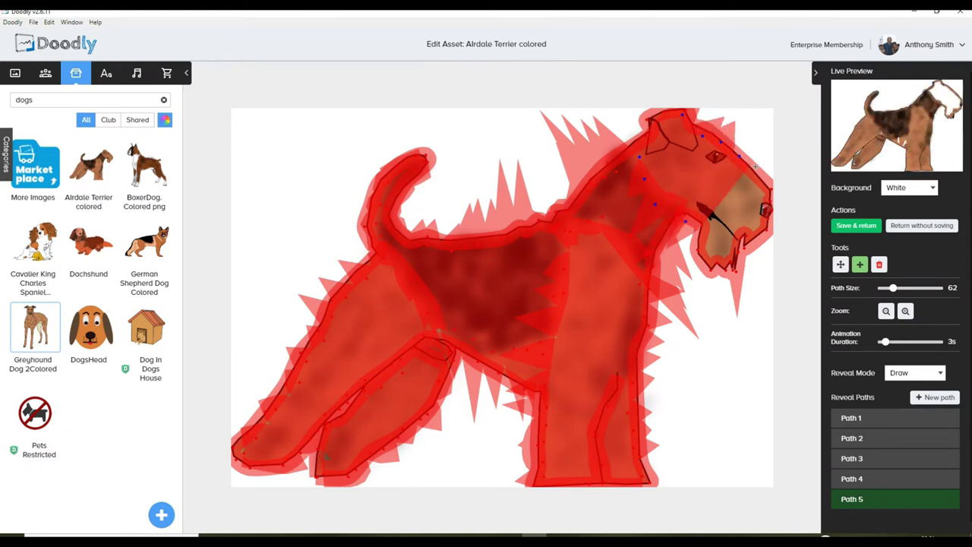
pyautogui.click(702, 245)
pyautogui.click(759, 186)
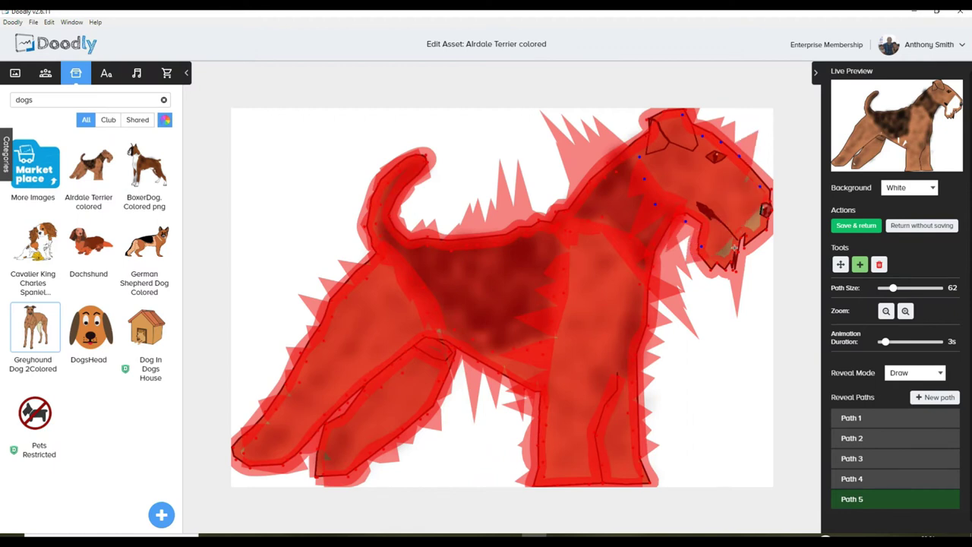
pyautogui.click(711, 274)
pyautogui.click(768, 221)
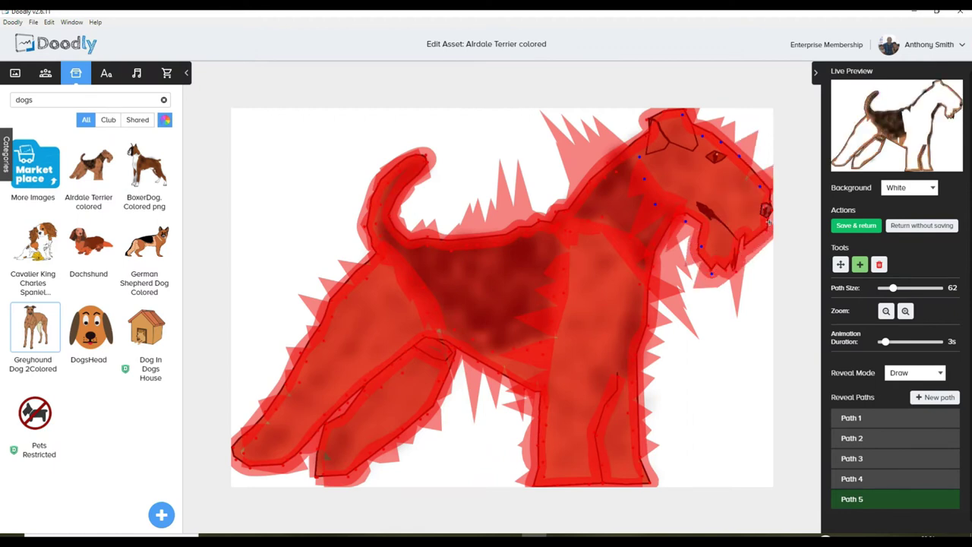
pyautogui.click(868, 226)
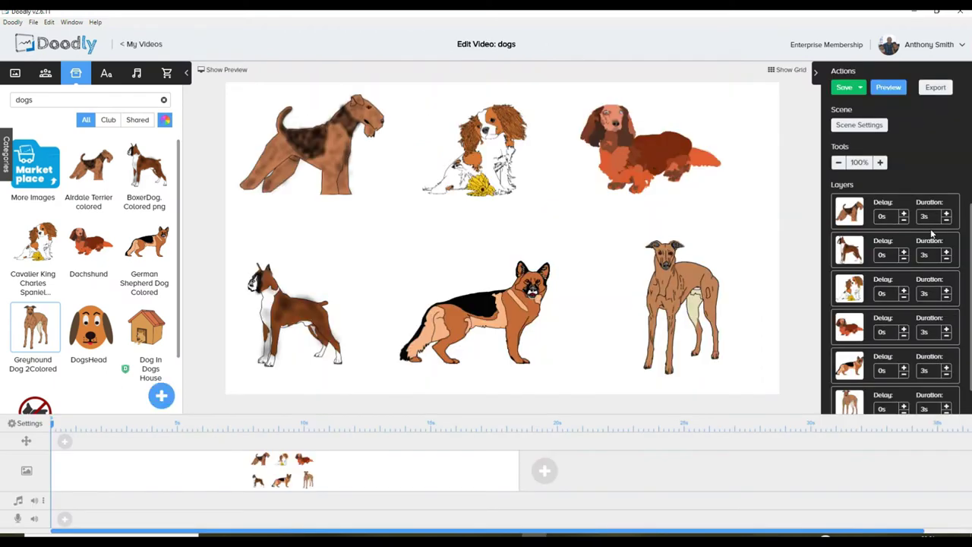
# Open the Cavalier King Charles Spaniel for path editing and trace Path 1 around the outline of the yellow flower.
pyautogui.click(495, 145)
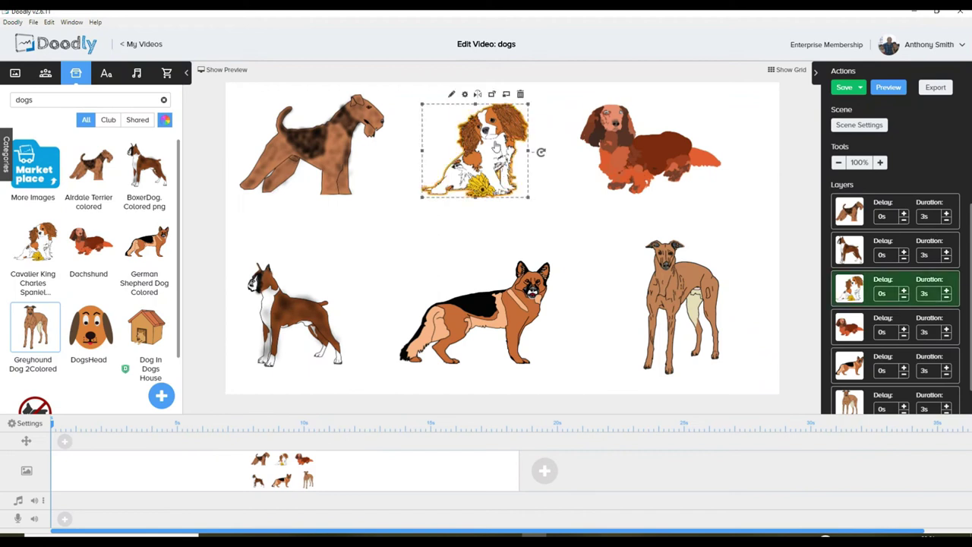
pyautogui.click(451, 93)
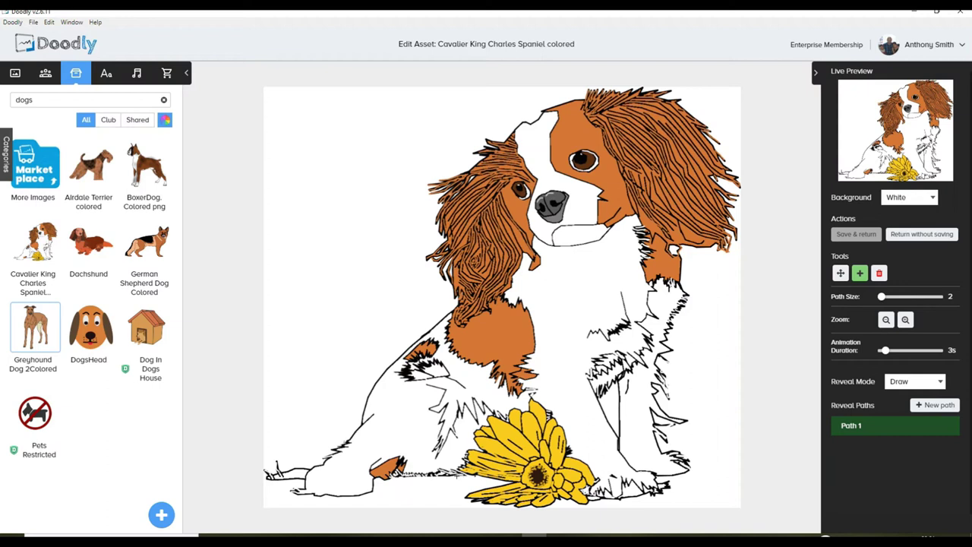
pyautogui.click(459, 477)
pyautogui.moveTo(490, 480); pyautogui.dragTo(485, 486)
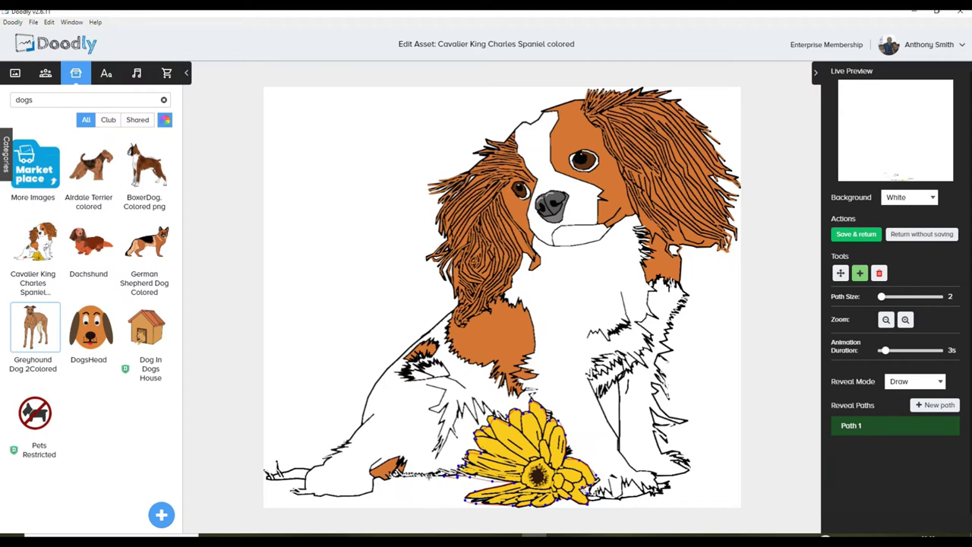
# Extend Path 1 along the spaniel's hind paw, tail and back, then around both ears and the top of the head.
pyautogui.moveTo(420, 478)
pyautogui.mouseDown()
pyautogui.moveTo(374, 480)
pyautogui.moveTo(344, 498)
pyautogui.moveTo(260, 482)
pyautogui.moveTo(277, 460)
pyautogui.moveTo(287, 472)
pyautogui.moveTo(311, 470)
pyautogui.mouseUp()
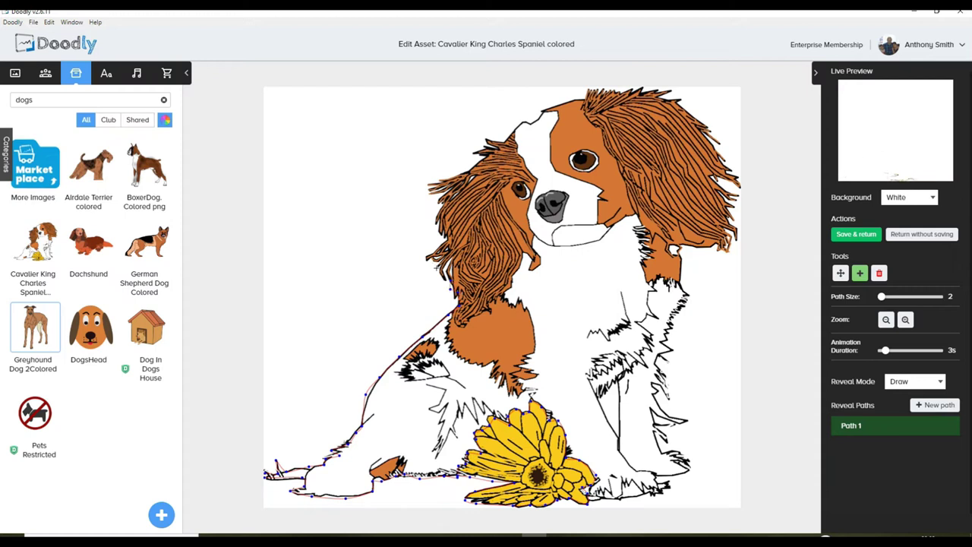
pyautogui.click(427, 258)
pyautogui.moveTo(586, 89); pyautogui.dragTo(649, 93)
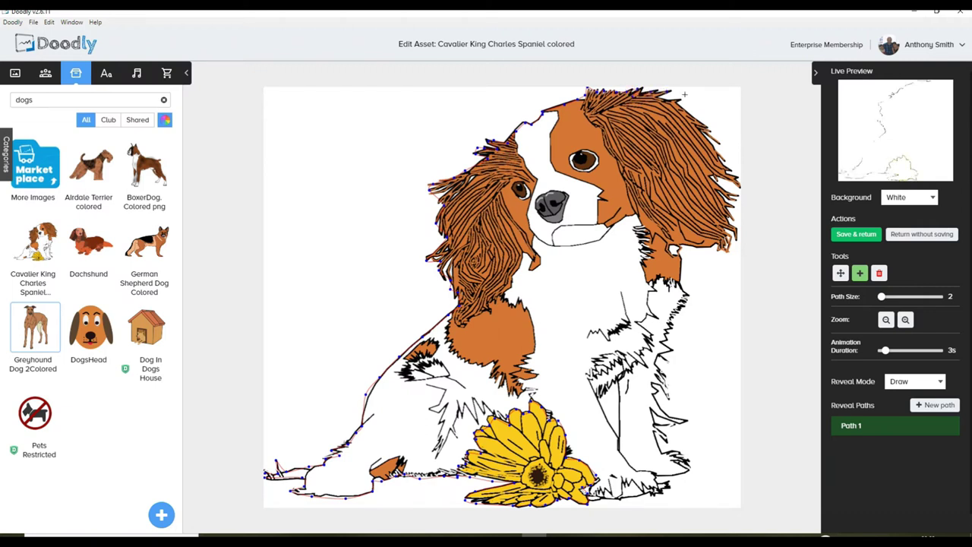
pyautogui.moveTo(660, 97)
pyautogui.mouseDown()
pyautogui.moveTo(722, 139)
pyautogui.moveTo(721, 152)
pyautogui.moveTo(700, 127)
pyautogui.moveTo(733, 177)
pyautogui.mouseUp()
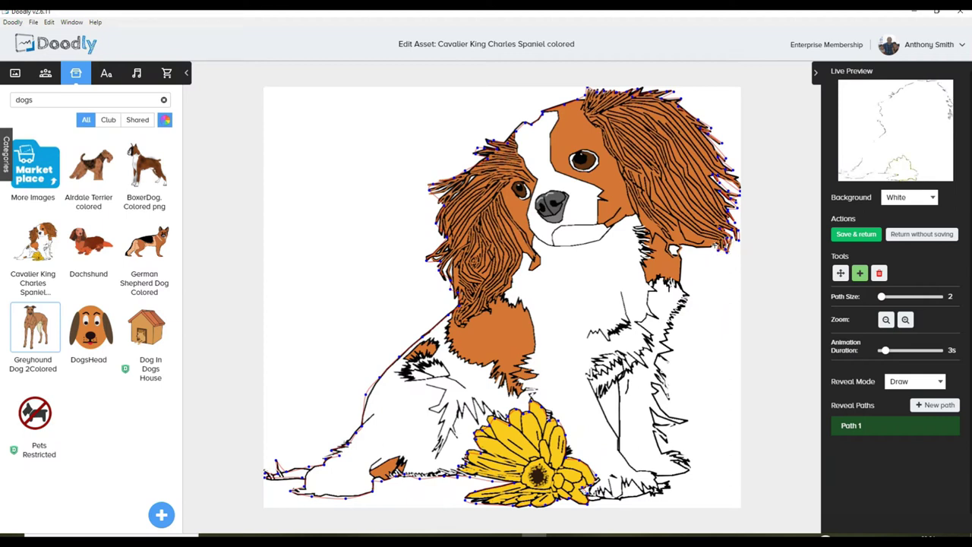
# Trace Path 1 from below the ear down the chest and front leg to the paw, and set its path size to 49.
pyautogui.click(676, 249)
pyautogui.click(680, 266)
pyautogui.click(681, 282)
pyautogui.click(687, 295)
pyautogui.moveTo(670, 362)
pyautogui.mouseDown()
pyautogui.moveTo(654, 364)
pyautogui.moveTo(668, 382)
pyautogui.mouseUp()
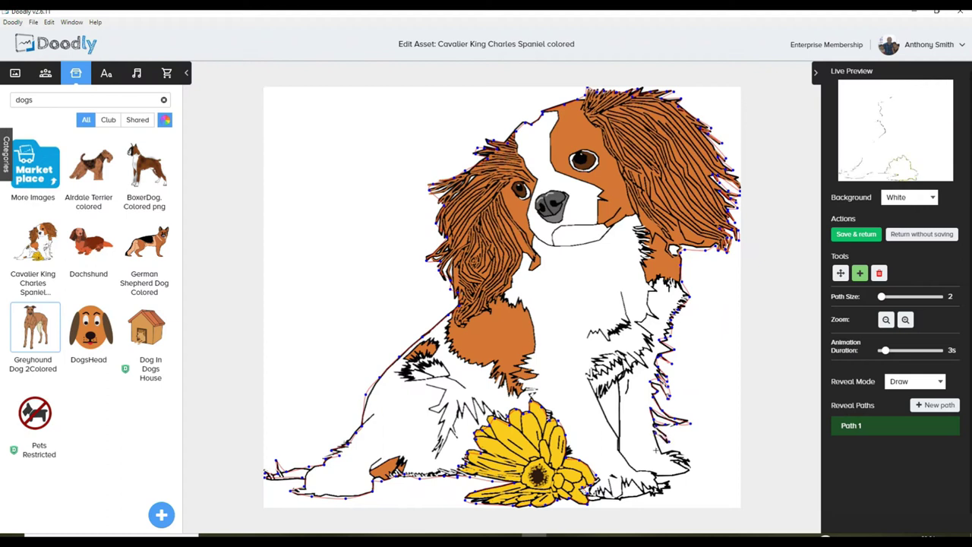
pyautogui.click(674, 451)
pyautogui.click(684, 456)
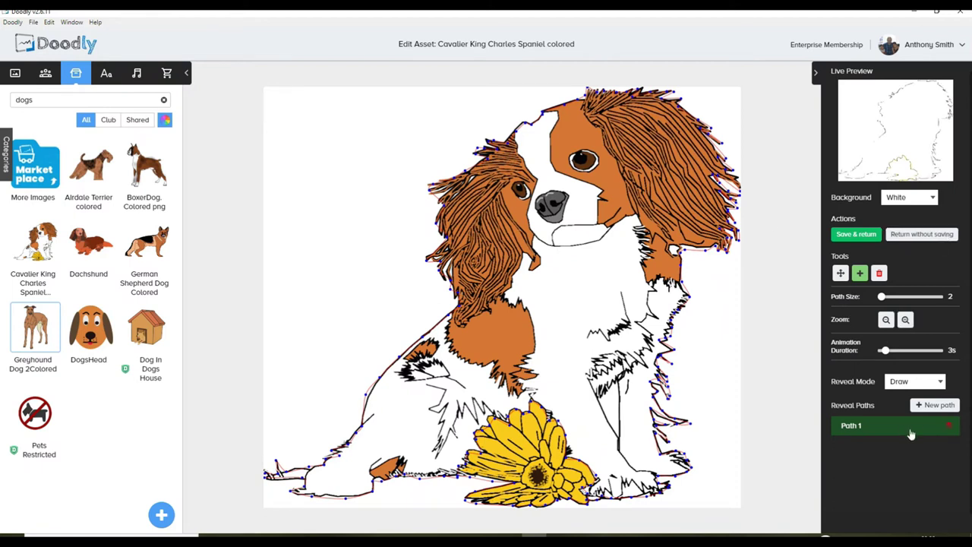
pyautogui.moveTo(882, 298); pyautogui.dragTo(892, 300)
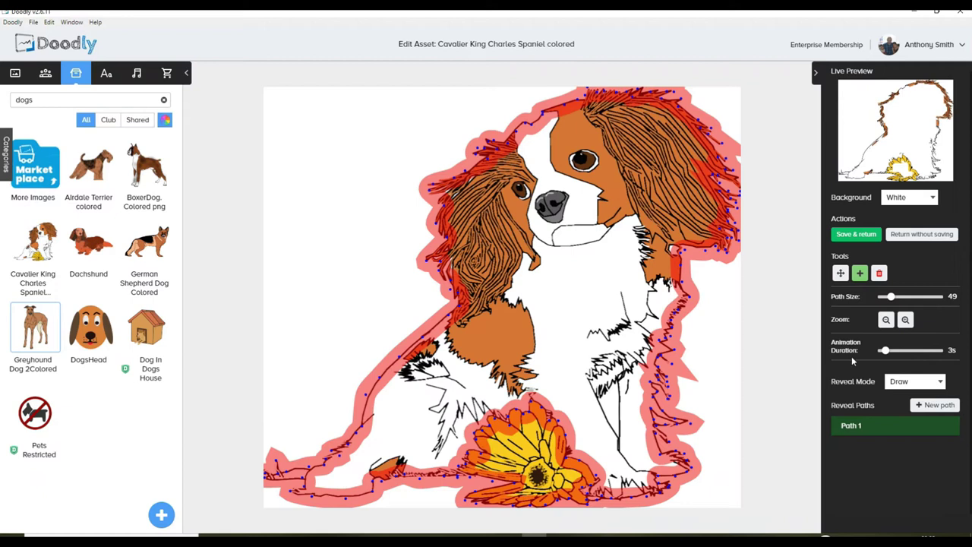
# Add a second reveal path and zigzag it upward over the brown patch on the spaniel's shoulder below the ear.
pyautogui.click(943, 406)
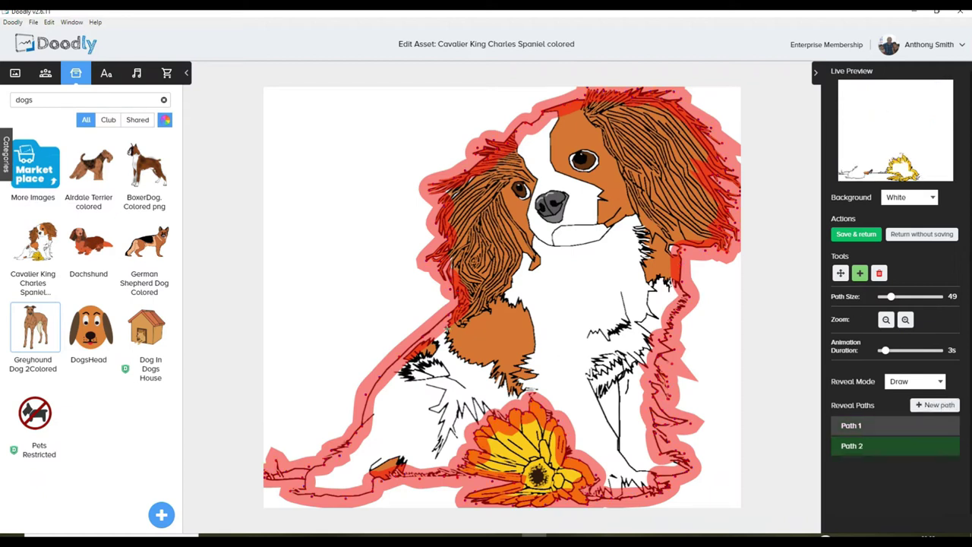
pyautogui.moveTo(445, 335)
pyautogui.mouseDown()
pyautogui.moveTo(483, 367)
pyautogui.moveTo(474, 364)
pyautogui.moveTo(500, 362)
pyautogui.moveTo(506, 390)
pyautogui.moveTo(528, 390)
pyautogui.moveTo(526, 397)
pyautogui.moveTo(532, 388)
pyautogui.moveTo(515, 375)
pyautogui.moveTo(532, 375)
pyautogui.moveTo(531, 349)
pyautogui.moveTo(455, 338)
pyautogui.mouseUp()
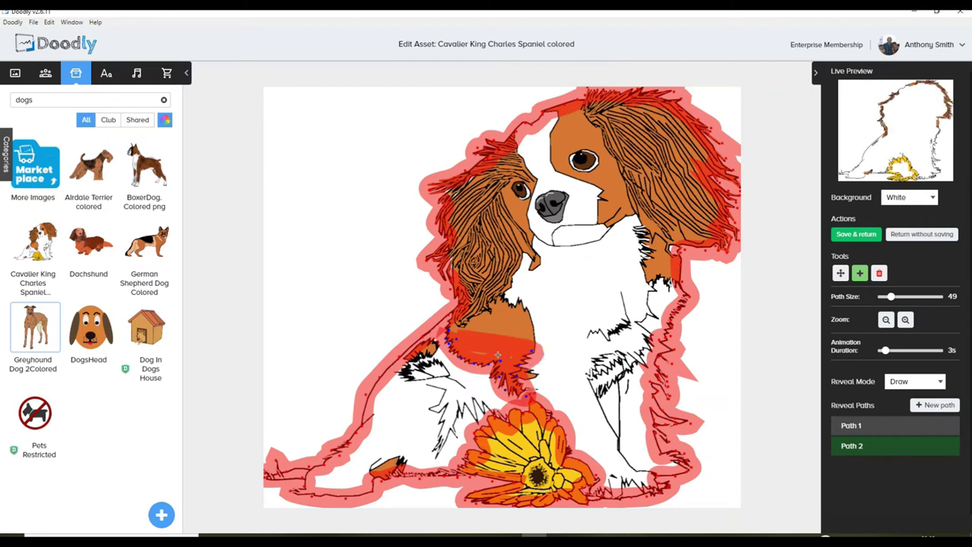
pyautogui.moveTo(532, 336)
pyautogui.mouseDown()
pyautogui.moveTo(527, 306)
pyautogui.moveTo(501, 298)
pyautogui.moveTo(448, 329)
pyautogui.mouseUp()
pyautogui.moveTo(525, 337)
pyautogui.mouseDown()
pyautogui.moveTo(479, 313)
pyautogui.moveTo(516, 312)
pyautogui.moveTo(486, 305)
pyautogui.moveTo(497, 288)
pyautogui.mouseUp()
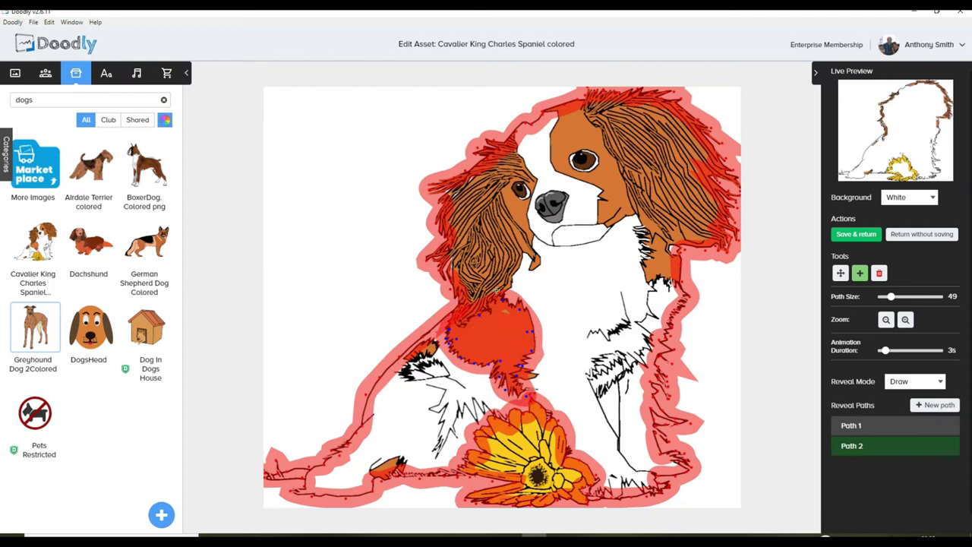
# Extend Path 2 over both of the spaniel's ears, the brown face patches around the eyes, and the brown patch below the far ear.
pyautogui.moveTo(517, 254)
pyautogui.mouseDown()
pyautogui.moveTo(539, 267)
pyautogui.moveTo(495, 196)
pyautogui.moveTo(507, 249)
pyautogui.moveTo(501, 279)
pyautogui.moveTo(468, 309)
pyautogui.moveTo(492, 241)
pyautogui.moveTo(481, 215)
pyautogui.moveTo(469, 239)
pyautogui.moveTo(473, 267)
pyautogui.moveTo(456, 295)
pyautogui.moveTo(455, 267)
pyautogui.moveTo(474, 235)
pyautogui.moveTo(466, 237)
pyautogui.moveTo(467, 209)
pyautogui.moveTo(512, 180)
pyautogui.mouseUp()
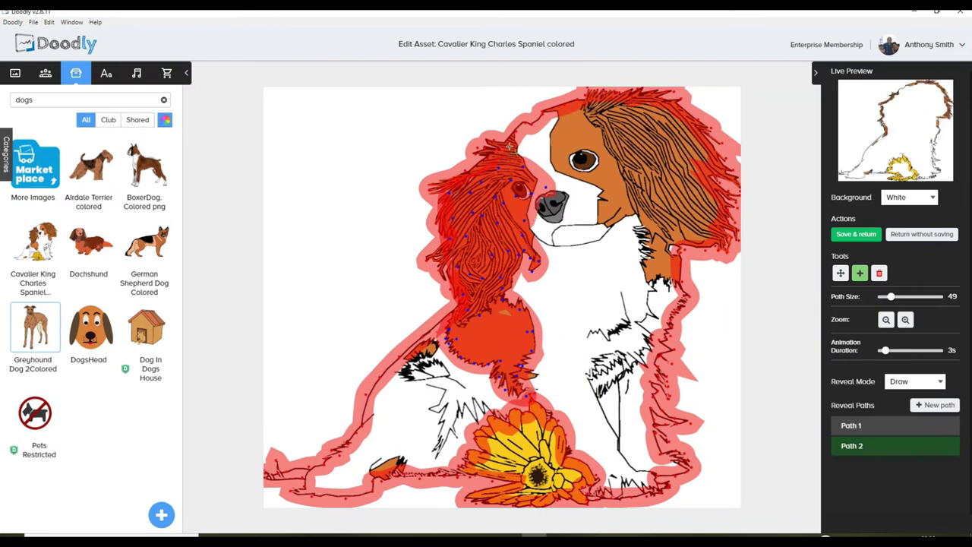
pyautogui.moveTo(560, 104)
pyautogui.mouseDown()
pyautogui.moveTo(550, 162)
pyautogui.moveTo(560, 179)
pyautogui.moveTo(609, 185)
pyautogui.moveTo(597, 221)
pyautogui.moveTo(605, 228)
pyautogui.moveTo(634, 217)
pyautogui.moveTo(628, 201)
pyautogui.moveTo(607, 208)
pyautogui.moveTo(624, 189)
pyautogui.moveTo(602, 186)
pyautogui.moveTo(625, 185)
pyautogui.moveTo(607, 159)
pyautogui.moveTo(598, 172)
pyautogui.moveTo(555, 155)
pyautogui.moveTo(568, 145)
pyautogui.moveTo(573, 112)
pyautogui.moveTo(579, 157)
pyautogui.moveTo(616, 166)
pyautogui.moveTo(579, 147)
pyautogui.moveTo(561, 151)
pyautogui.moveTo(588, 142)
pyautogui.moveTo(605, 151)
pyautogui.moveTo(585, 114)
pyautogui.mouseUp()
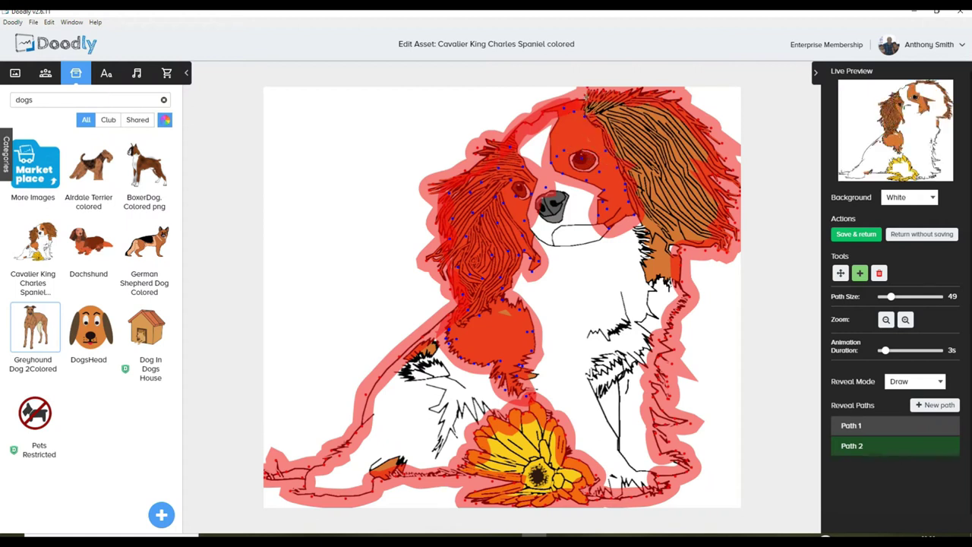
pyautogui.moveTo(628, 90)
pyautogui.mouseDown()
pyautogui.moveTo(615, 111)
pyautogui.moveTo(650, 115)
pyautogui.moveTo(707, 152)
pyautogui.moveTo(725, 230)
pyautogui.moveTo(700, 203)
pyautogui.moveTo(677, 142)
pyautogui.moveTo(599, 112)
pyautogui.mouseUp()
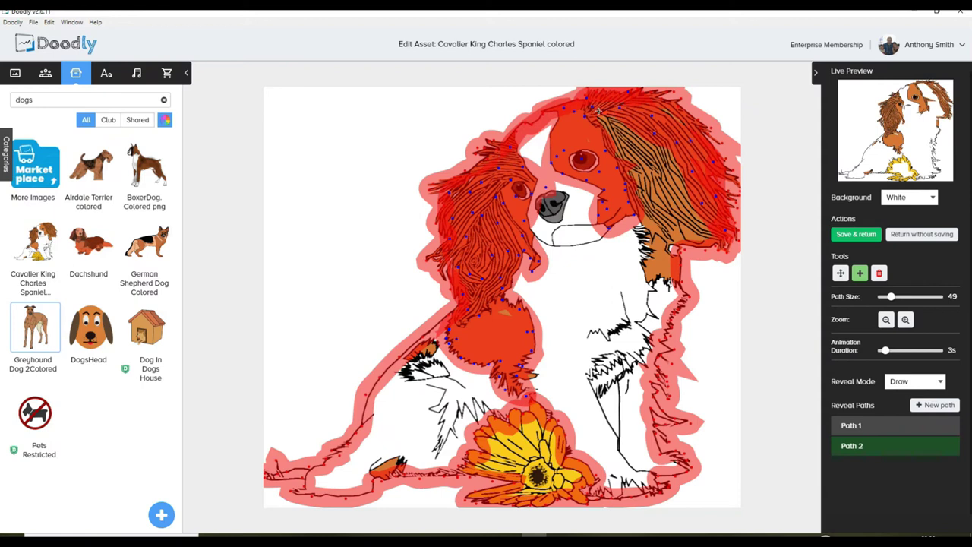
pyautogui.moveTo(647, 148)
pyautogui.mouseDown()
pyautogui.moveTo(678, 179)
pyautogui.moveTo(700, 239)
pyautogui.moveTo(713, 243)
pyautogui.moveTo(675, 154)
pyautogui.moveTo(634, 128)
pyautogui.mouseUp()
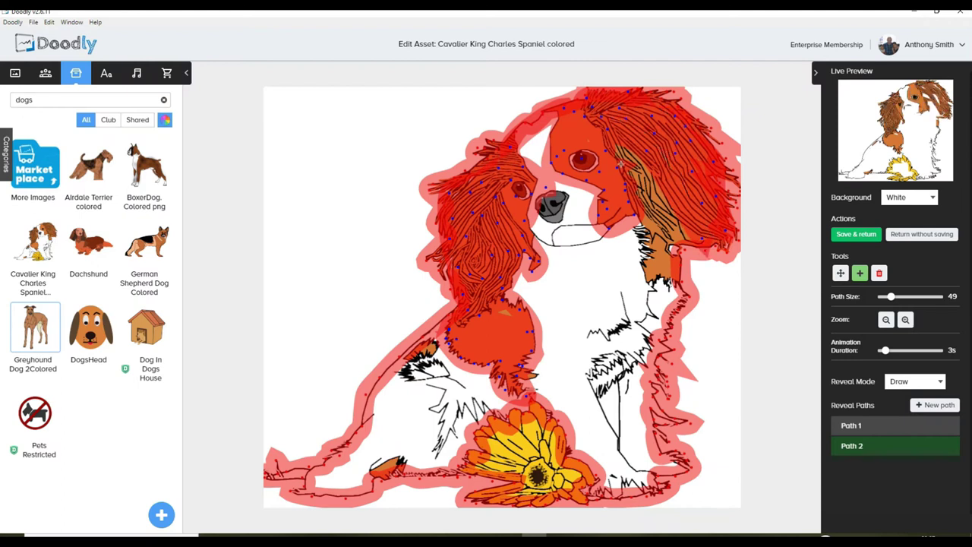
pyautogui.moveTo(676, 229)
pyautogui.mouseDown()
pyautogui.moveTo(650, 205)
pyautogui.moveTo(622, 149)
pyautogui.mouseUp()
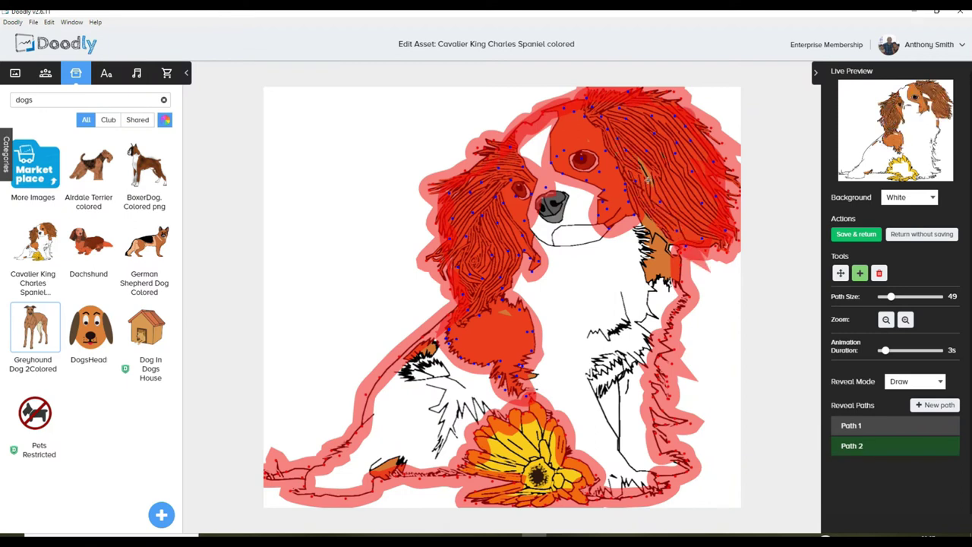
pyautogui.moveTo(642, 147)
pyautogui.mouseDown()
pyautogui.moveTo(654, 250)
pyautogui.moveTo(663, 233)
pyautogui.mouseUp()
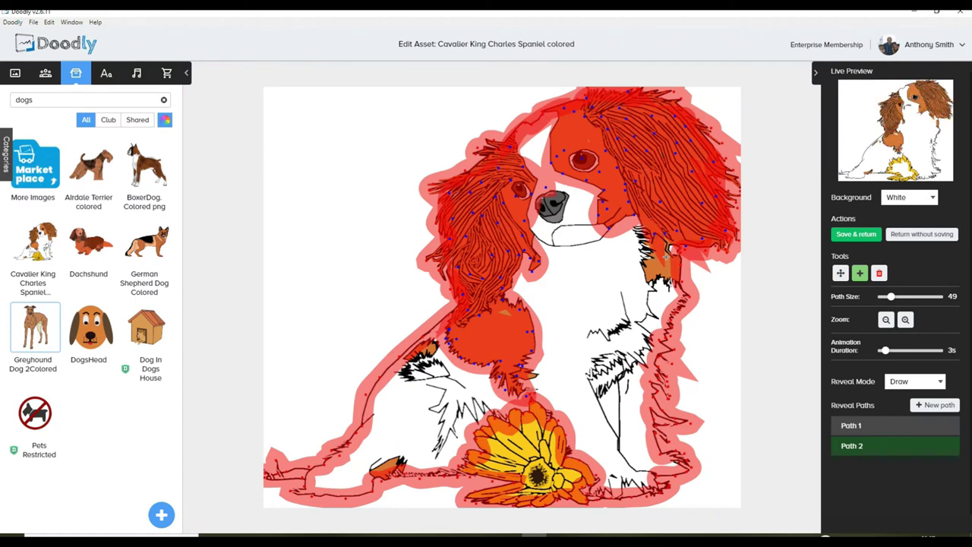
pyautogui.moveTo(668, 284)
pyautogui.mouseDown()
pyautogui.moveTo(654, 280)
pyautogui.moveTo(651, 247)
pyautogui.moveTo(660, 277)
pyautogui.moveTo(639, 262)
pyautogui.moveTo(718, 241)
pyautogui.mouseUp()
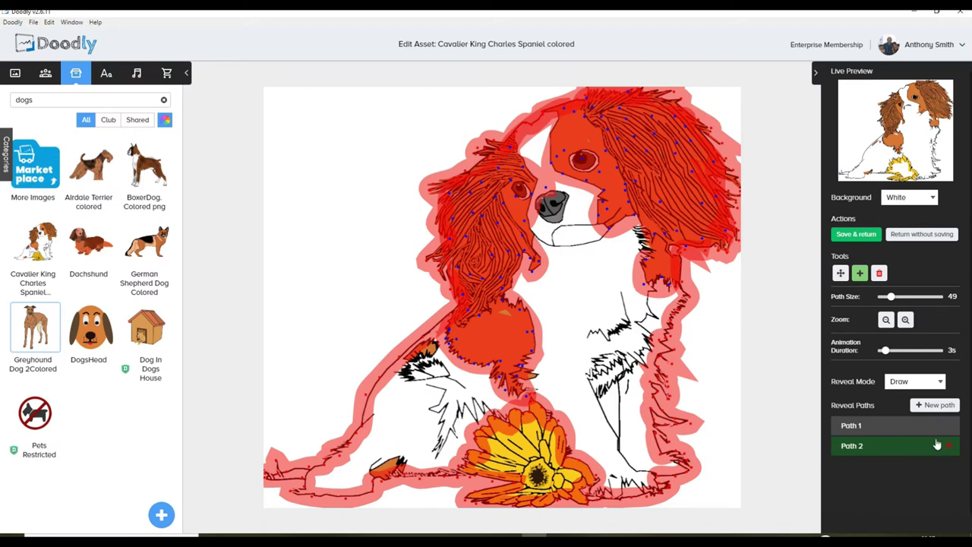
# Add a third reveal path and zigzag it from the white forehead down over the nose, muzzle and chin.
pyautogui.click(936, 405)
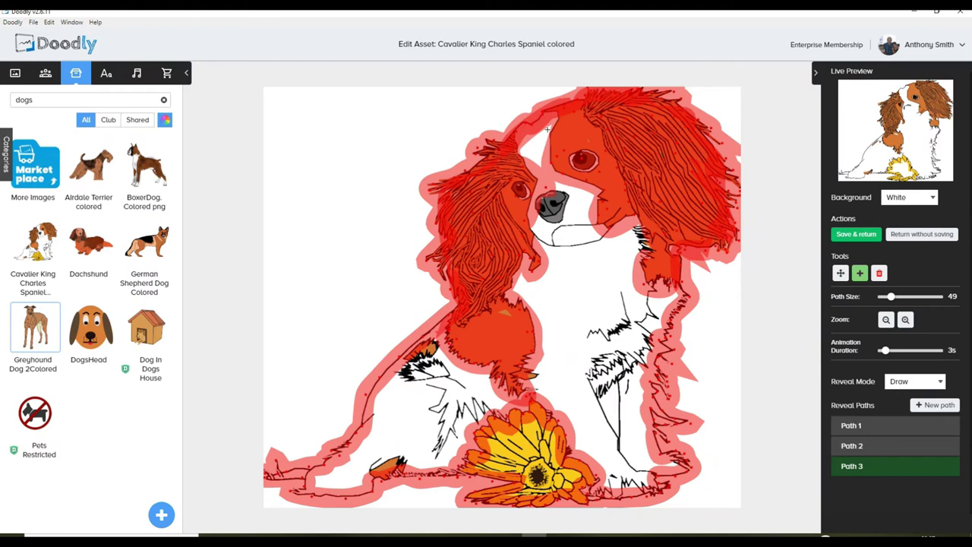
pyautogui.moveTo(545, 138); pyautogui.dragTo(521, 165)
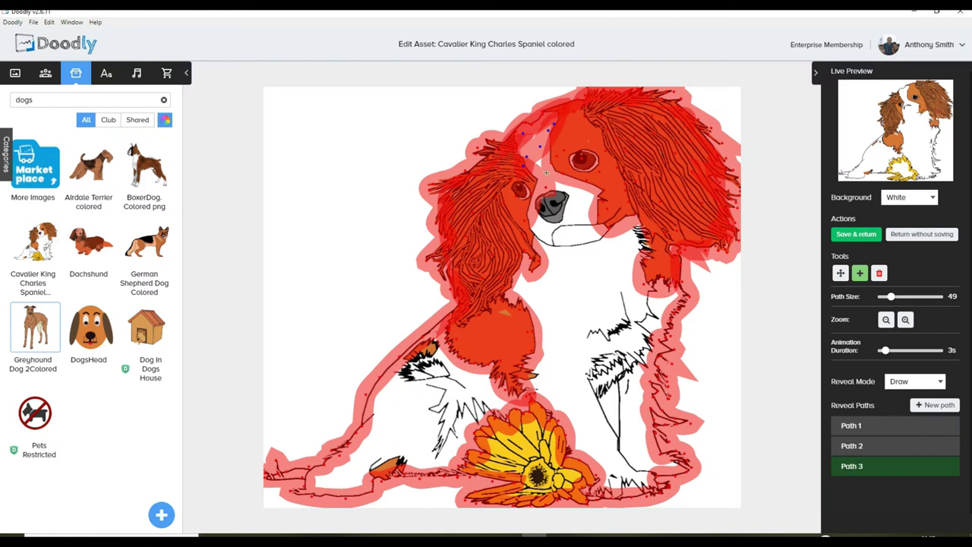
pyautogui.click(567, 187)
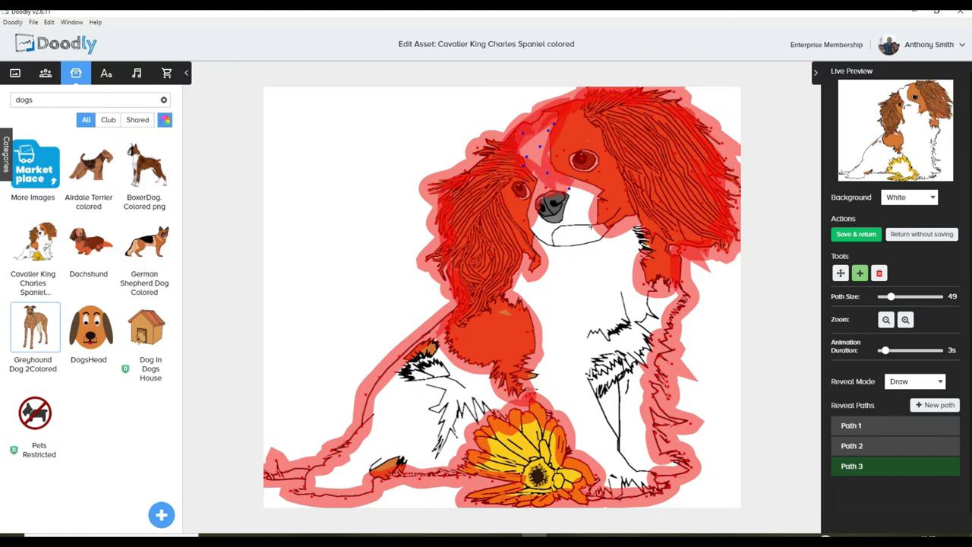
pyautogui.click(591, 226)
pyautogui.click(600, 243)
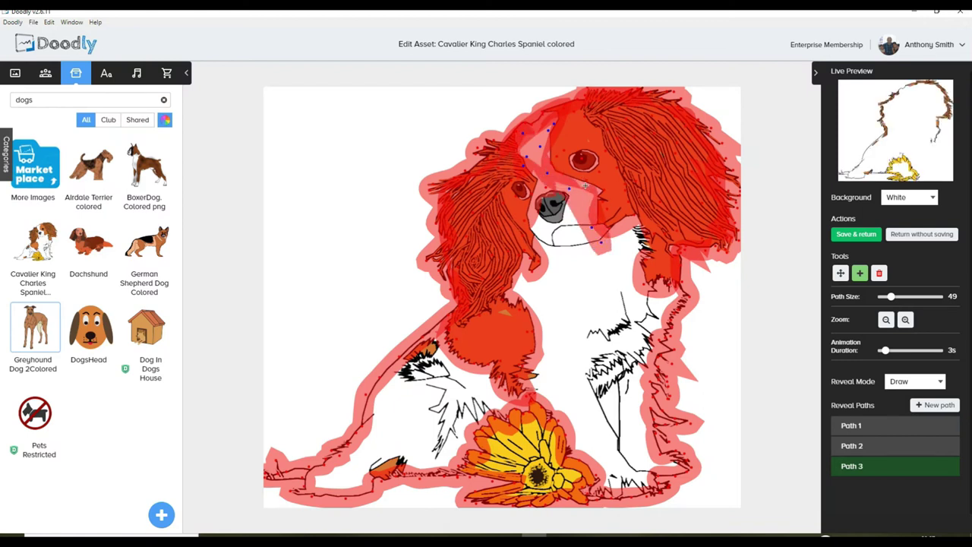
pyautogui.click(529, 217)
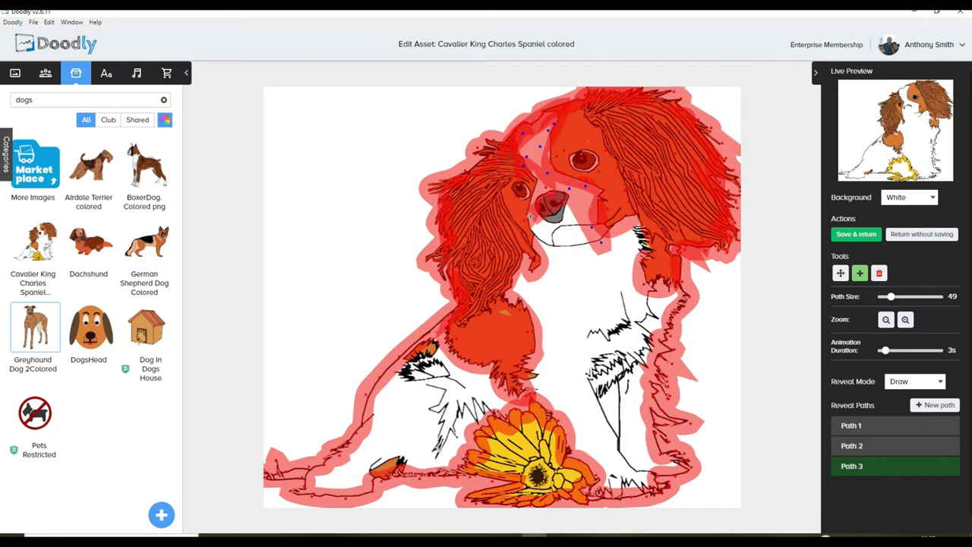
pyautogui.click(533, 235)
pyautogui.click(565, 207)
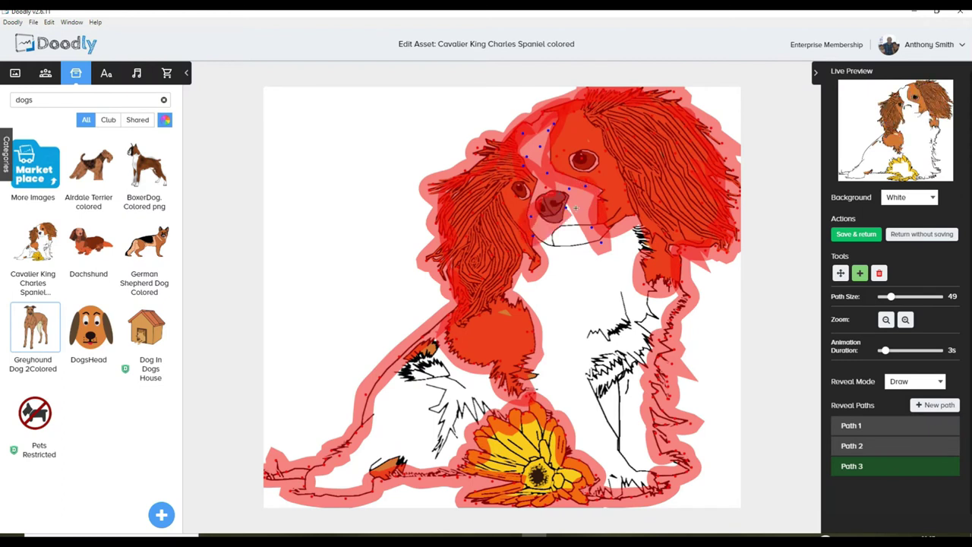
pyautogui.click(577, 205)
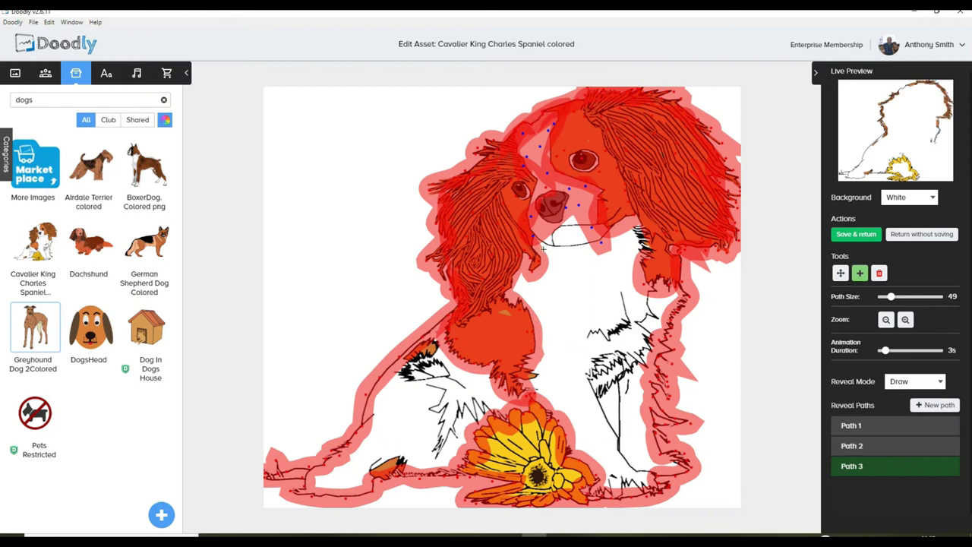
pyautogui.click(558, 254)
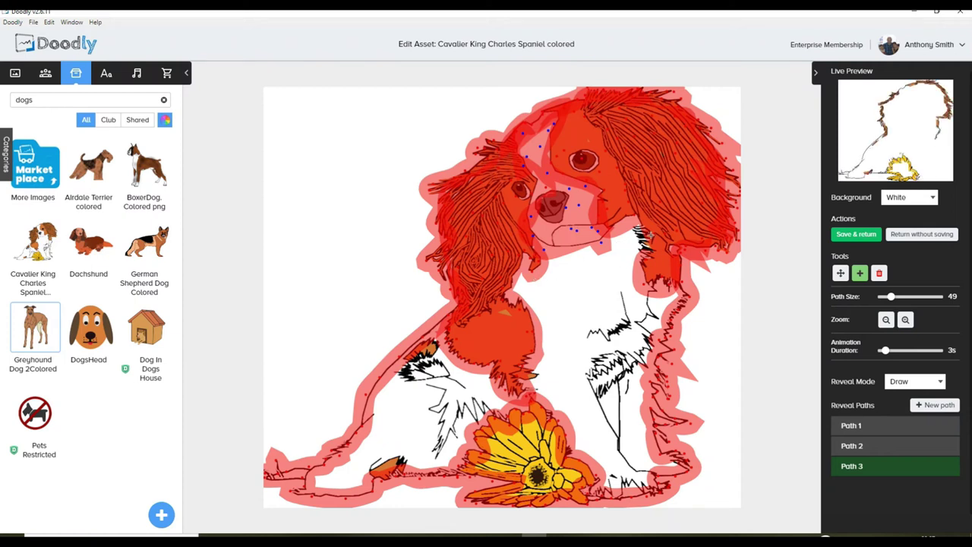
# Zigzag Path 3 back and forth across the spaniel's neck and upper chest, between the brown patches on either side.
pyautogui.click(648, 225)
pyautogui.click(507, 287)
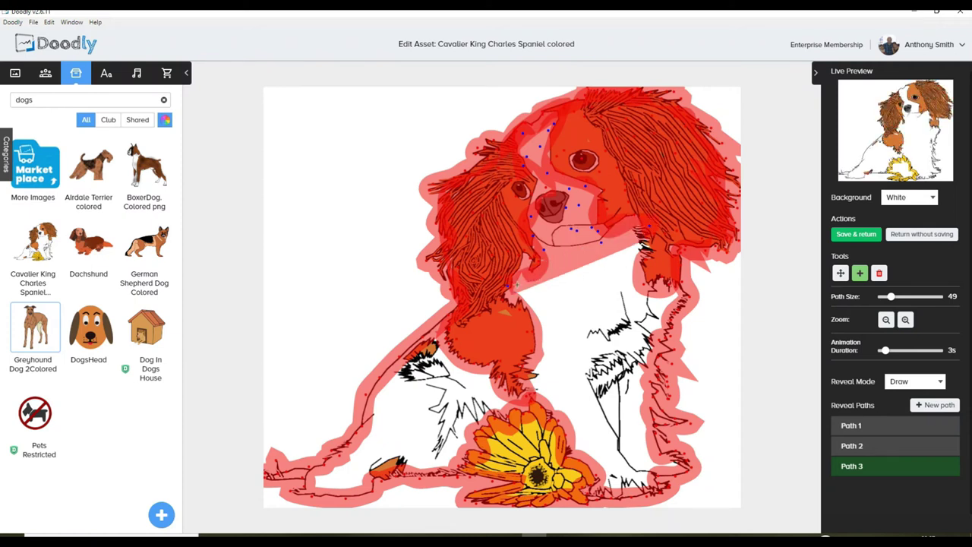
pyautogui.click(649, 245)
pyautogui.click(549, 300)
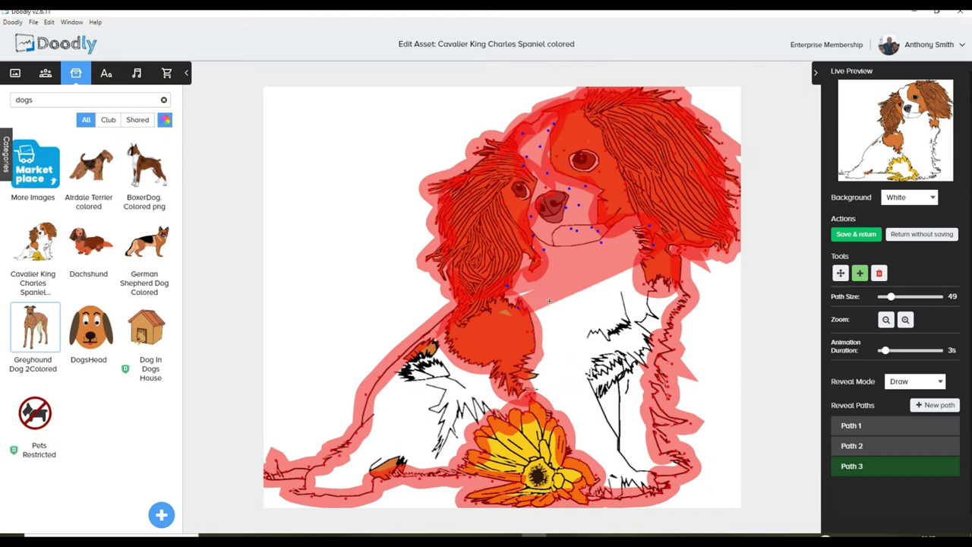
pyautogui.click(656, 265)
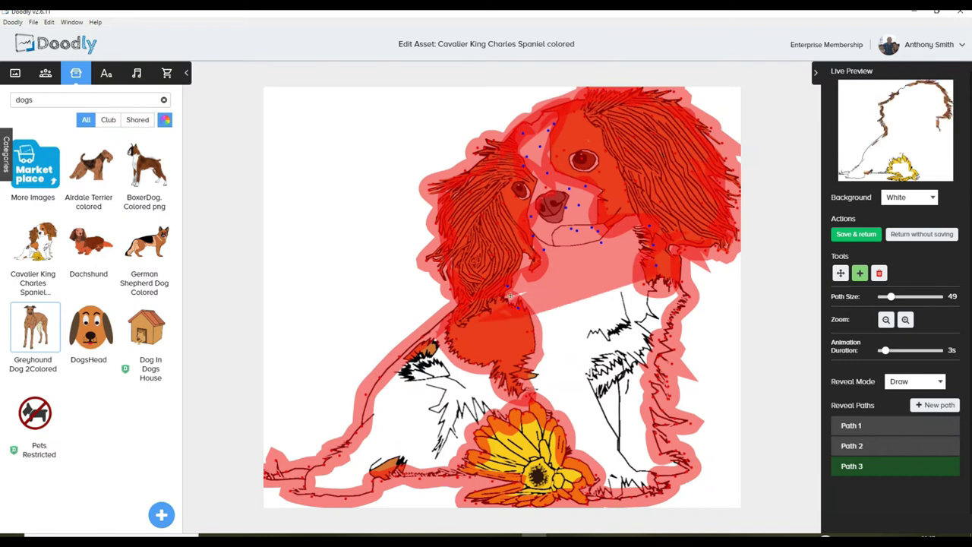
pyautogui.click(532, 322)
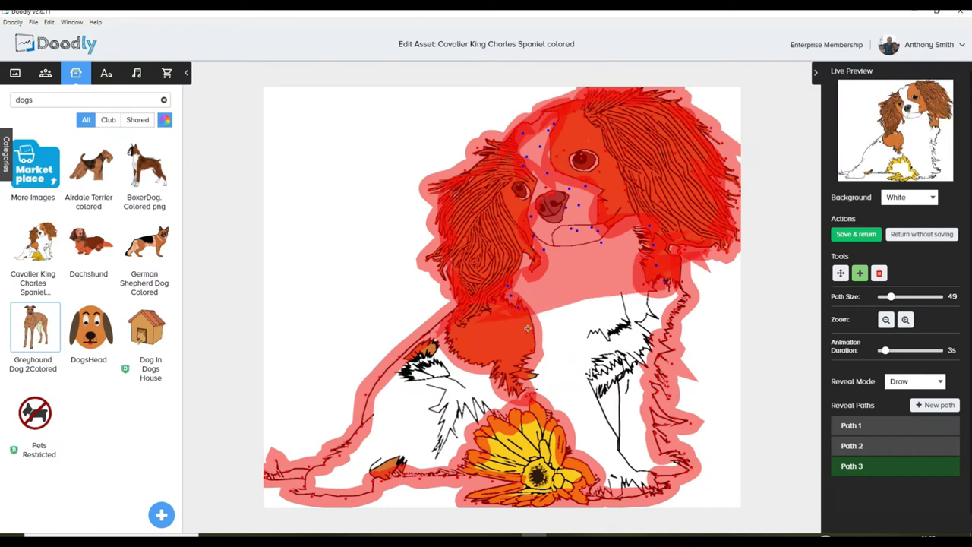
pyautogui.click(658, 296)
pyautogui.click(543, 313)
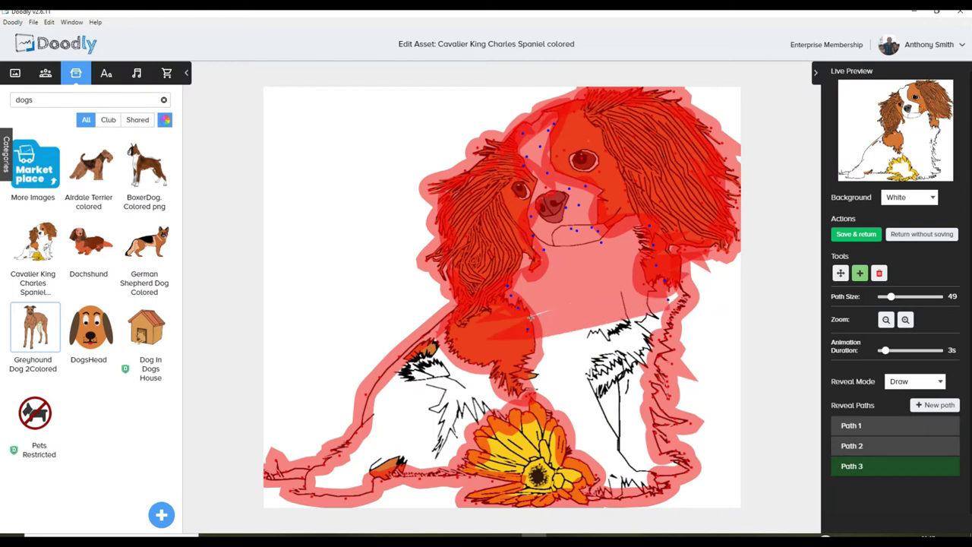
pyautogui.click(531, 317)
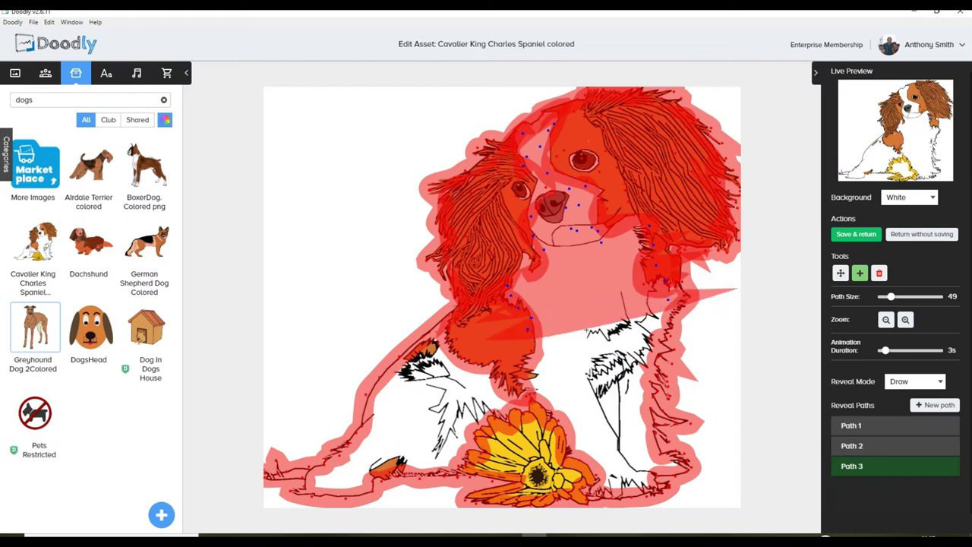
# Continue zigzagging Path 3 across the lower chest down to the black markings at the top of the front leg.
pyautogui.click(532, 352)
pyautogui.click(635, 349)
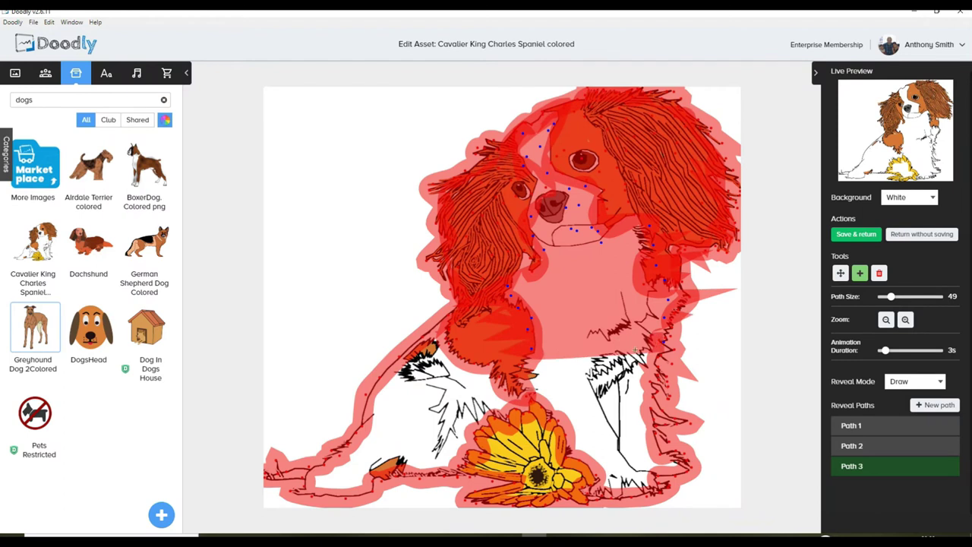
pyautogui.click(562, 372)
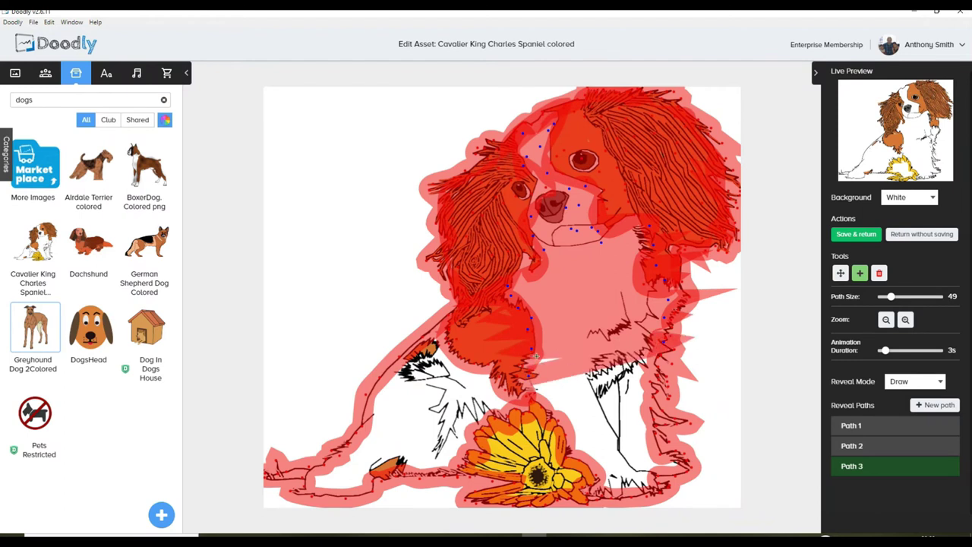
pyautogui.click(645, 368)
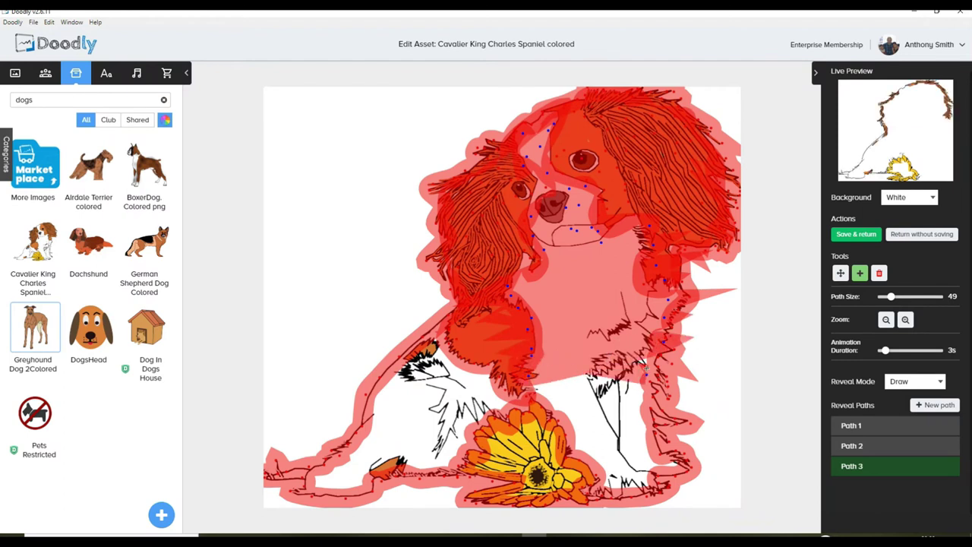
pyautogui.click(573, 374)
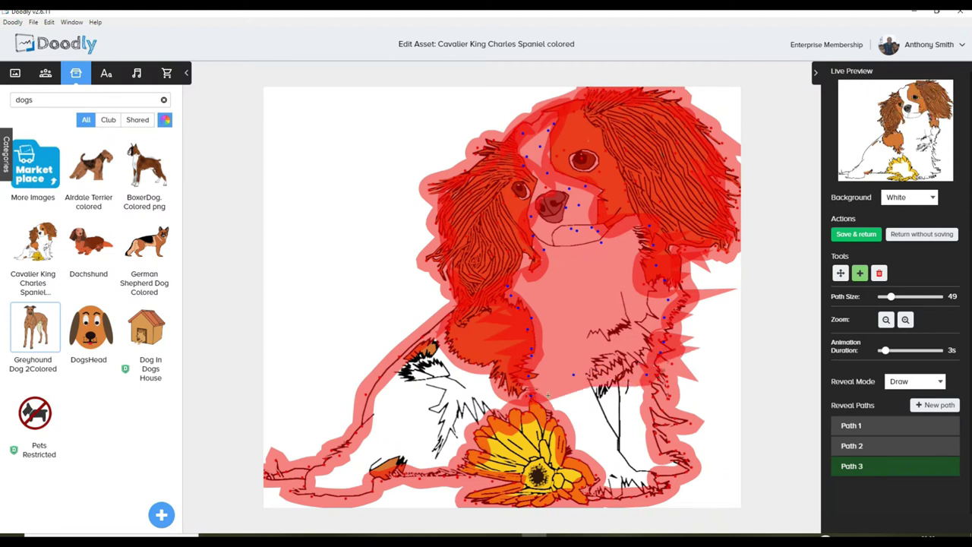
pyautogui.click(649, 392)
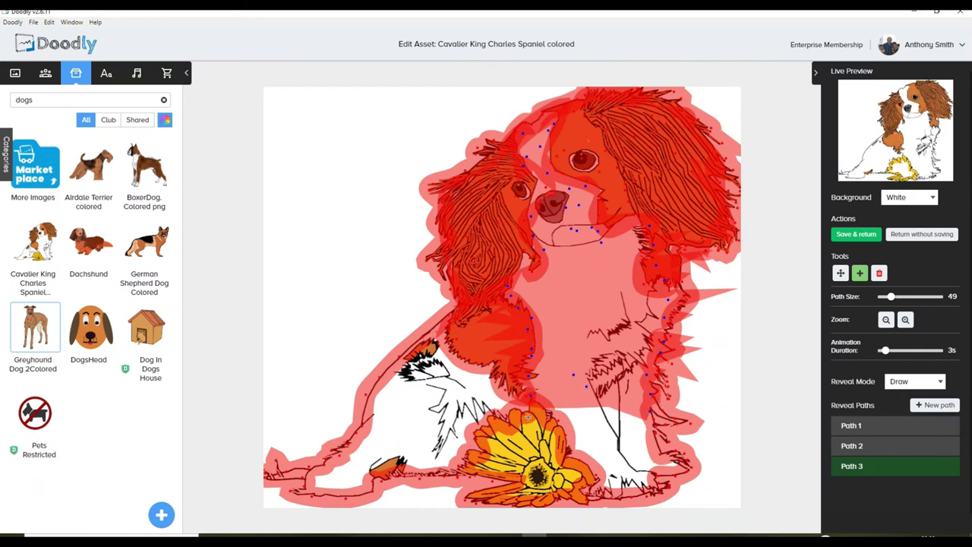
# Extend Path 3 back and forth down the front leg, between the flower and the outer outline, to cover the paw.
pyautogui.click(527, 416)
pyautogui.click(650, 434)
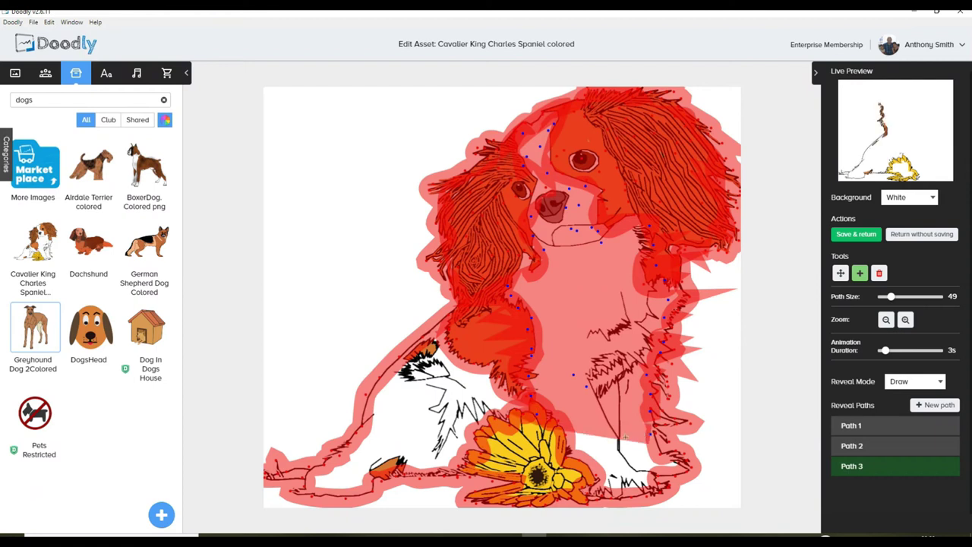
pyautogui.click(578, 436)
pyautogui.click(568, 447)
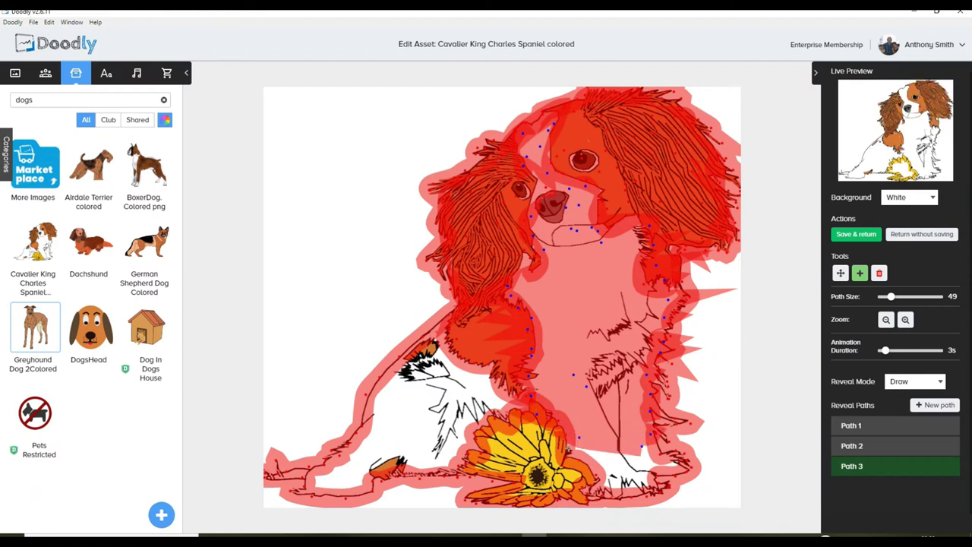
pyautogui.click(573, 449)
pyautogui.click(651, 457)
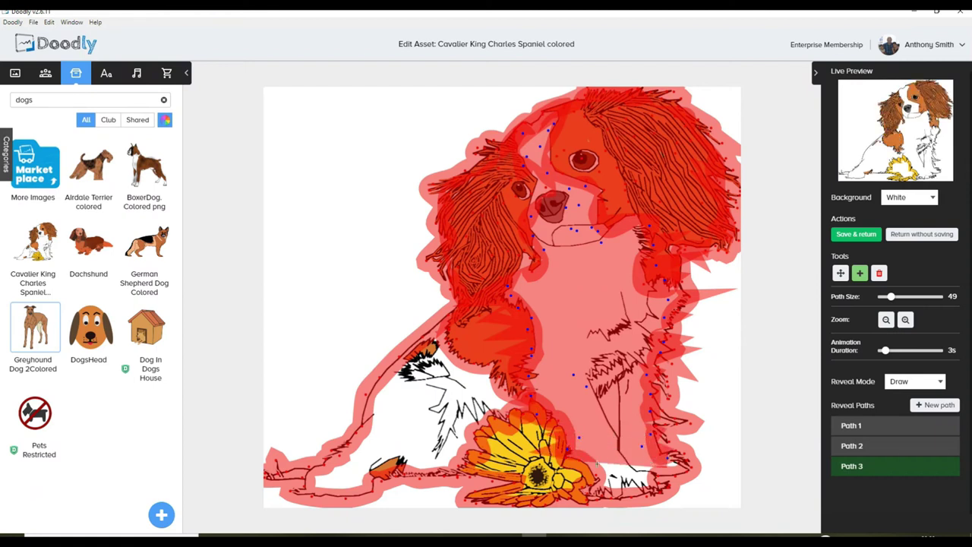
pyautogui.moveTo(595, 465)
pyautogui.mouseDown()
pyautogui.moveTo(680, 472)
pyautogui.moveTo(602, 490)
pyautogui.moveTo(641, 486)
pyautogui.moveTo(608, 489)
pyautogui.moveTo(612, 476)
pyautogui.mouseUp()
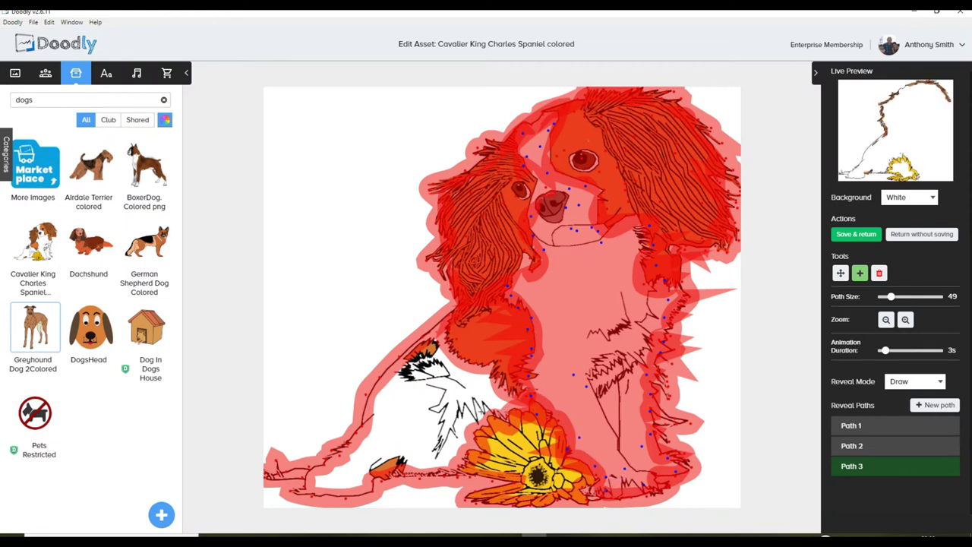
# Zigzag Path 3 back and forth across the spaniel's white haunch, from the dark patch on its back down over the flower.
pyautogui.moveTo(421, 344); pyautogui.dragTo(513, 395)
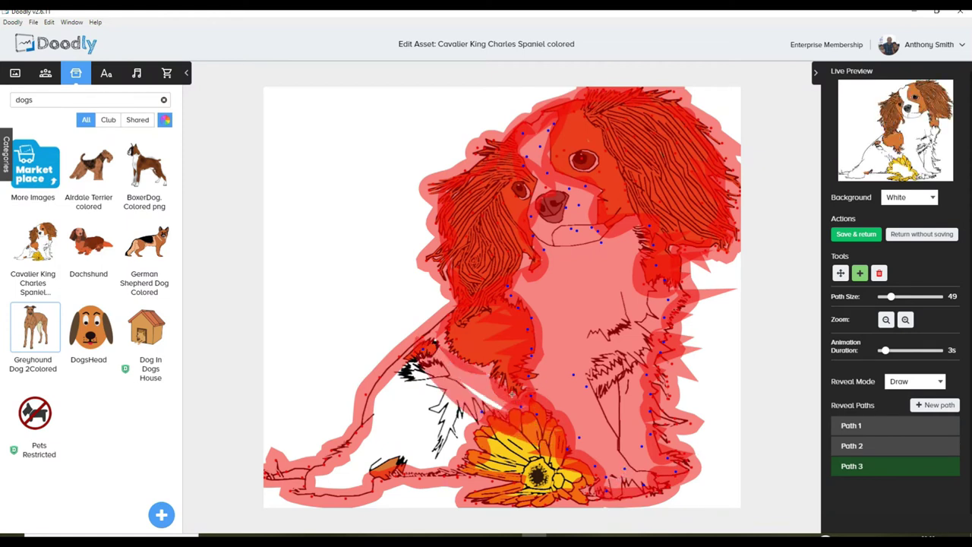
pyautogui.moveTo(434, 339)
pyautogui.mouseDown()
pyautogui.moveTo(492, 369)
pyautogui.moveTo(470, 383)
pyautogui.mouseUp()
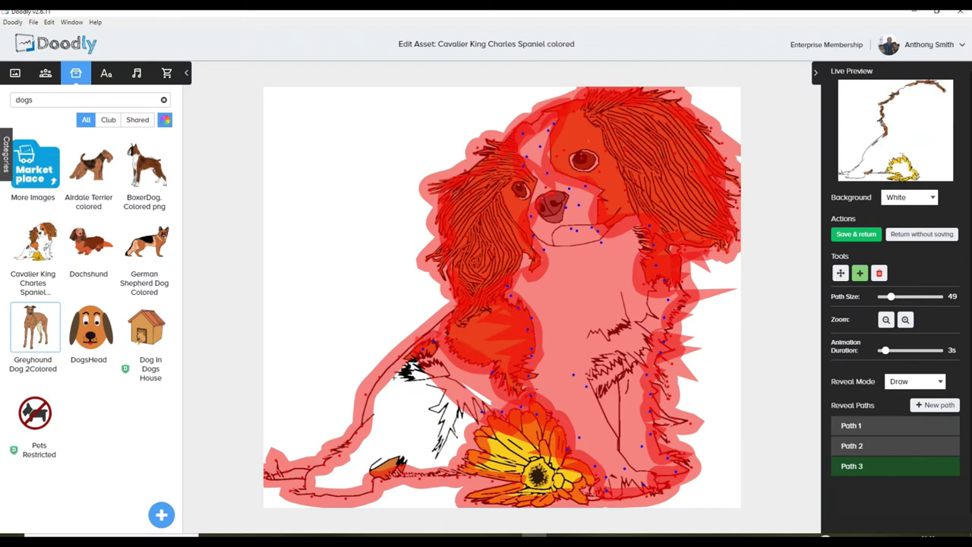
pyautogui.moveTo(396, 379); pyautogui.dragTo(463, 410)
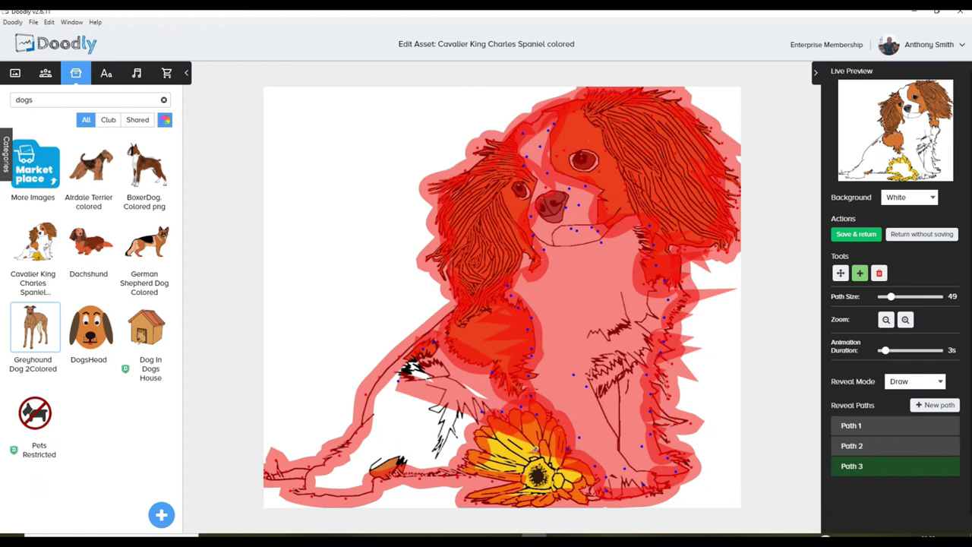
pyautogui.moveTo(536, 456); pyautogui.dragTo(430, 398)
pyautogui.moveTo(406, 365)
pyautogui.mouseDown()
pyautogui.moveTo(504, 395)
pyautogui.moveTo(480, 397)
pyautogui.mouseUp()
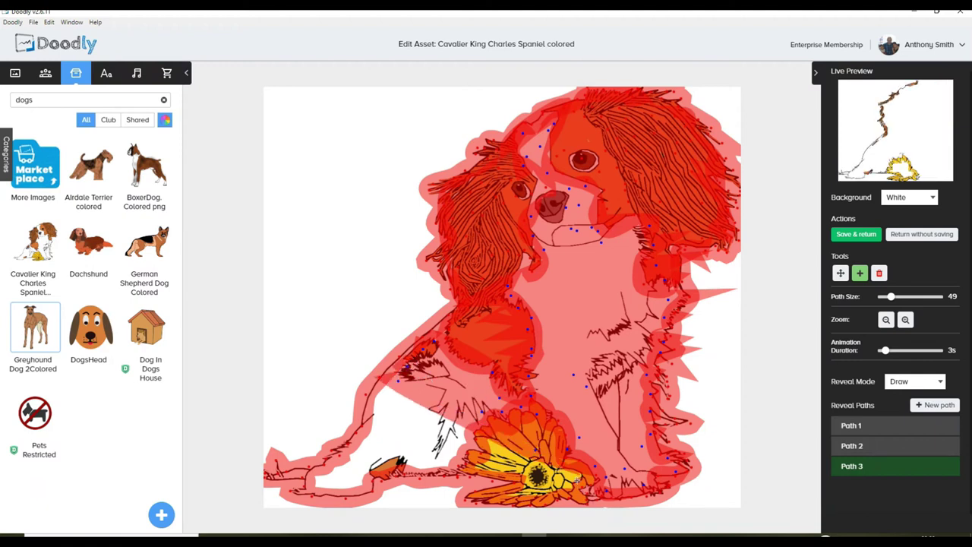
pyautogui.moveTo(399, 402)
pyautogui.mouseDown()
pyautogui.moveTo(529, 459)
pyautogui.moveTo(555, 490)
pyautogui.mouseUp()
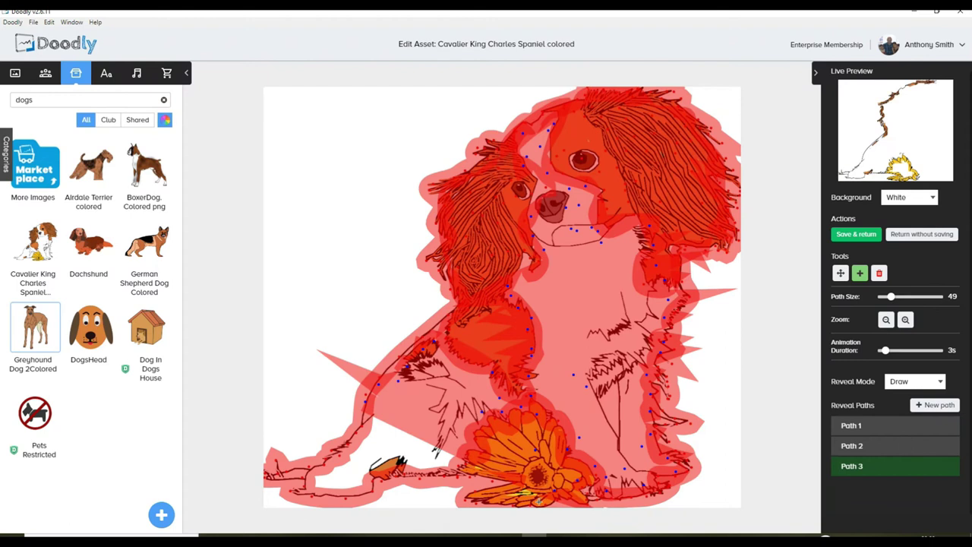
# Continue Path 3 over the spaniel's lower hindquarters and hind foot, ending along the white tail.
pyautogui.click(380, 438)
pyautogui.click(379, 462)
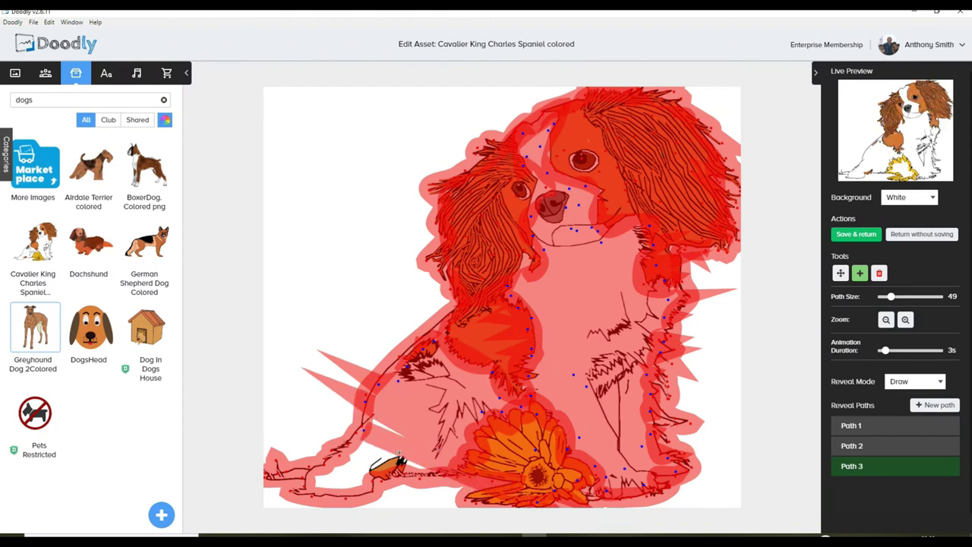
pyautogui.click(383, 430)
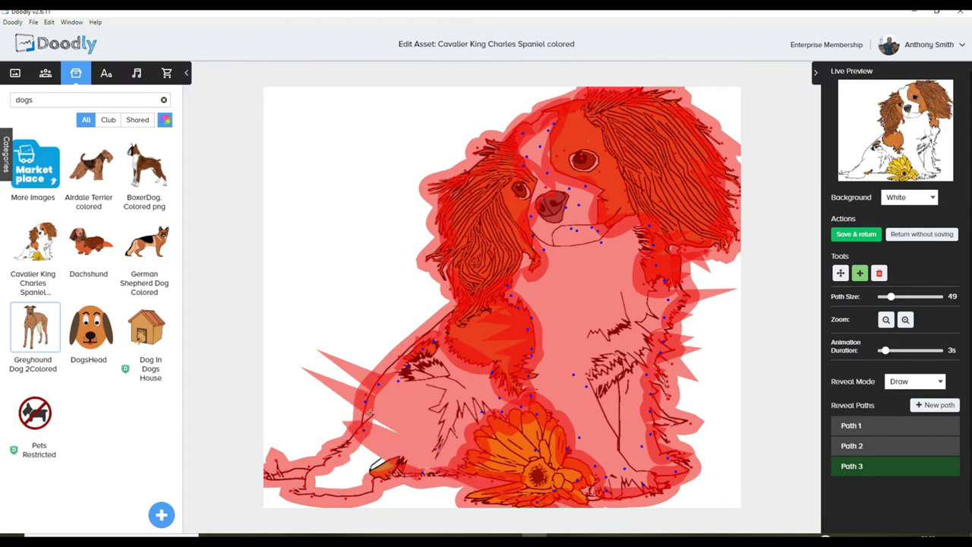
pyautogui.click(366, 480)
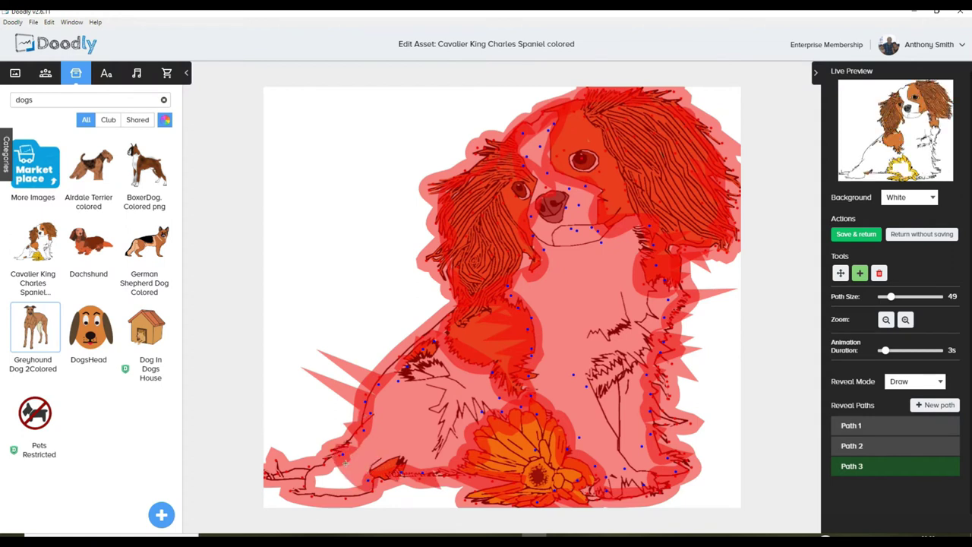
pyautogui.moveTo(315, 484)
pyautogui.mouseDown()
pyautogui.moveTo(298, 478)
pyautogui.moveTo(365, 493)
pyautogui.mouseUp()
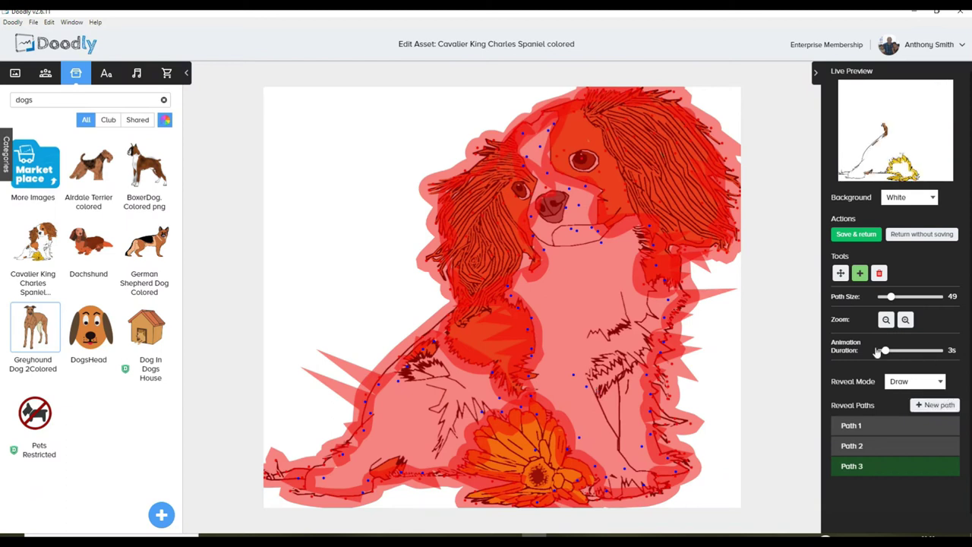
# Set the spaniel's animation duration to 8 s and save its reveal paths, returning to the scene.
pyautogui.moveTo(885, 353); pyautogui.dragTo(893, 354)
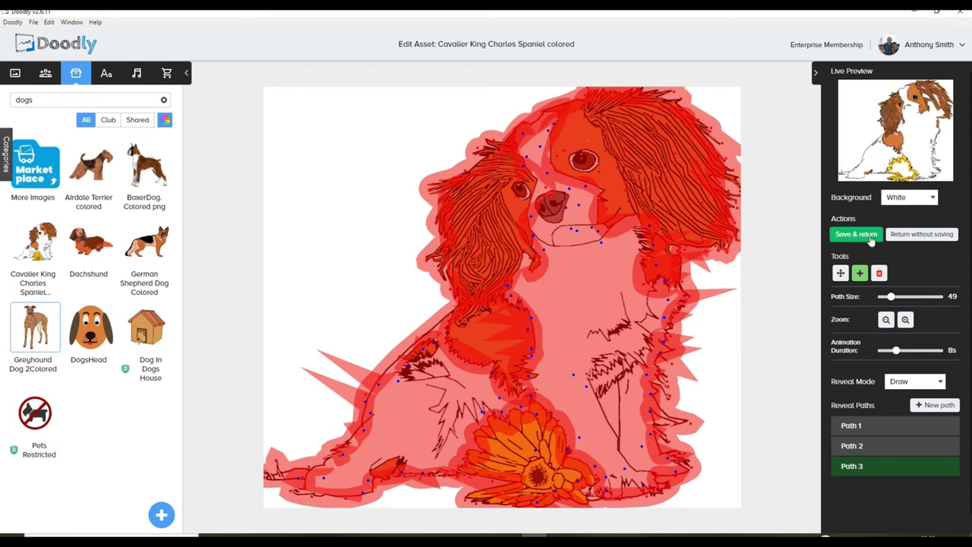
pyautogui.click(869, 236)
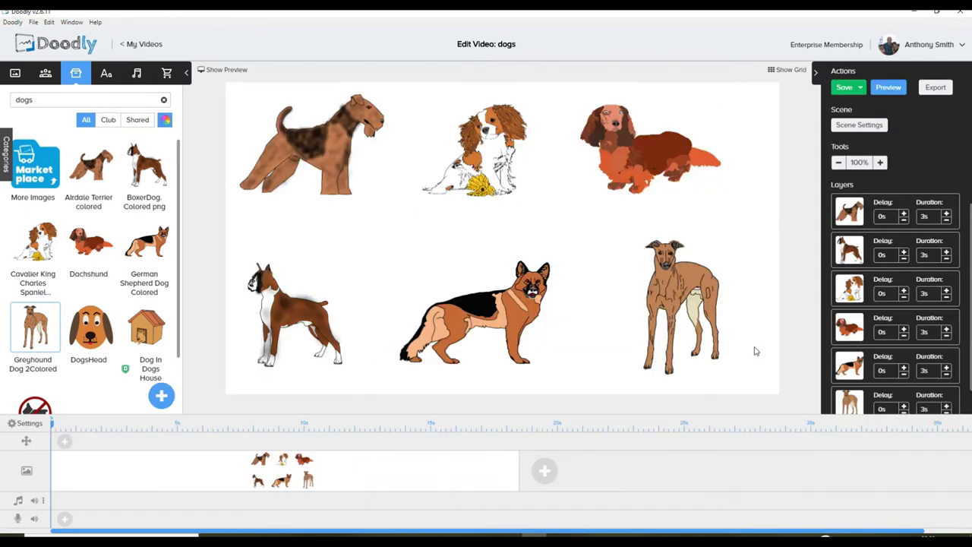
# Edit the Dachshund's reveal paths and trace Path 1 from the ear tip over the head and along the back to the rump.
pyautogui.click(622, 144)
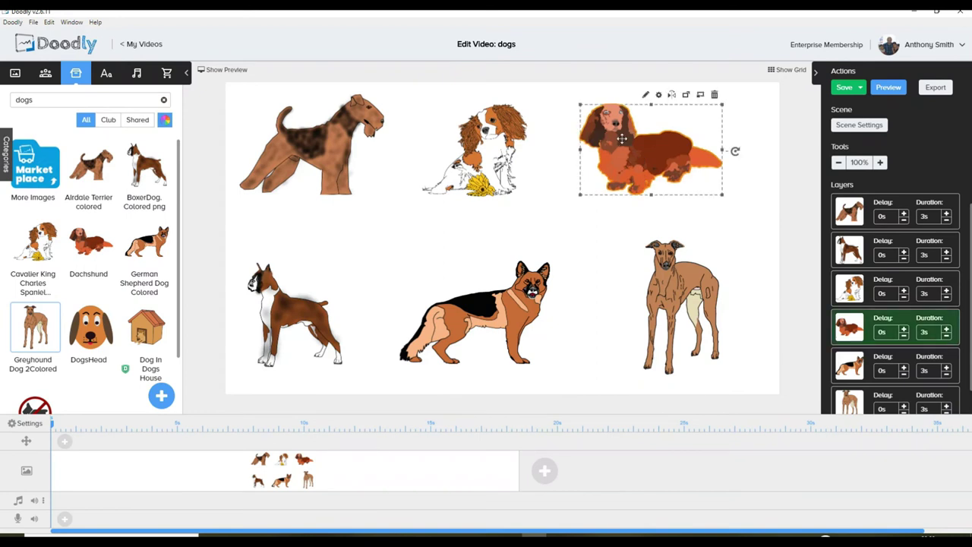
pyautogui.click(646, 95)
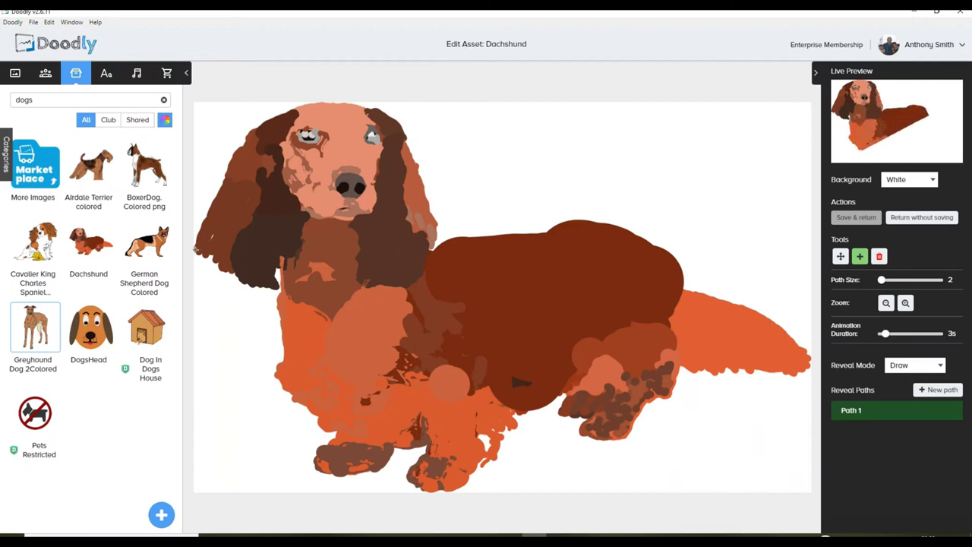
pyautogui.moveTo(195, 250); pyautogui.dragTo(212, 227)
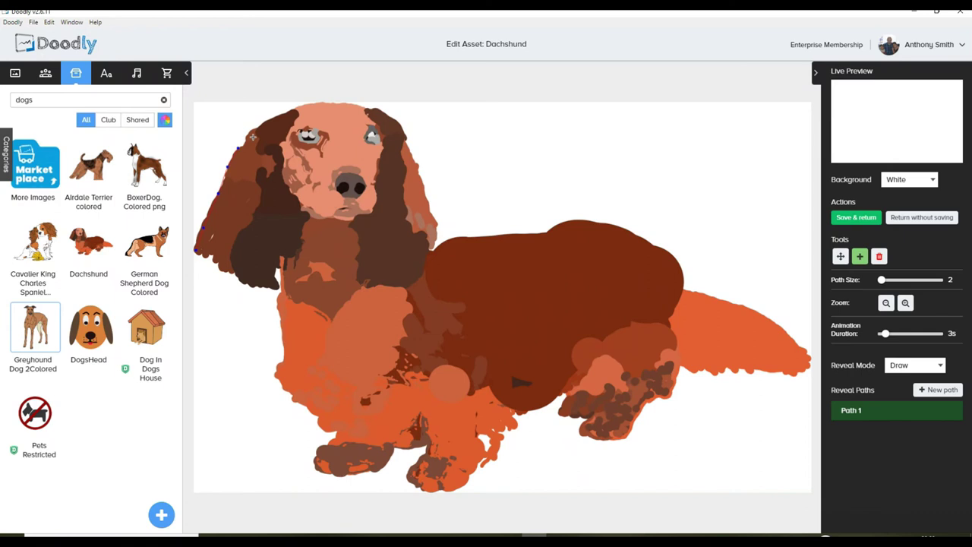
pyautogui.moveTo(309, 102)
pyautogui.mouseDown()
pyautogui.moveTo(381, 105)
pyautogui.moveTo(401, 119)
pyautogui.moveTo(438, 240)
pyautogui.moveTo(429, 251)
pyautogui.moveTo(465, 233)
pyautogui.moveTo(528, 228)
pyautogui.mouseUp()
pyautogui.moveTo(623, 225)
pyautogui.mouseDown()
pyautogui.moveTo(691, 261)
pyautogui.moveTo(681, 281)
pyautogui.mouseUp()
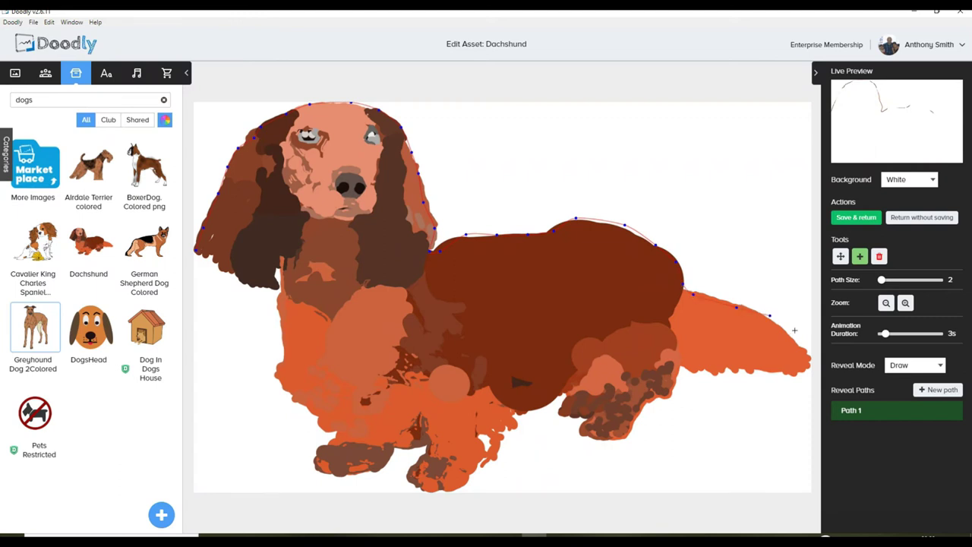
# Continue Path 1 around the tail, belly, legs and chest to the ear tip, deleting the misplaced point beside the front paw.
pyautogui.moveTo(798, 339)
pyautogui.mouseDown()
pyautogui.moveTo(811, 377)
pyautogui.moveTo(689, 372)
pyautogui.mouseUp()
pyautogui.moveTo(633, 409)
pyautogui.mouseDown()
pyautogui.moveTo(597, 441)
pyautogui.moveTo(580, 434)
pyautogui.moveTo(584, 419)
pyautogui.moveTo(560, 416)
pyautogui.moveTo(560, 392)
pyautogui.moveTo(541, 408)
pyautogui.moveTo(508, 413)
pyautogui.moveTo(523, 428)
pyautogui.moveTo(483, 469)
pyautogui.moveTo(478, 457)
pyautogui.moveTo(479, 478)
pyautogui.moveTo(426, 494)
pyautogui.moveTo(406, 476)
pyautogui.moveTo(430, 439)
pyautogui.moveTo(389, 449)
pyautogui.mouseUp()
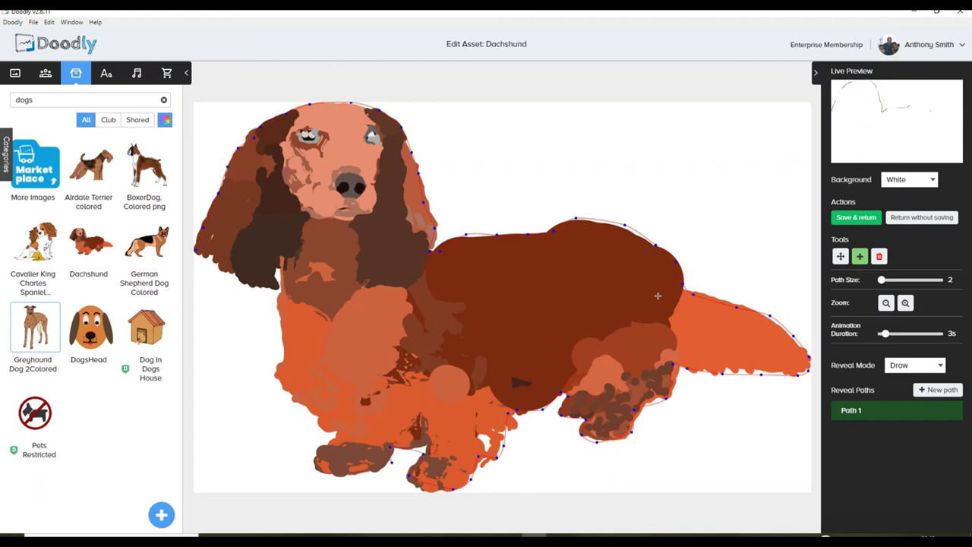
pyautogui.click(879, 256)
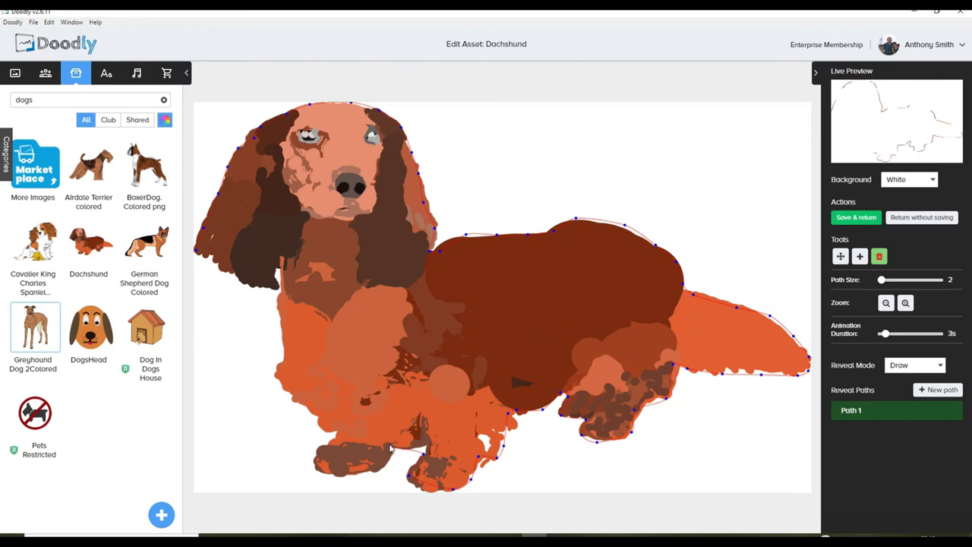
pyautogui.click(858, 256)
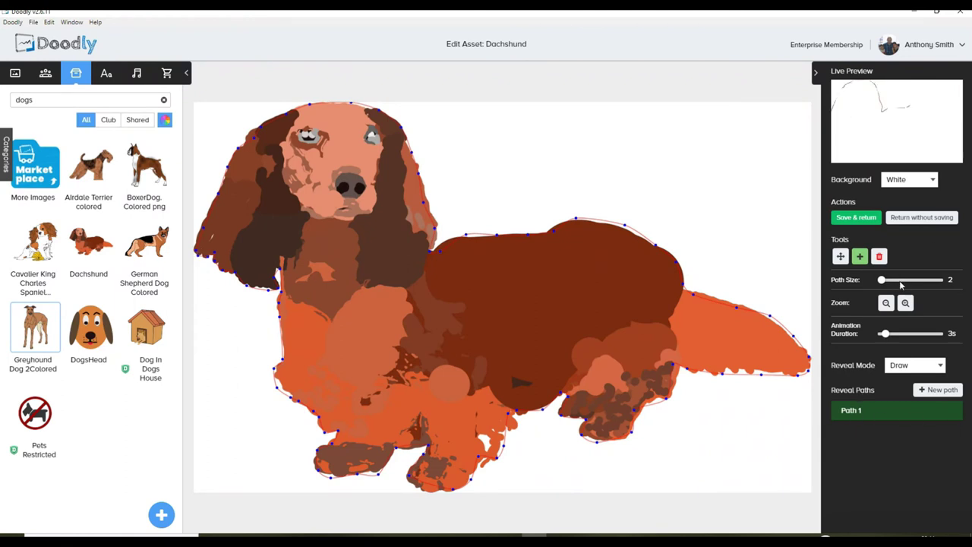
# Set Path 1's size to 81, then add a second path and zigzag it between the Dachshund's forehead and outer ear.
pyautogui.moveTo(882, 281); pyautogui.dragTo(895, 282)
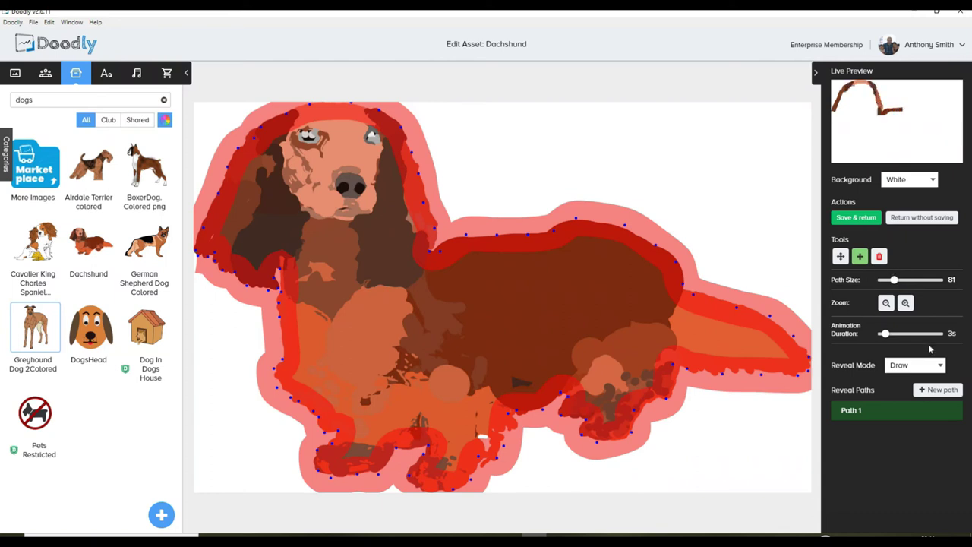
pyautogui.click(942, 389)
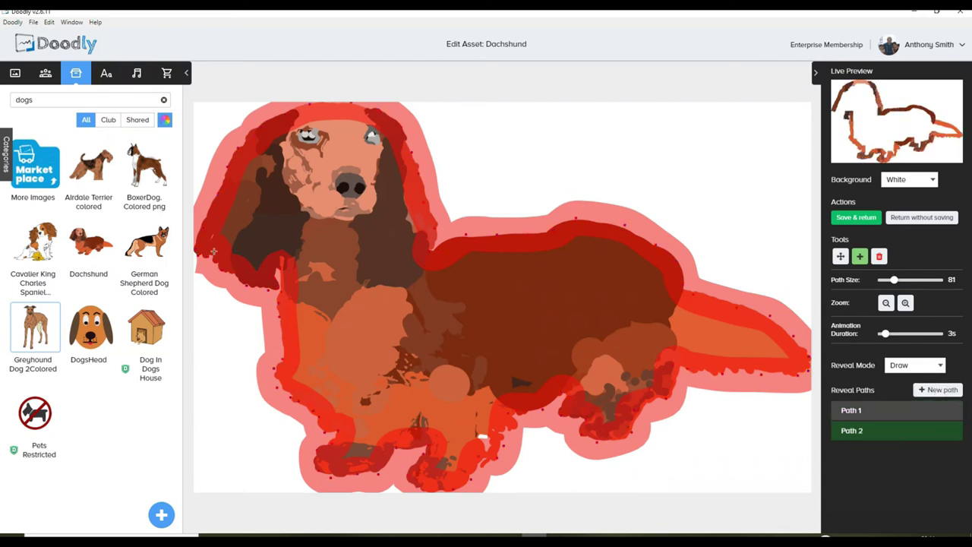
pyautogui.click(328, 116)
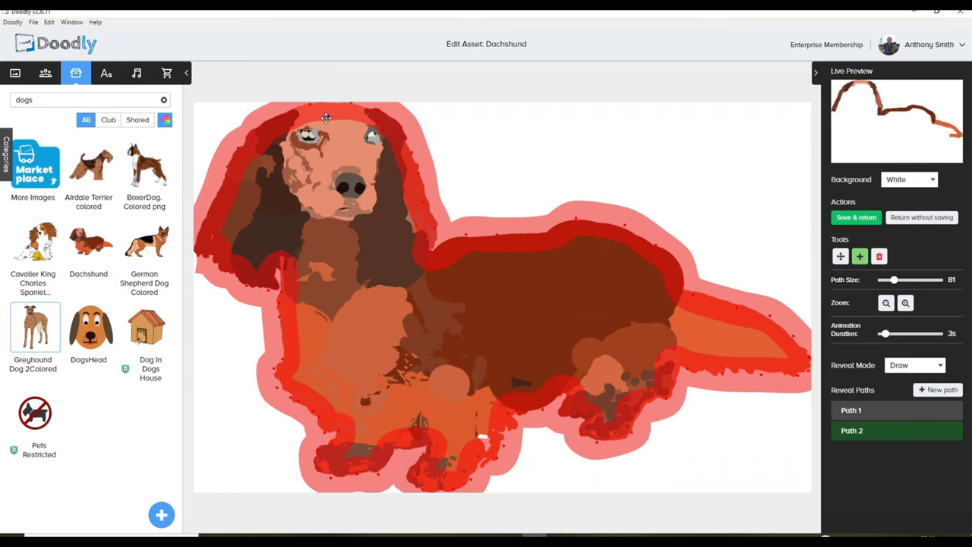
pyautogui.click(215, 217)
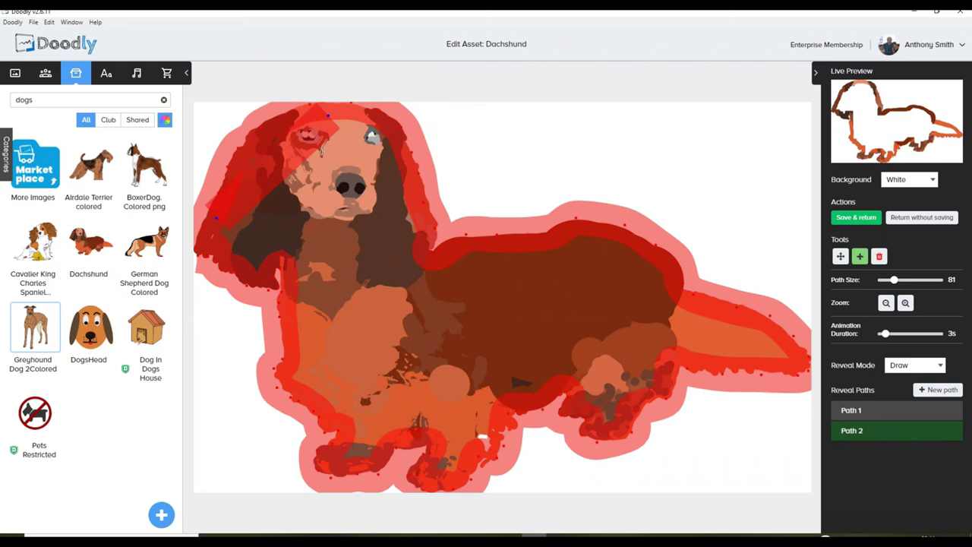
pyautogui.click(355, 118)
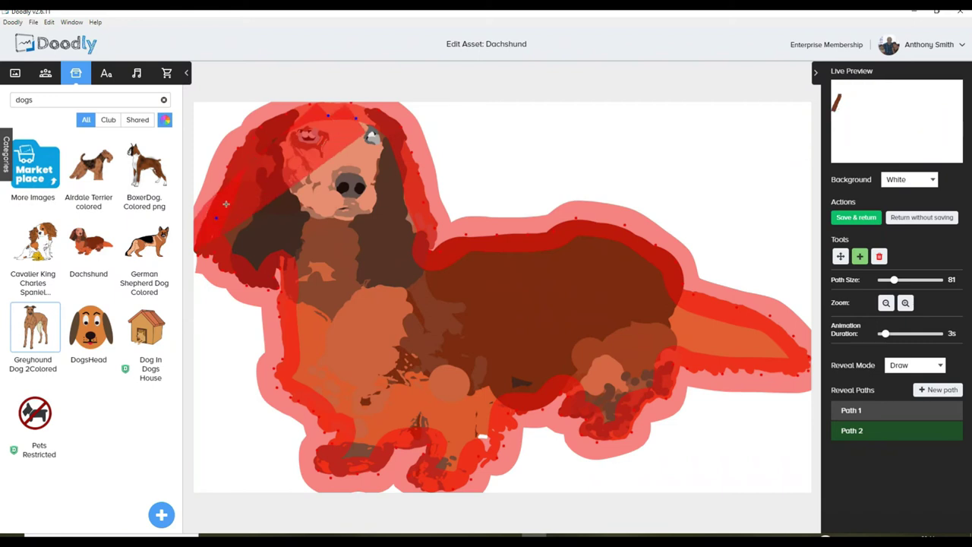
pyautogui.click(226, 249)
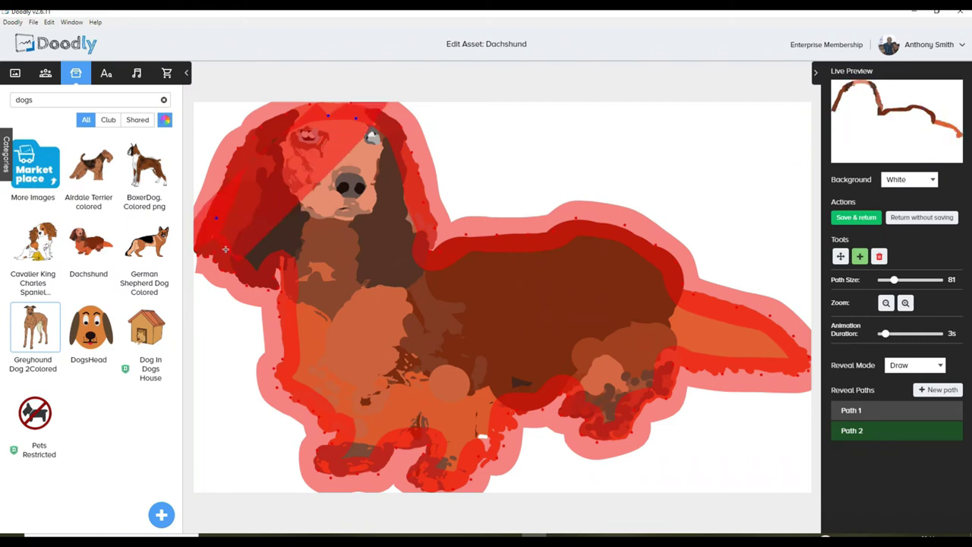
pyautogui.click(389, 124)
pyautogui.click(248, 280)
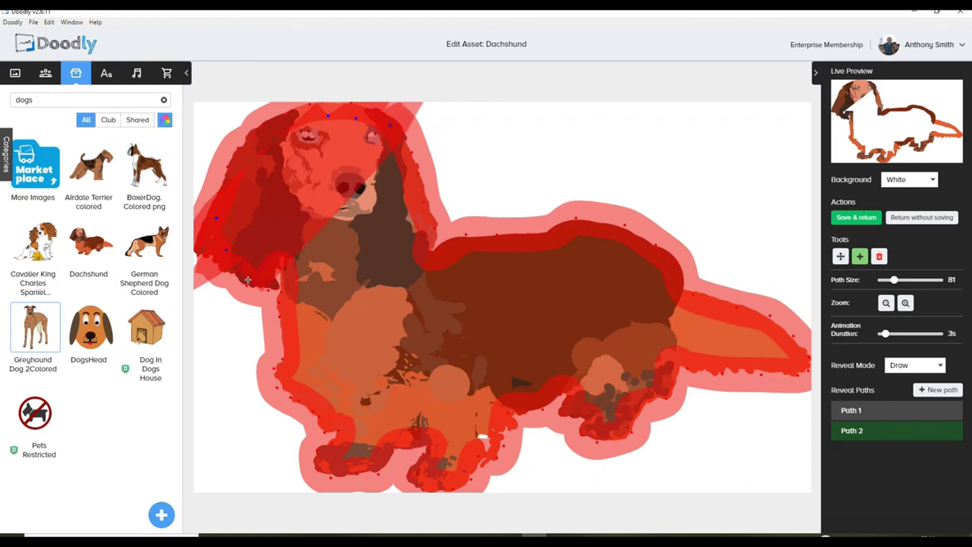
# Zigzag Path 2 diagonally over the Dachshund's muzzle, neck and chest, between the far ear and the front of the chest.
pyautogui.click(407, 155)
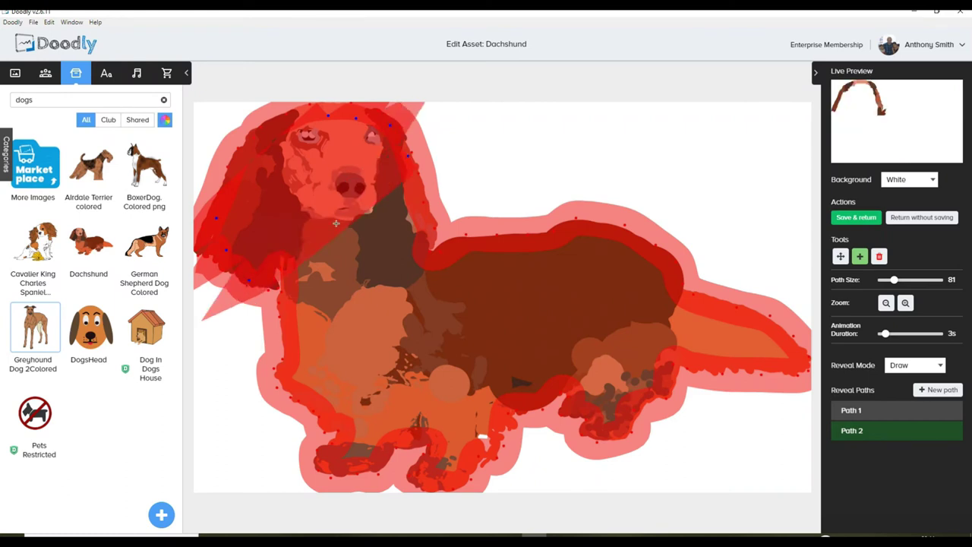
pyautogui.click(271, 305)
pyautogui.click(415, 197)
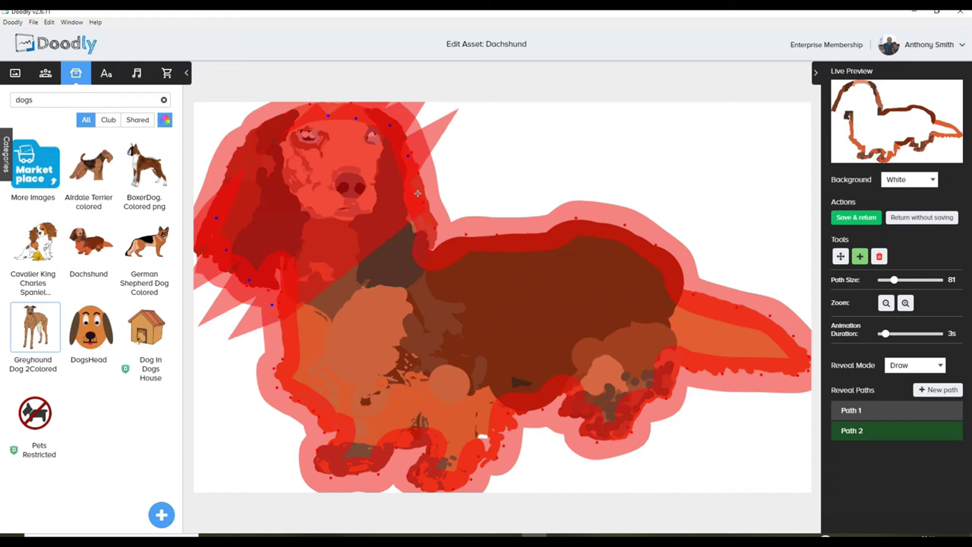
pyautogui.click(275, 342)
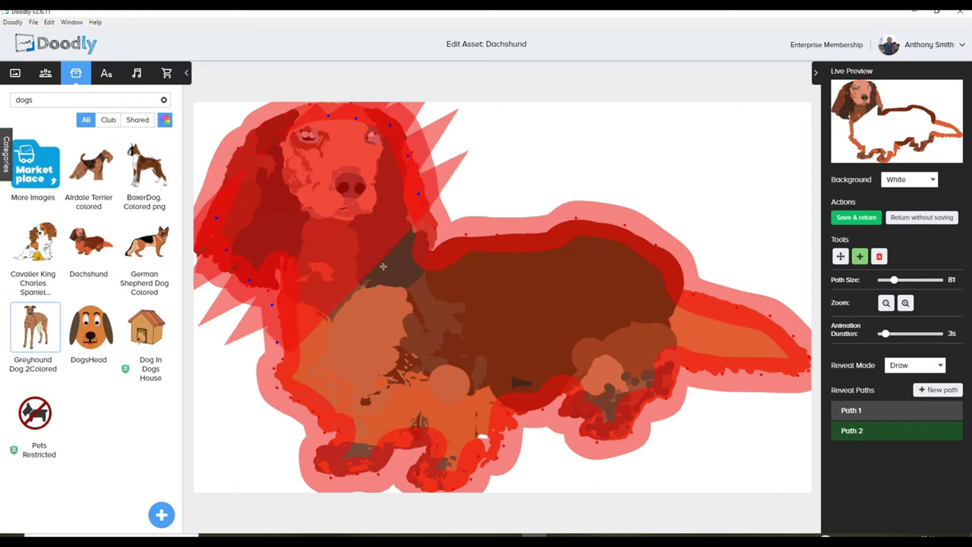
pyautogui.click(428, 230)
pyautogui.click(283, 371)
pyautogui.click(468, 251)
pyautogui.click(289, 396)
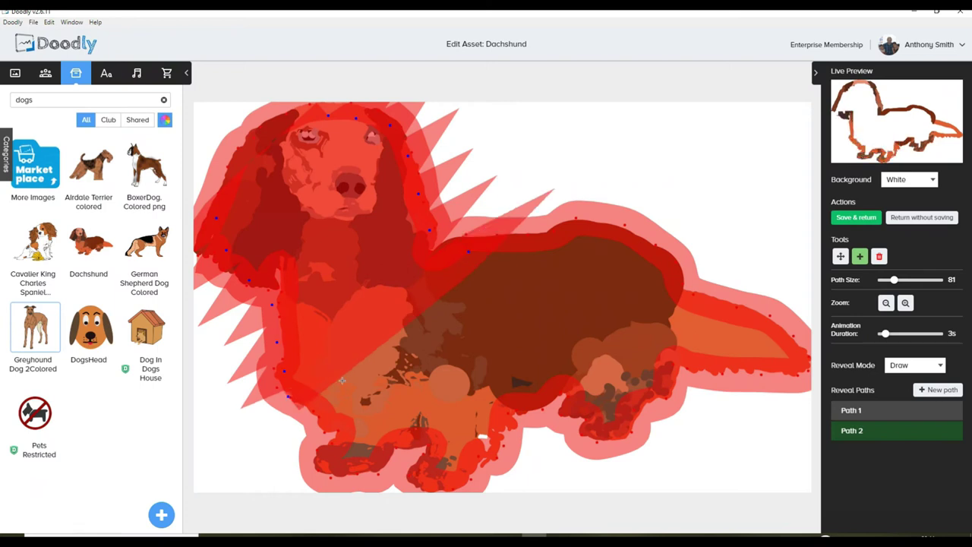
# Extend Path 2 back and forth between the Dachshund's upper back and the lower chest above the front paw.
pyautogui.click(525, 240)
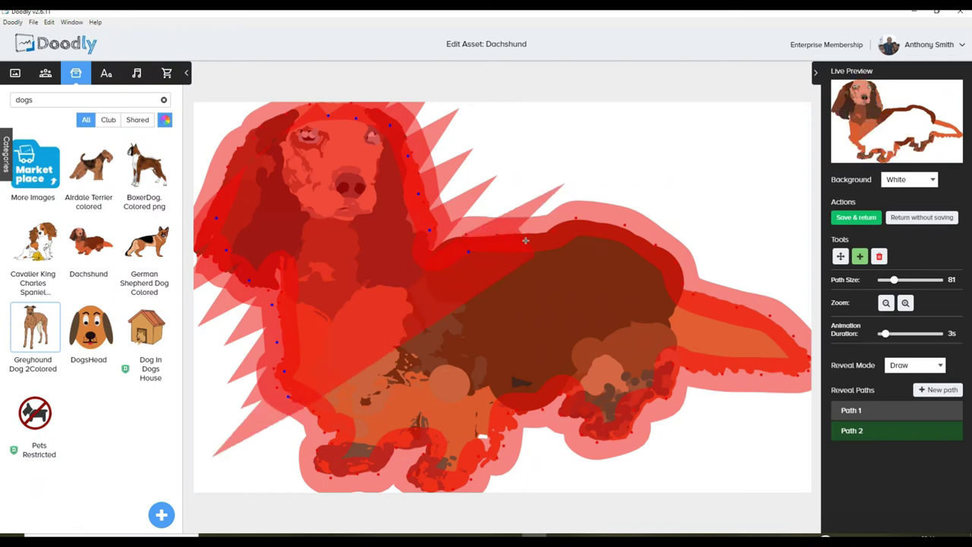
pyautogui.click(312, 412)
pyautogui.click(581, 223)
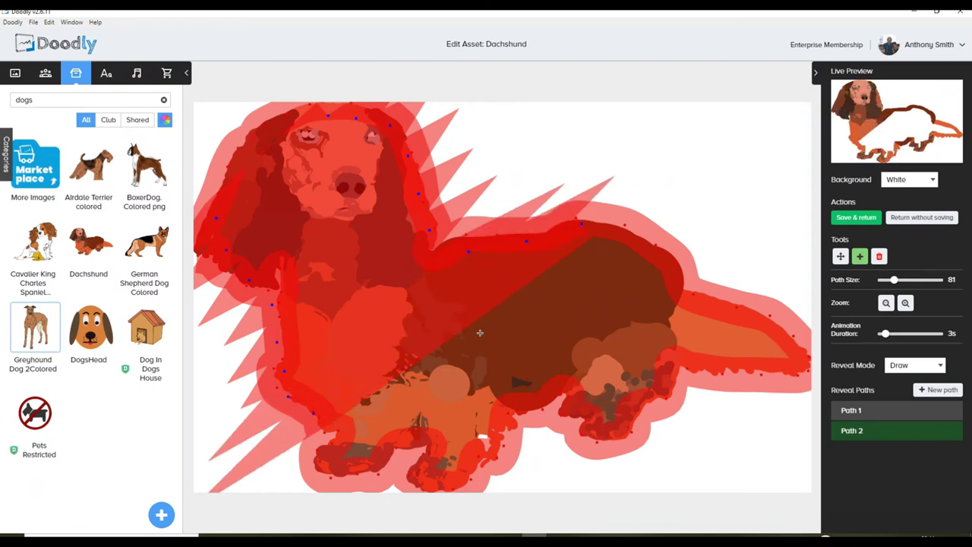
pyautogui.click(333, 446)
pyautogui.click(615, 234)
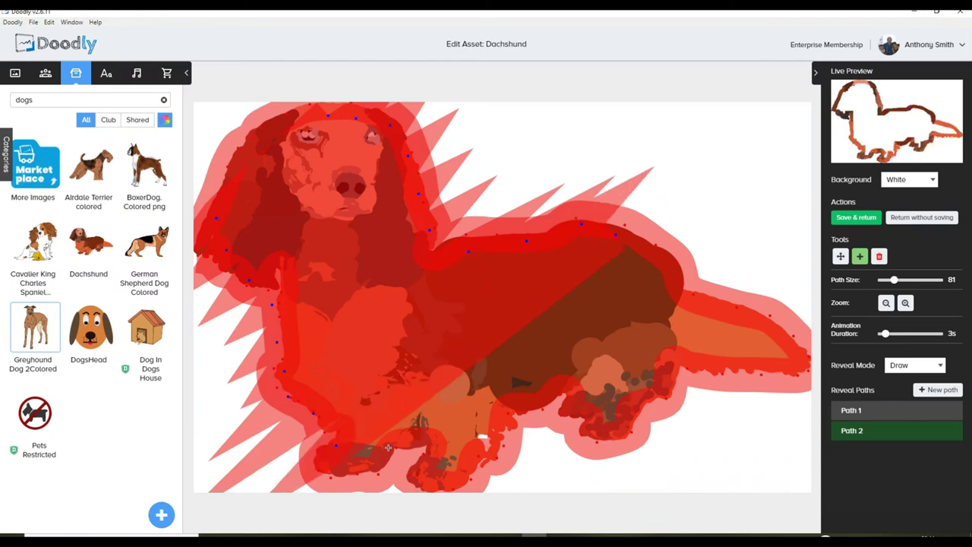
# Extend Path 2 over the Dachshund's front paws, then zigzag it between the rump and the underside to the hind paw.
pyautogui.click(370, 461)
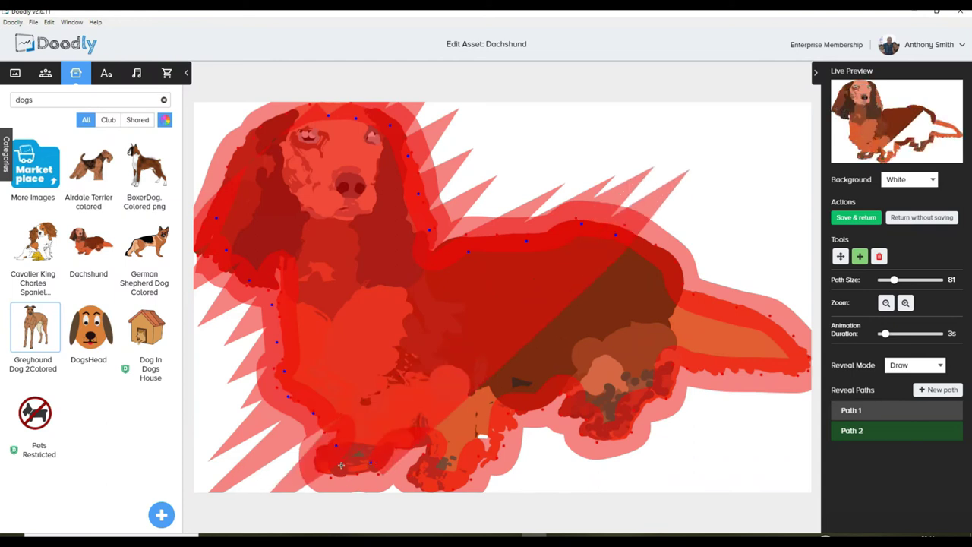
pyautogui.click(341, 465)
pyautogui.click(653, 245)
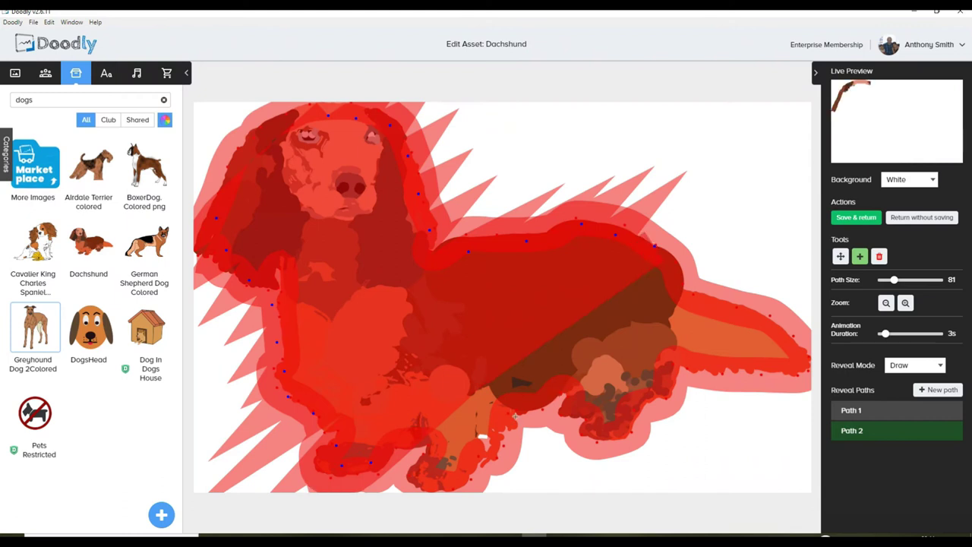
pyautogui.click(436, 452)
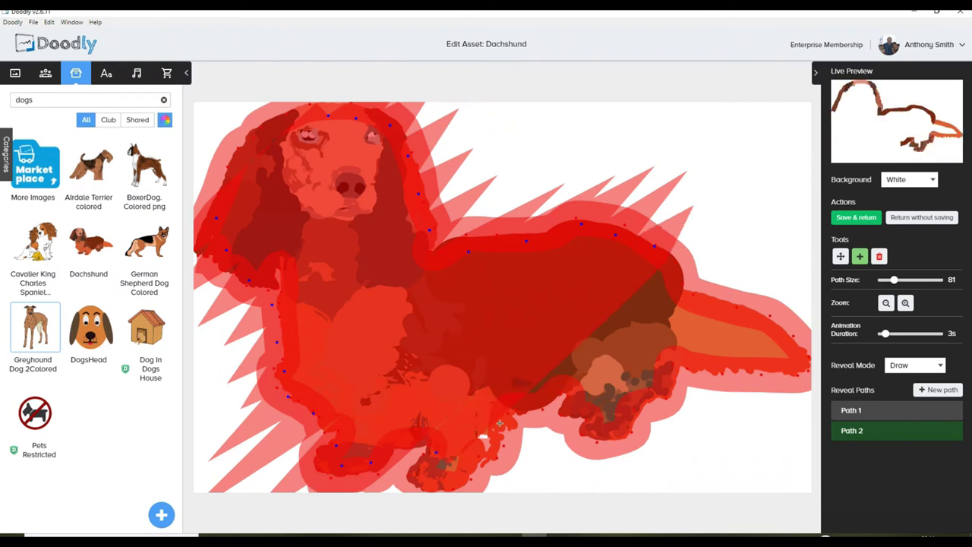
pyautogui.click(672, 269)
pyautogui.click(567, 405)
pyautogui.click(681, 296)
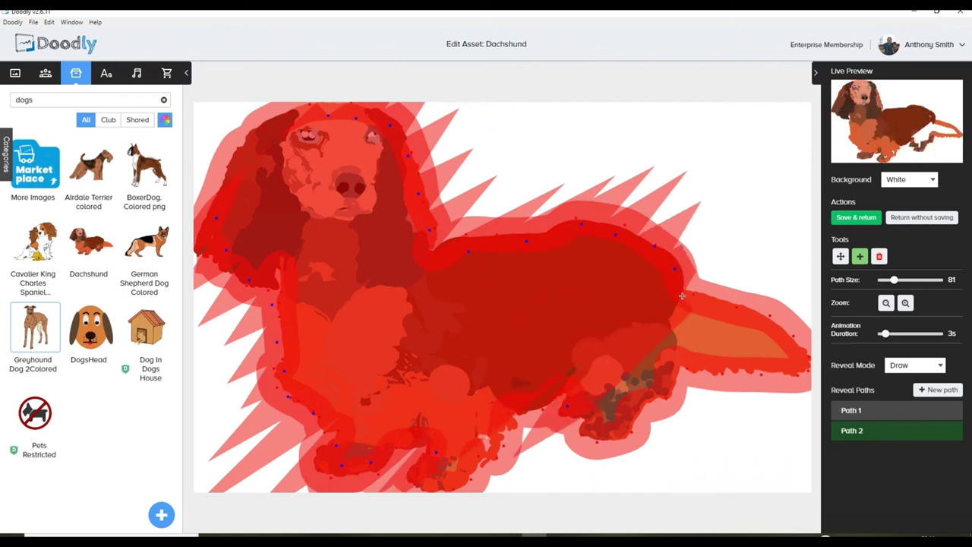
pyautogui.click(600, 425)
# Zigzag Path 2 between the upper and lower edges of the Dachshund's tail, from its base to the tip.
pyautogui.click(703, 320)
pyautogui.click(697, 356)
pyautogui.click(750, 326)
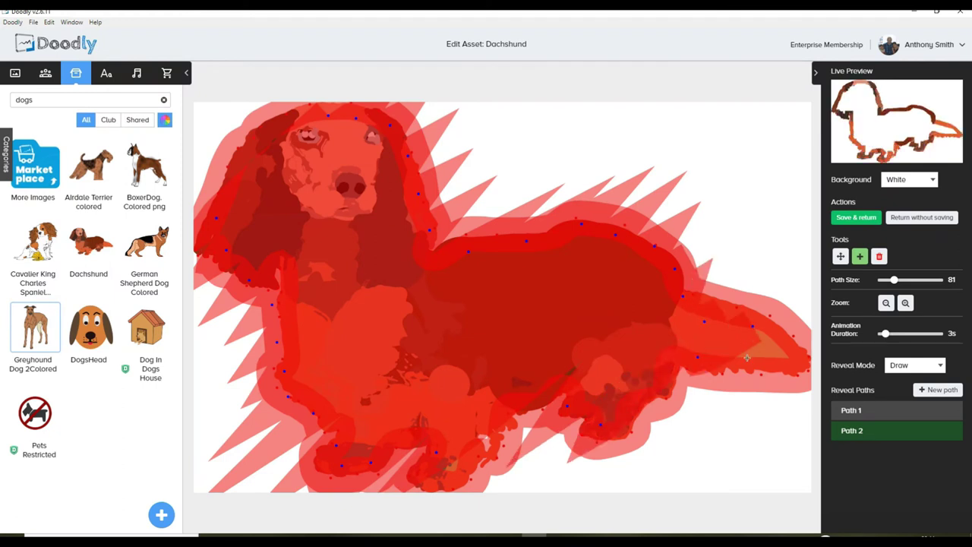
pyautogui.click(748, 358)
pyautogui.click(786, 345)
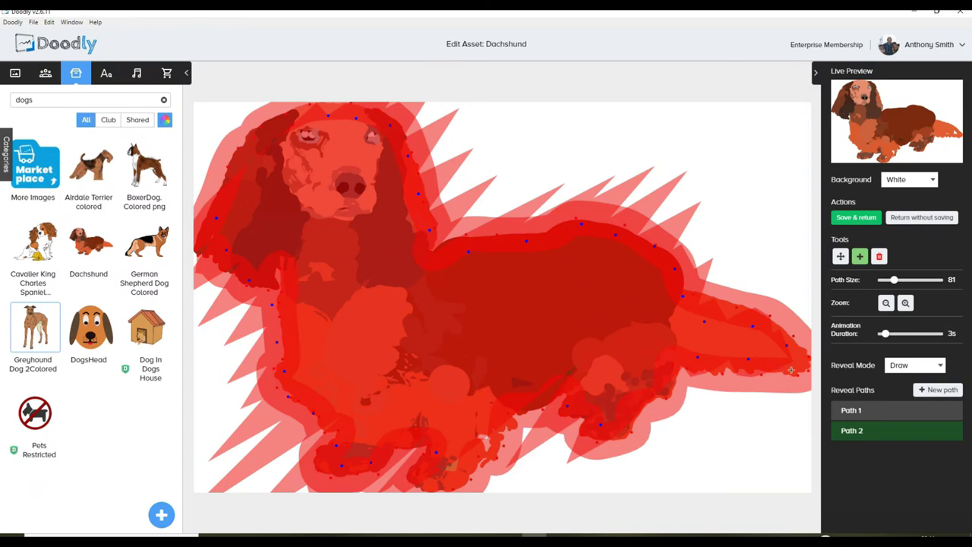
pyautogui.click(791, 370)
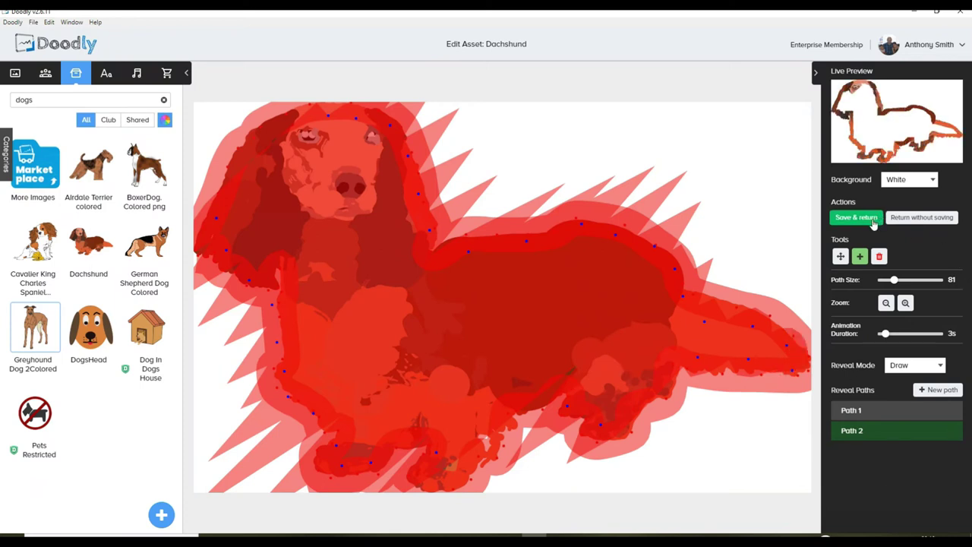
# Save the Dachshund's reveal paths, return to the scene and open the Boxer image for path editing.
pyautogui.click(871, 219)
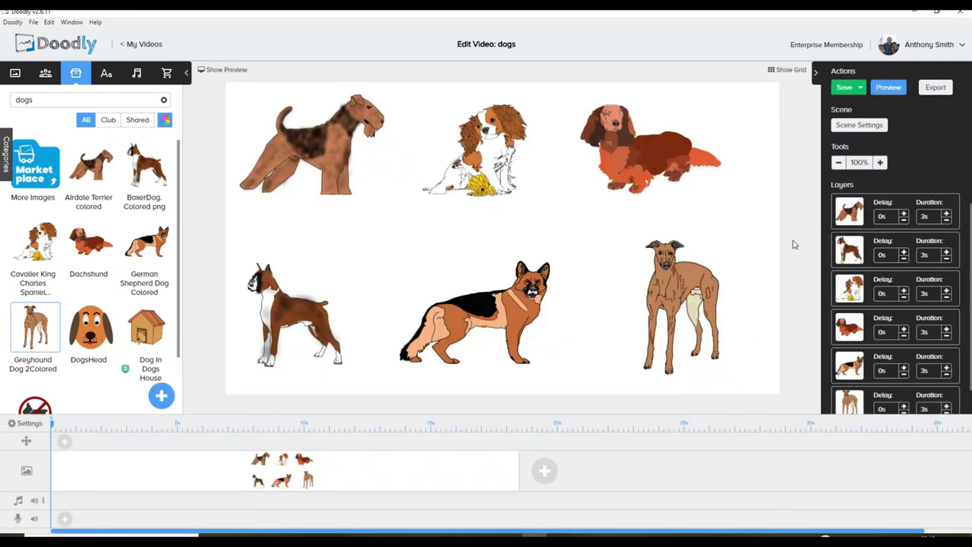
pyautogui.click(291, 311)
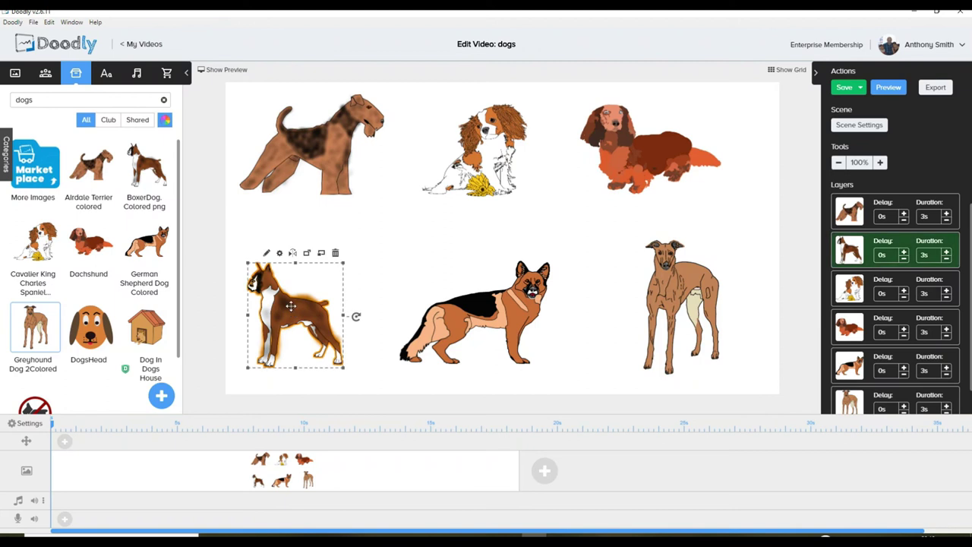
pyautogui.click(265, 255)
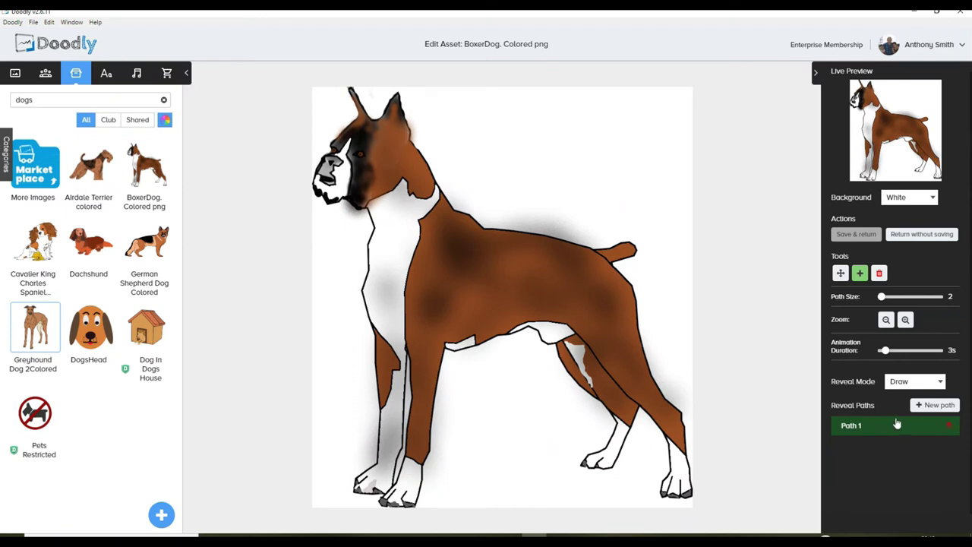
pyautogui.click(939, 406)
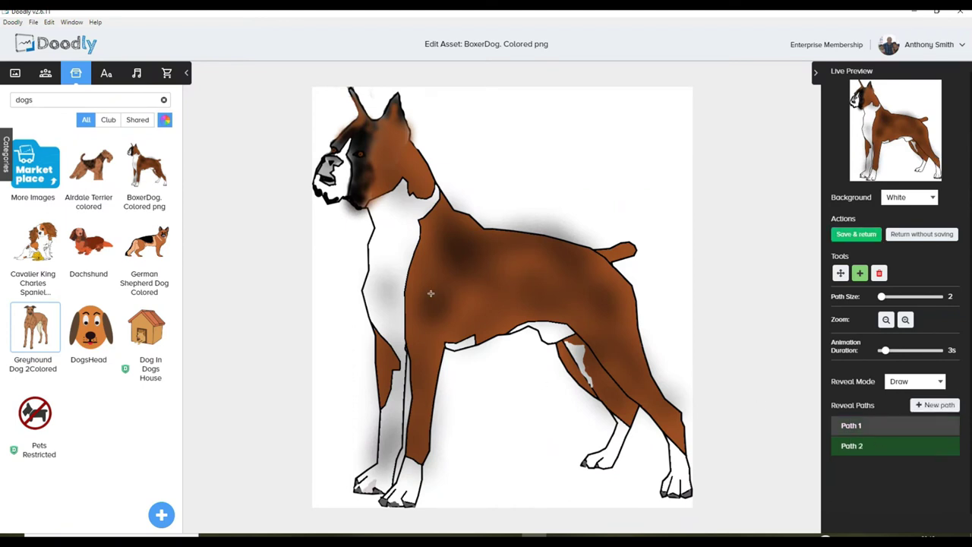
pyautogui.click(948, 446)
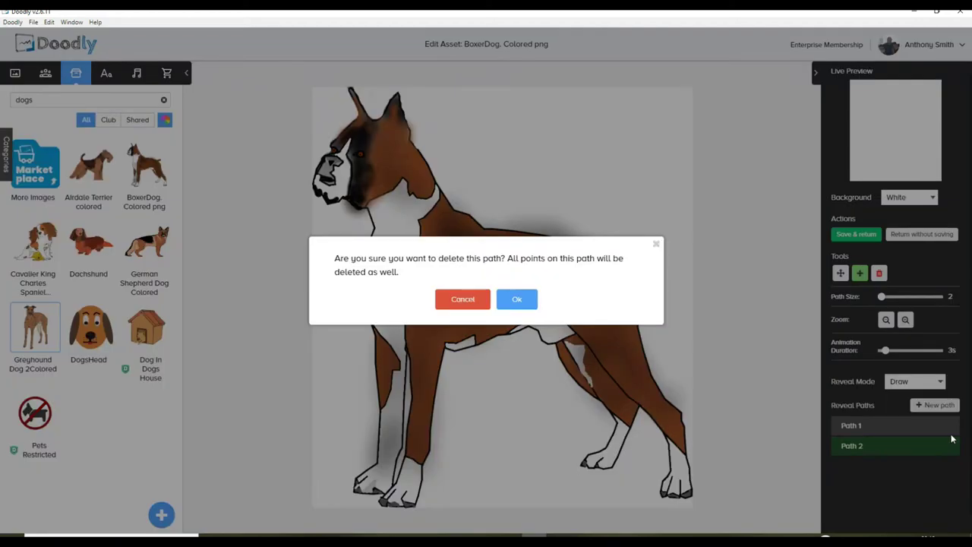
pyautogui.click(519, 300)
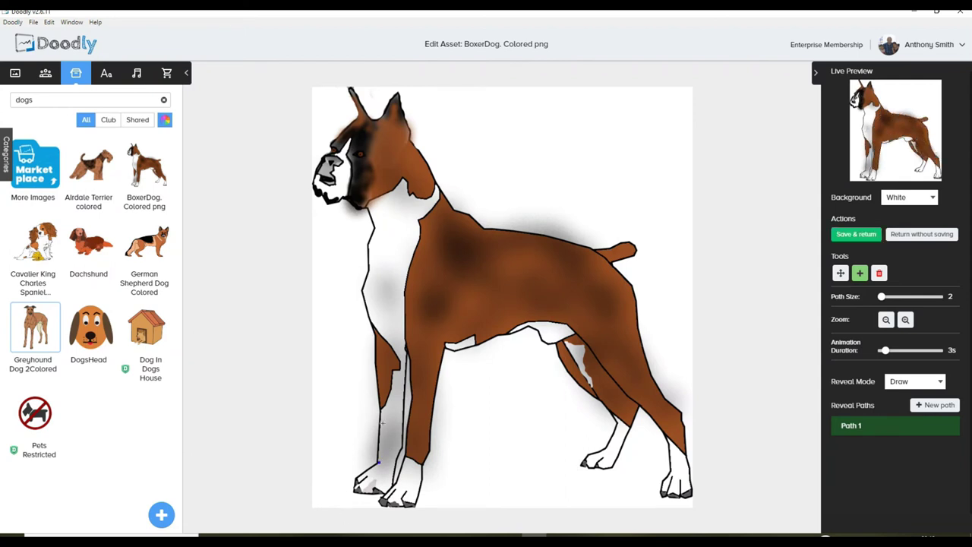
# Trace Path 1 from the Boxer's far front leg up the chest and throat, around the muzzle and up to the far ear.
pyautogui.click(372, 366)
pyautogui.click(374, 330)
pyautogui.click(362, 296)
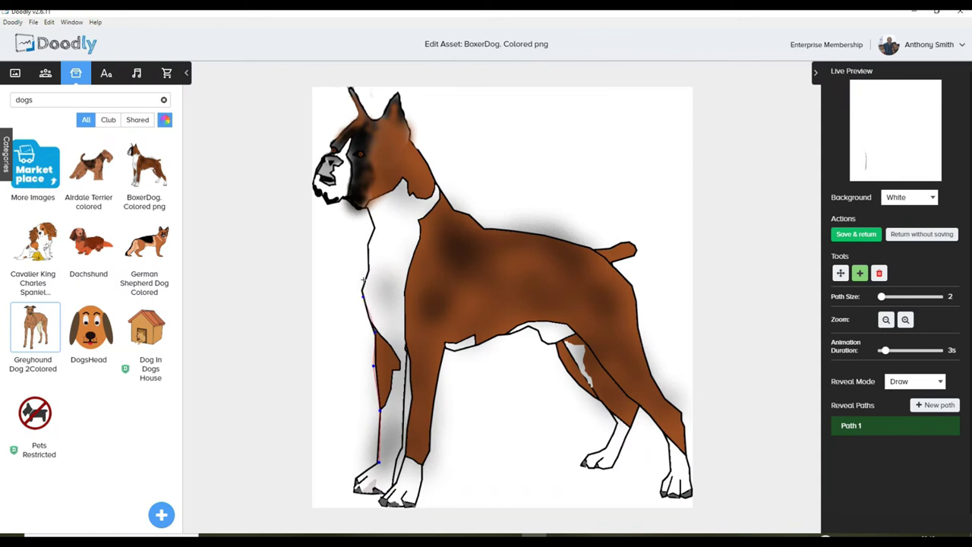
pyautogui.click(368, 240)
pyautogui.click(377, 230)
pyautogui.click(370, 206)
pyautogui.click(357, 208)
pyautogui.click(315, 190)
pyautogui.click(320, 158)
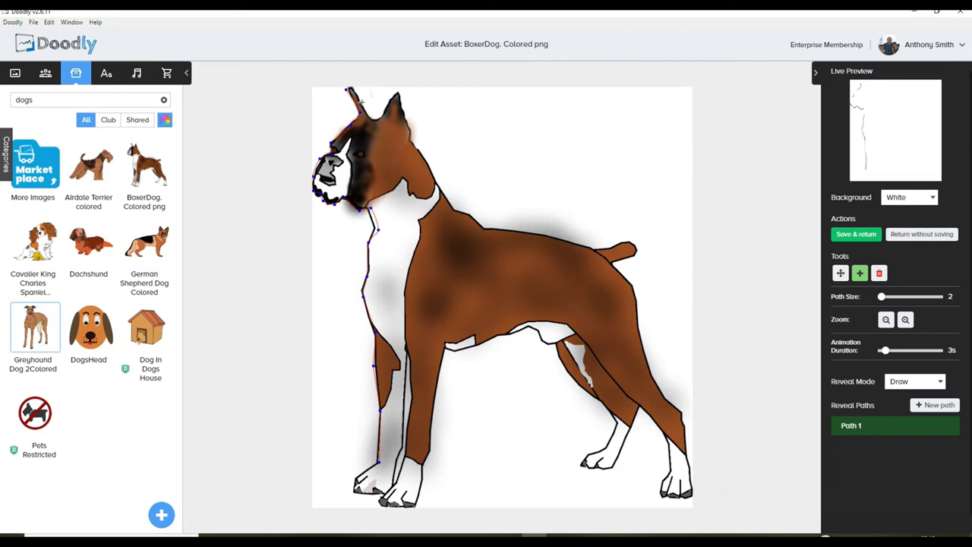
# Continue Path 1 over the near ear, down the neck, along the back, around the tail and down the Boxer's rump.
pyautogui.click(407, 123)
pyautogui.click(441, 194)
pyautogui.click(463, 214)
pyautogui.click(485, 229)
pyautogui.click(598, 251)
pyautogui.click(630, 288)
pyautogui.click(639, 321)
pyautogui.click(648, 362)
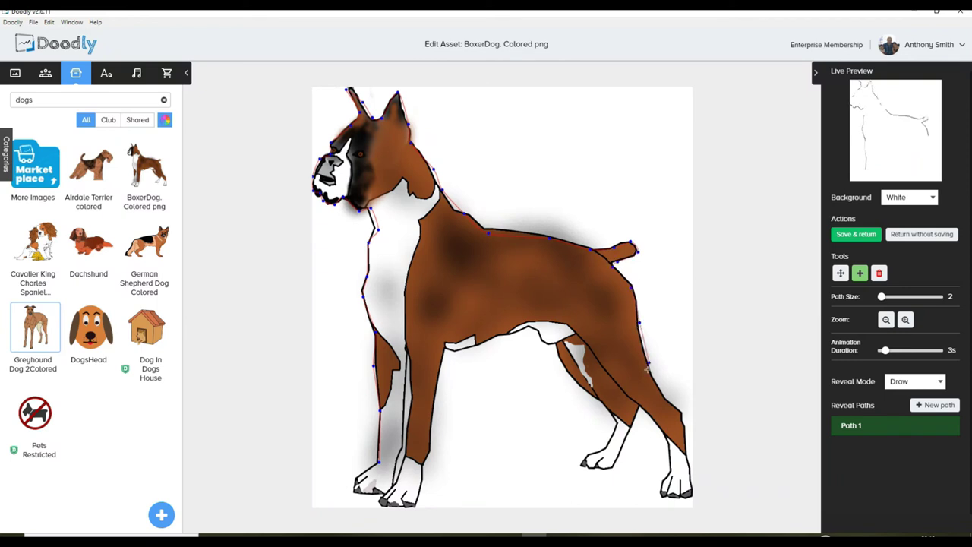
# Continue Path 1 around both of the Boxer's hind legs and paws and forward along the belly.
pyautogui.click(686, 427)
pyautogui.click(686, 453)
pyautogui.click(674, 500)
pyautogui.click(623, 449)
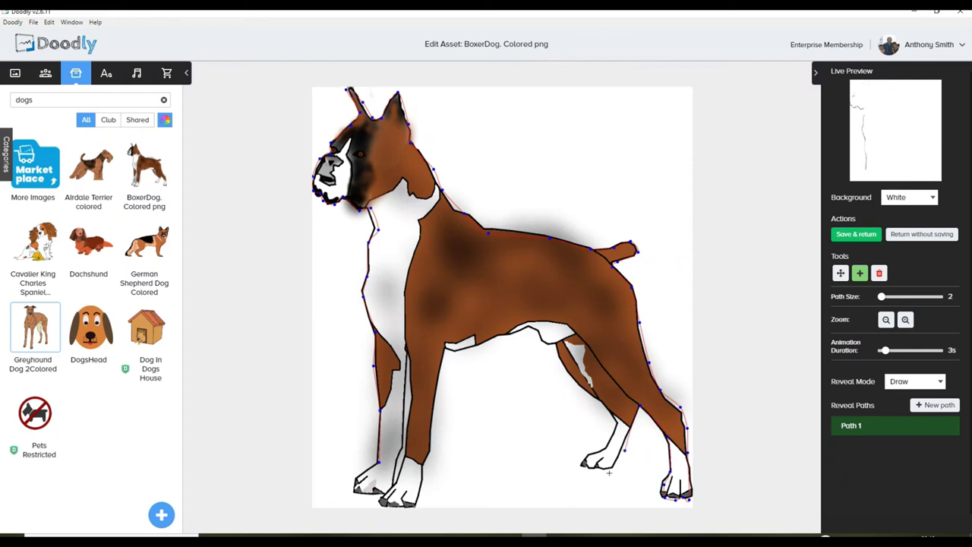
pyautogui.click(583, 461)
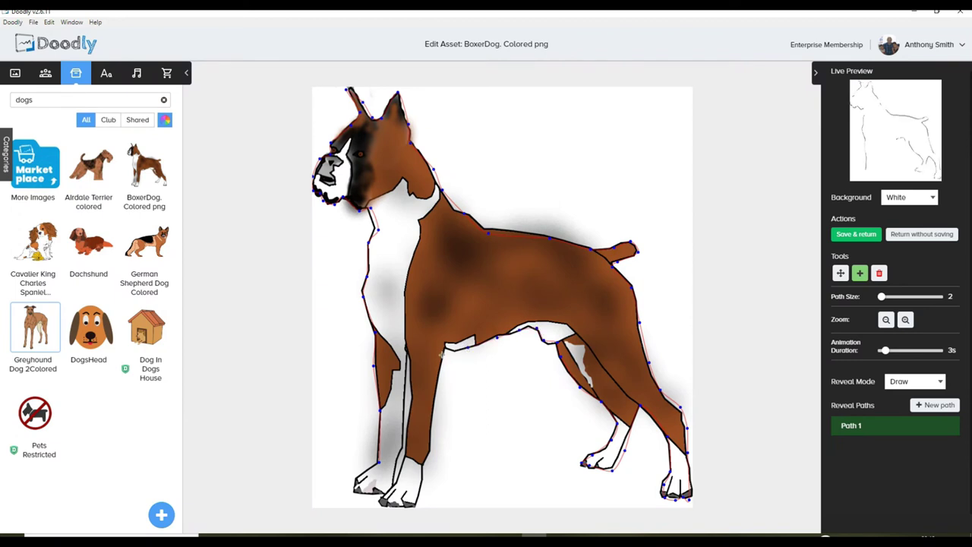
# Finish Path 1 down the near front leg and around both front paws, and set its path size to 58.
pyautogui.click(434, 401)
pyautogui.click(431, 451)
pyautogui.click(425, 472)
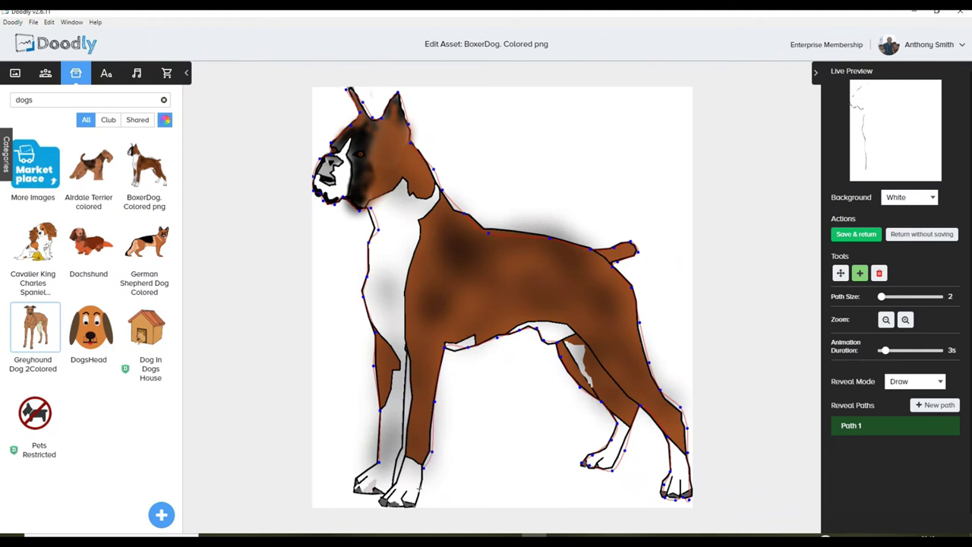
pyautogui.click(416, 503)
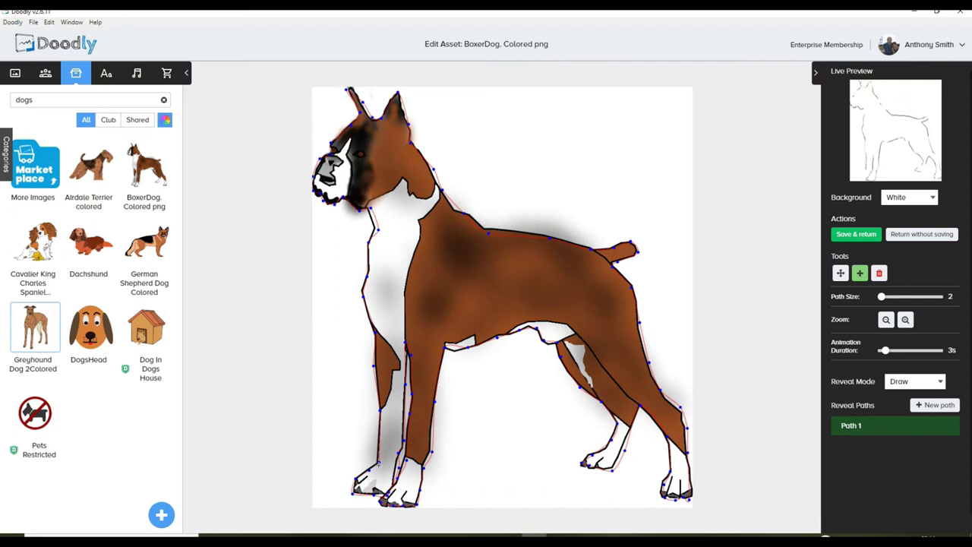
pyautogui.press('Escape')
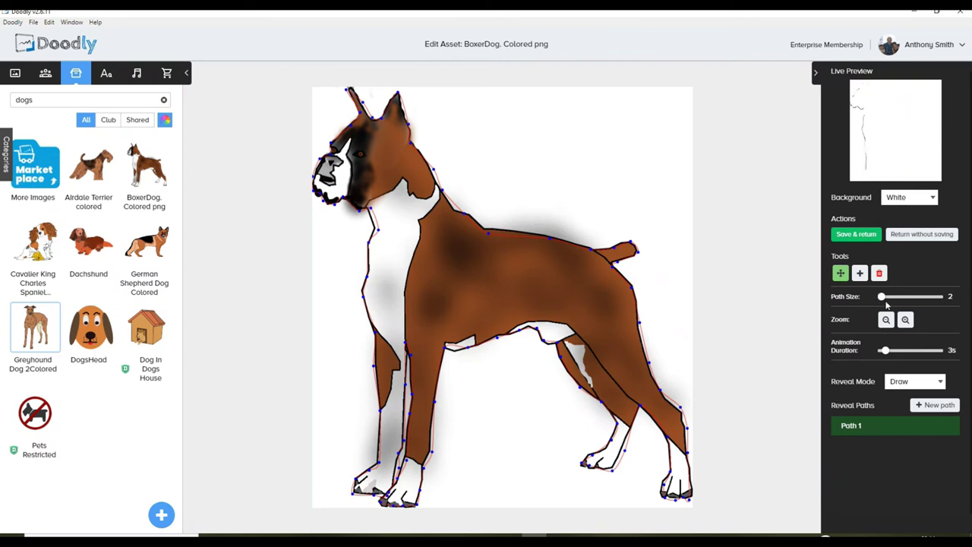
pyautogui.moveTo(883, 300); pyautogui.dragTo(896, 299)
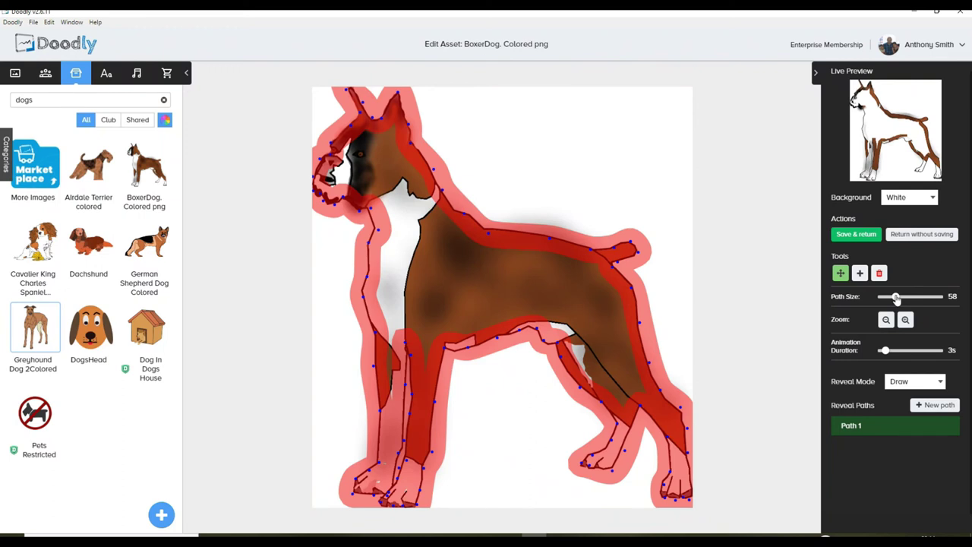
# Add a second path and run it over the Boxer's muzzle, dark face and jaw to the side of the neck.
pyautogui.click(925, 407)
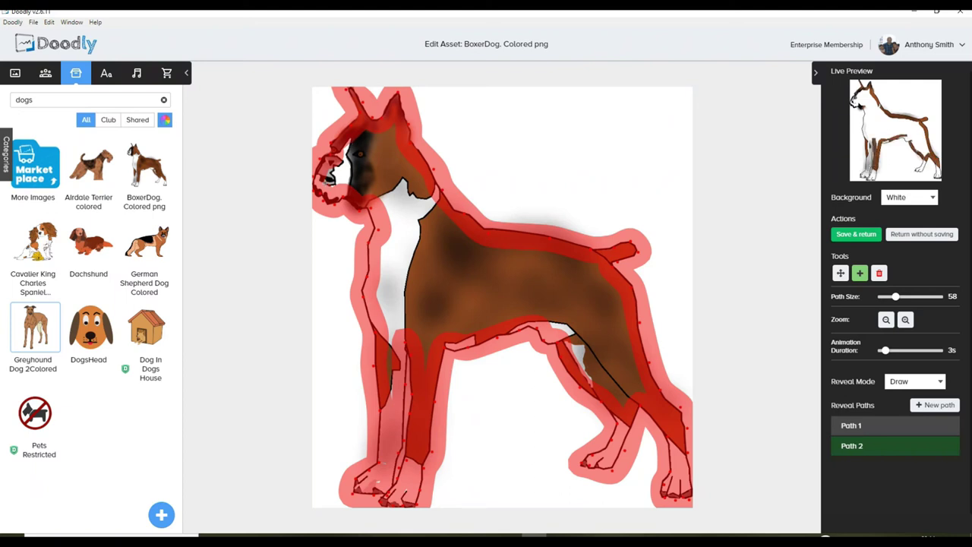
pyautogui.click(354, 139)
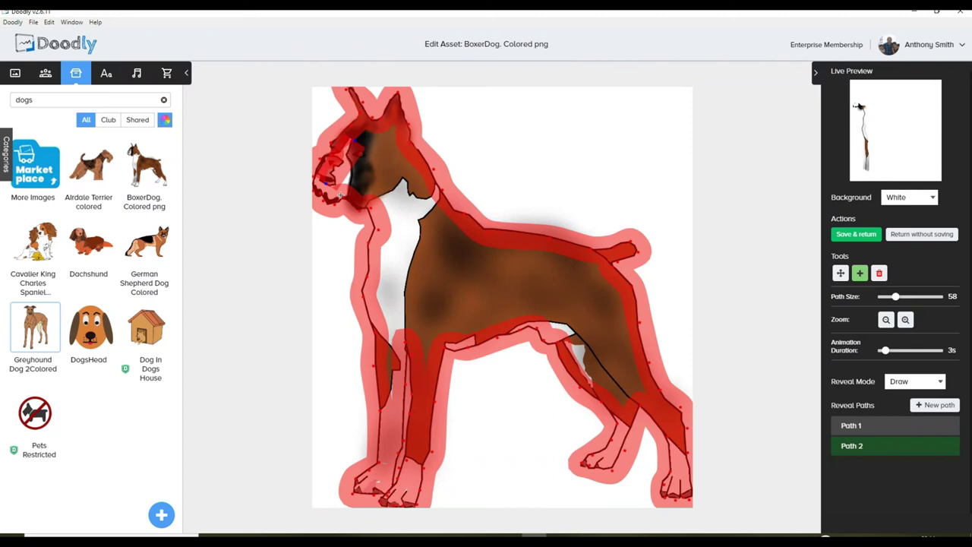
pyautogui.click(353, 174)
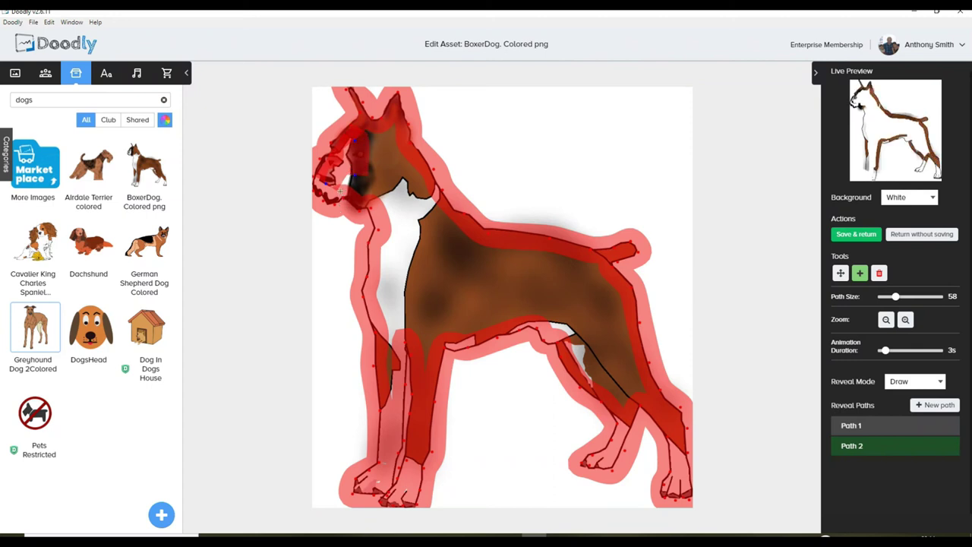
pyautogui.click(344, 192)
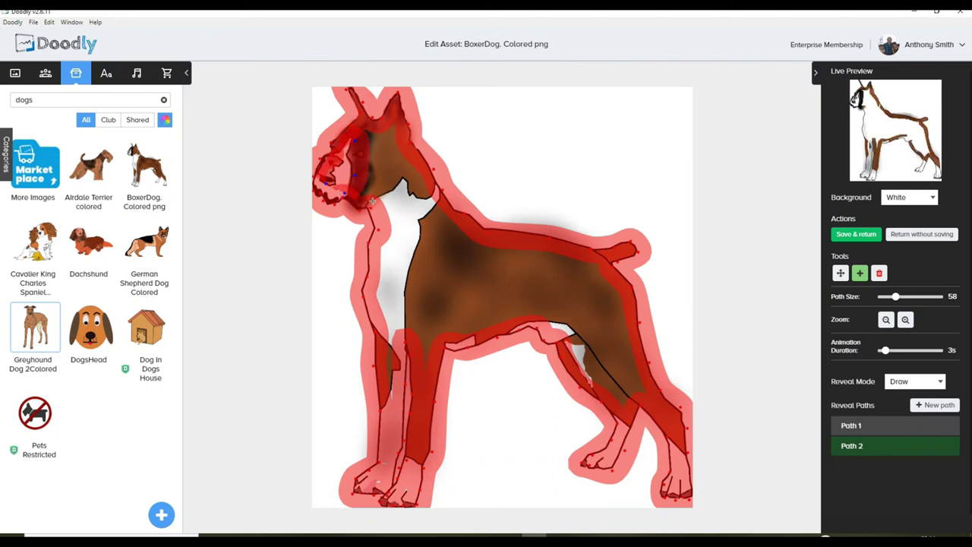
pyautogui.click(420, 176)
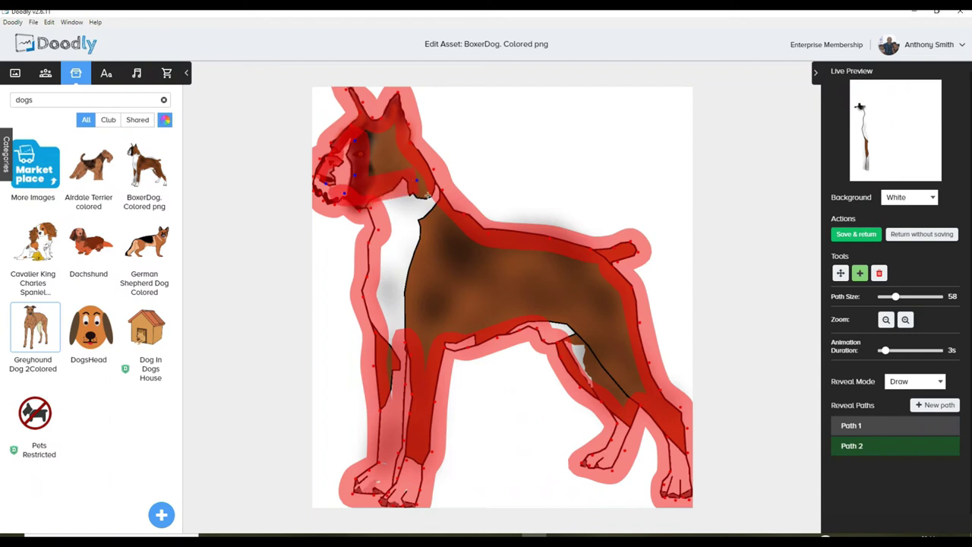
# Zigzag Path 2 across the Boxer's throat and white chest, down to the top of the front legs.
pyautogui.click(370, 221)
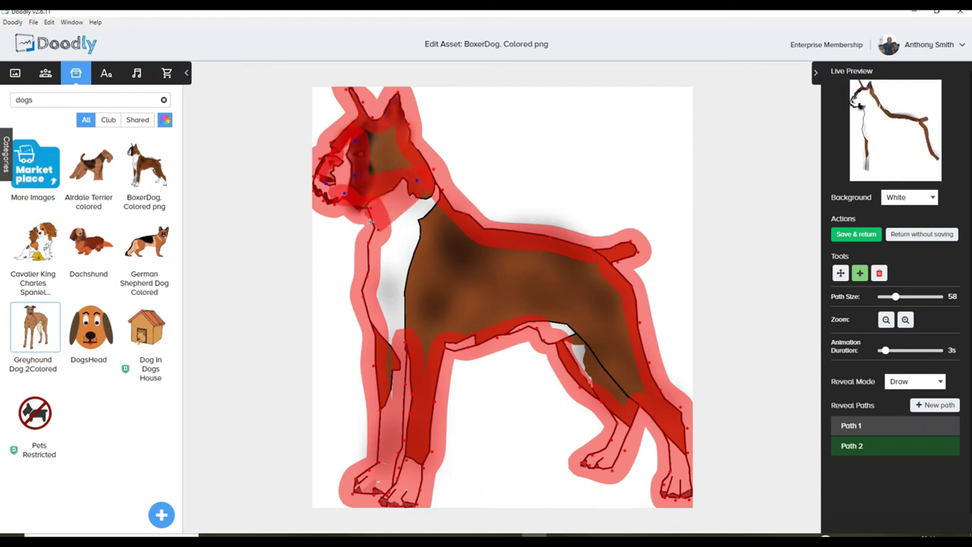
pyautogui.click(445, 192)
pyautogui.click(376, 252)
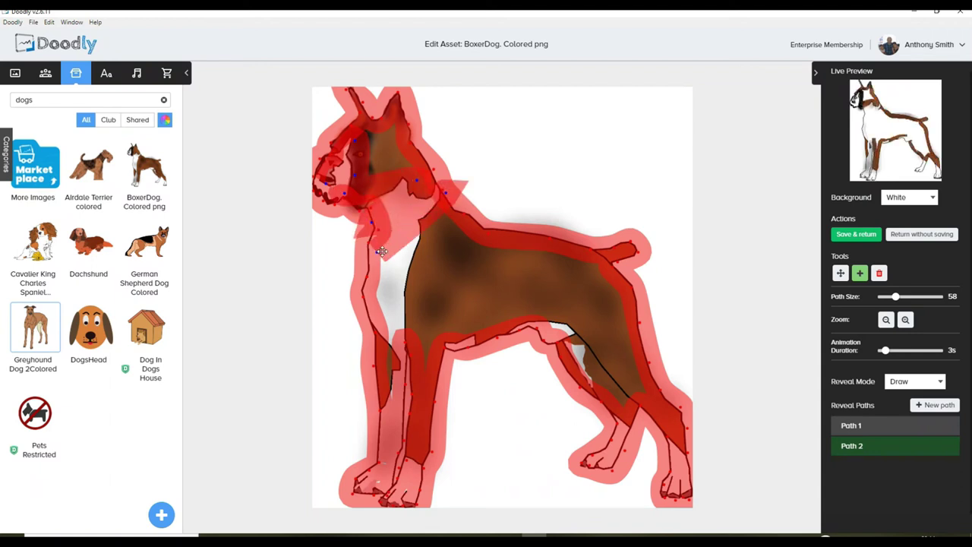
pyautogui.click(416, 254)
pyautogui.click(426, 229)
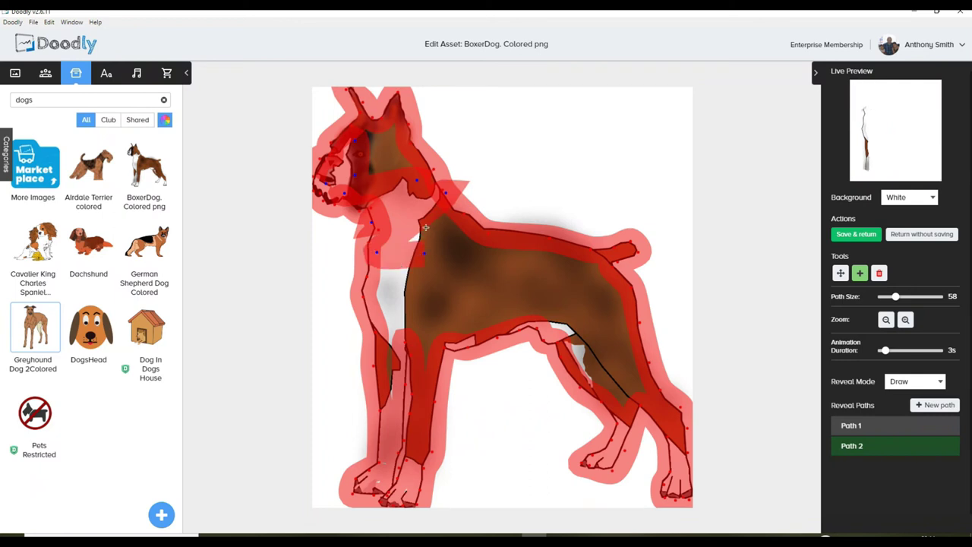
pyautogui.click(377, 275)
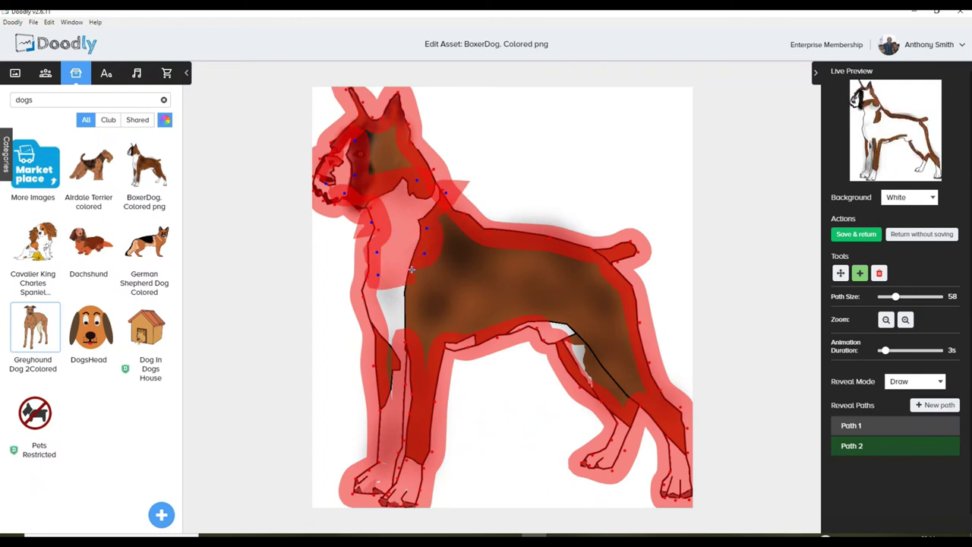
pyautogui.click(376, 301)
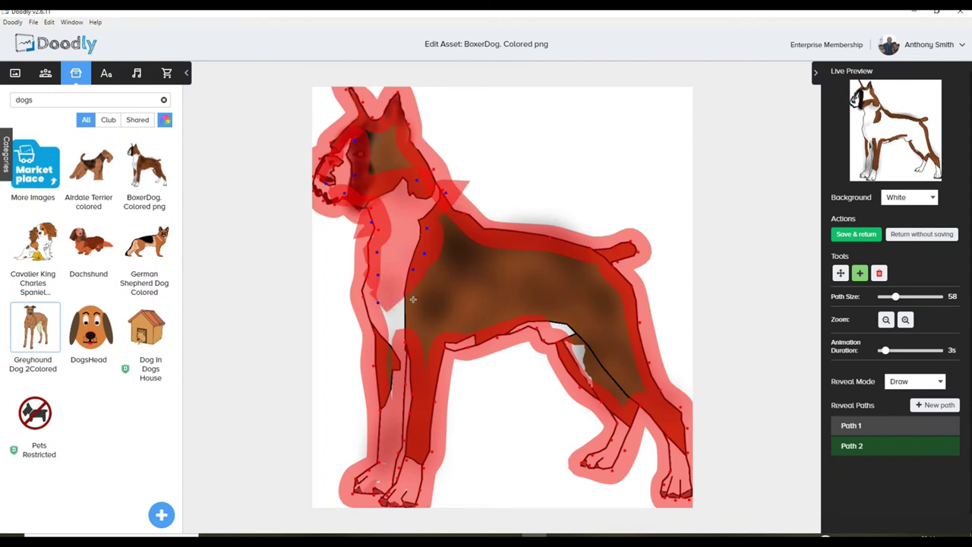
pyautogui.click(384, 332)
pyautogui.click(404, 334)
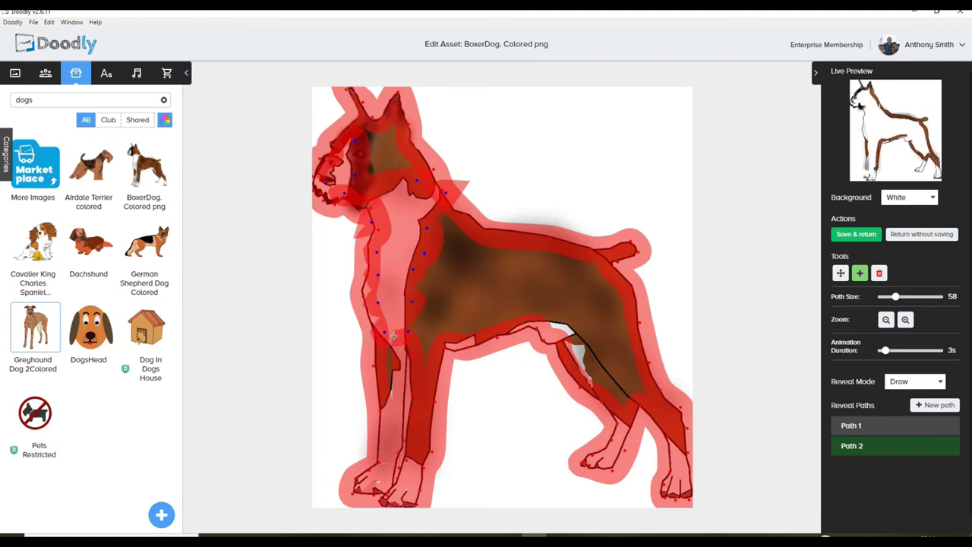
# Add a third path and zigzag it up and down over the brown side of the Boxer's head, from the face to the neck.
pyautogui.click(949, 405)
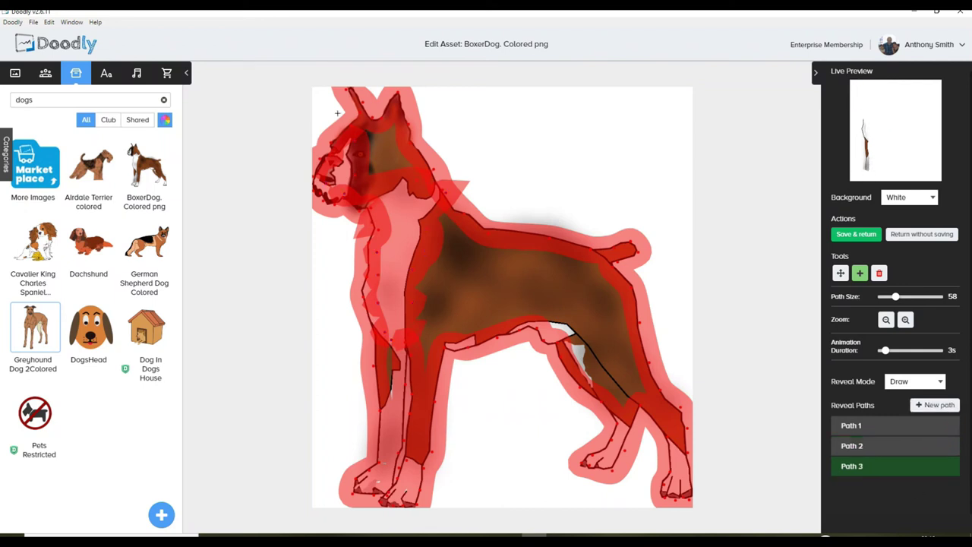
pyautogui.click(371, 181)
pyautogui.click(369, 122)
pyautogui.click(393, 177)
pyautogui.click(396, 118)
pyautogui.click(415, 177)
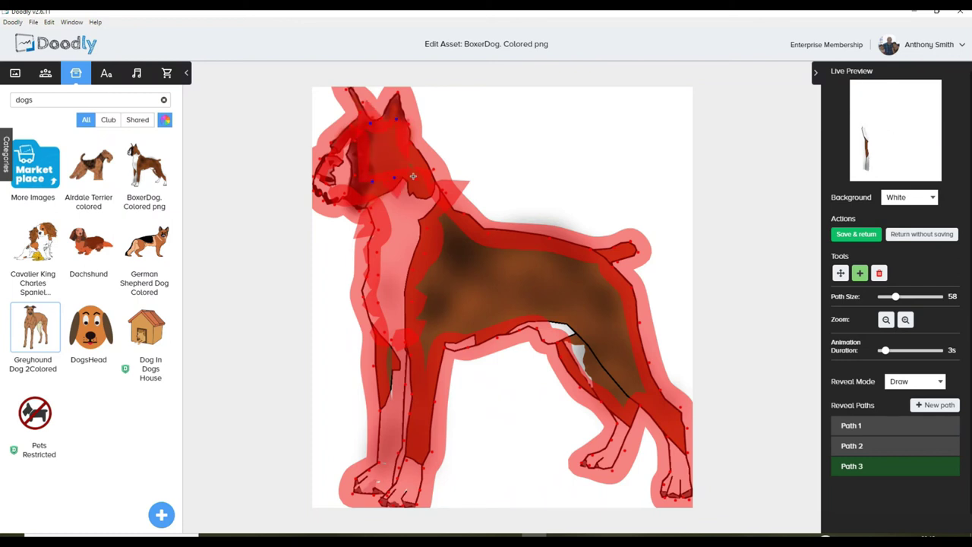
# Zigzag Path 3 from the Boxer's neck over the front legs and shoulder to the front half of the back.
pyautogui.click(391, 403)
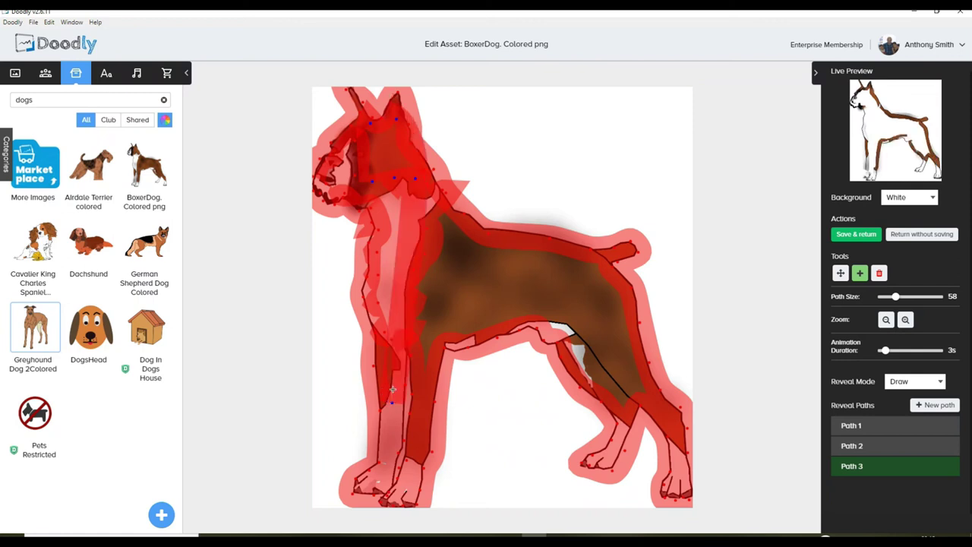
pyautogui.click(451, 207)
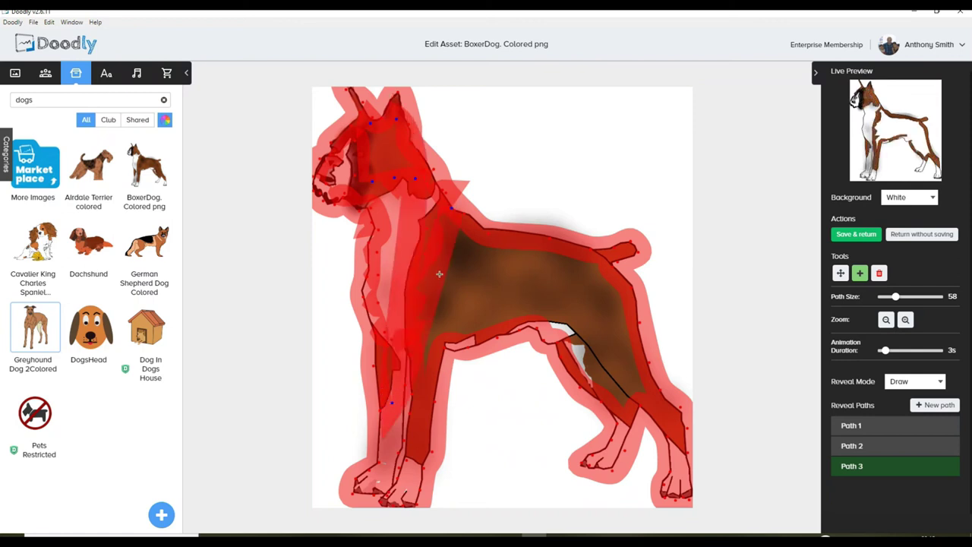
pyautogui.click(429, 381)
pyautogui.click(485, 233)
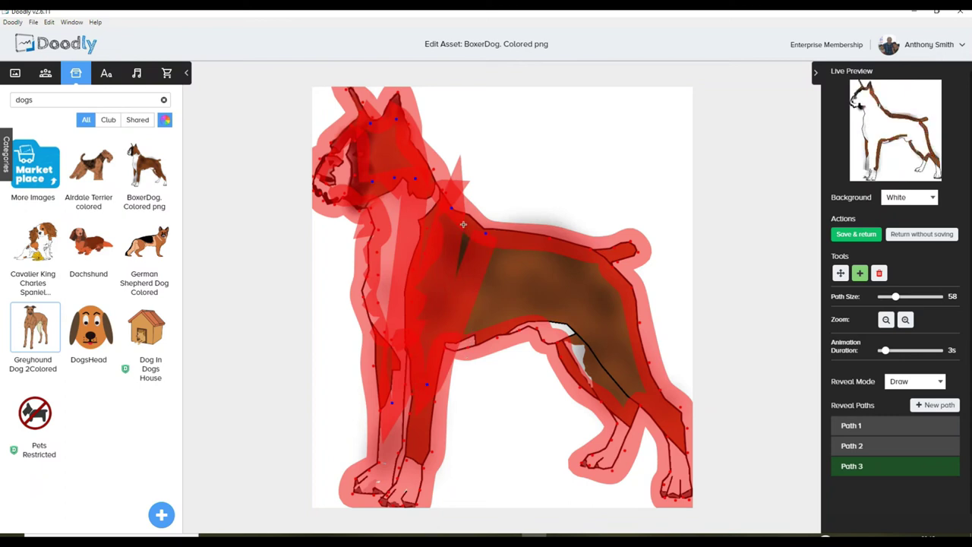
pyautogui.click(464, 225)
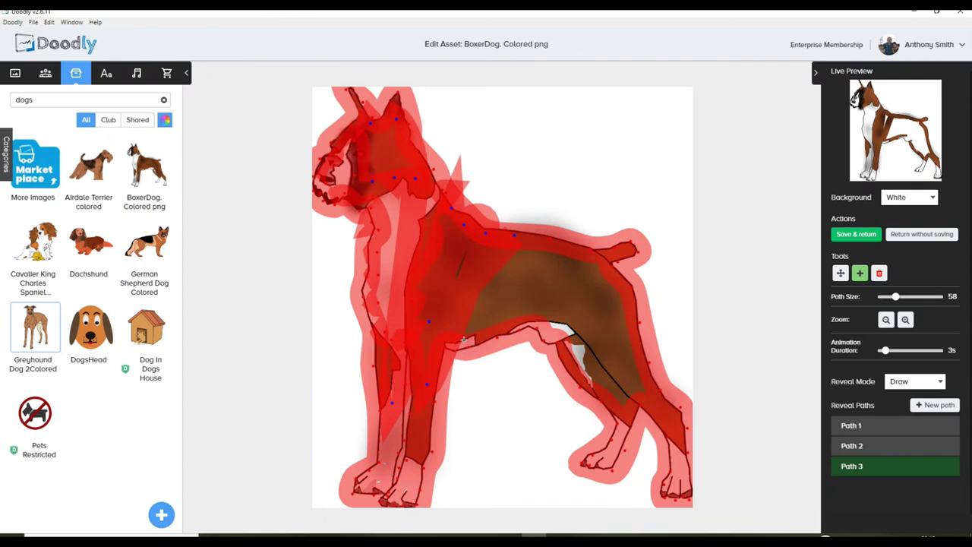
pyautogui.click(534, 244)
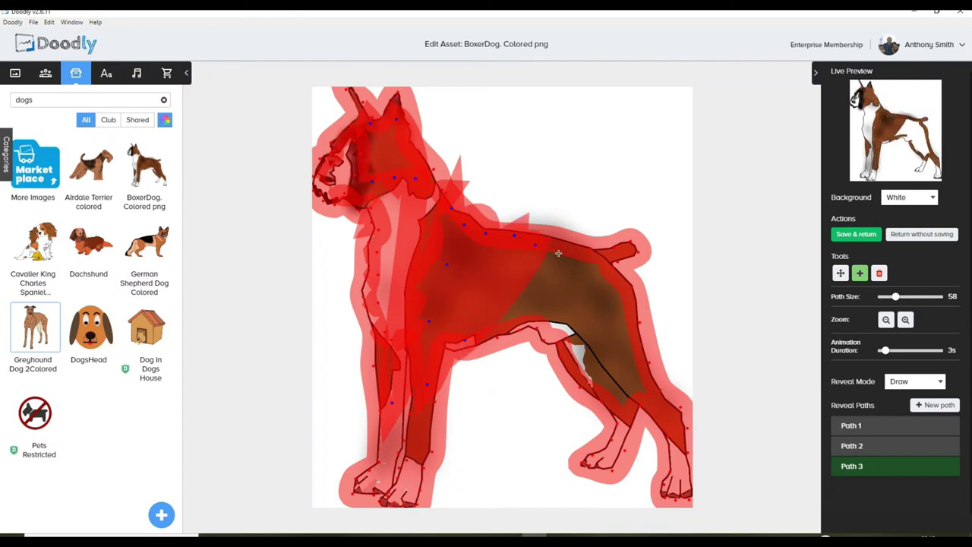
# Zigzag Path 3 between the Boxer's belly and back across the rear half of the body, up to the tail.
pyautogui.click(491, 348)
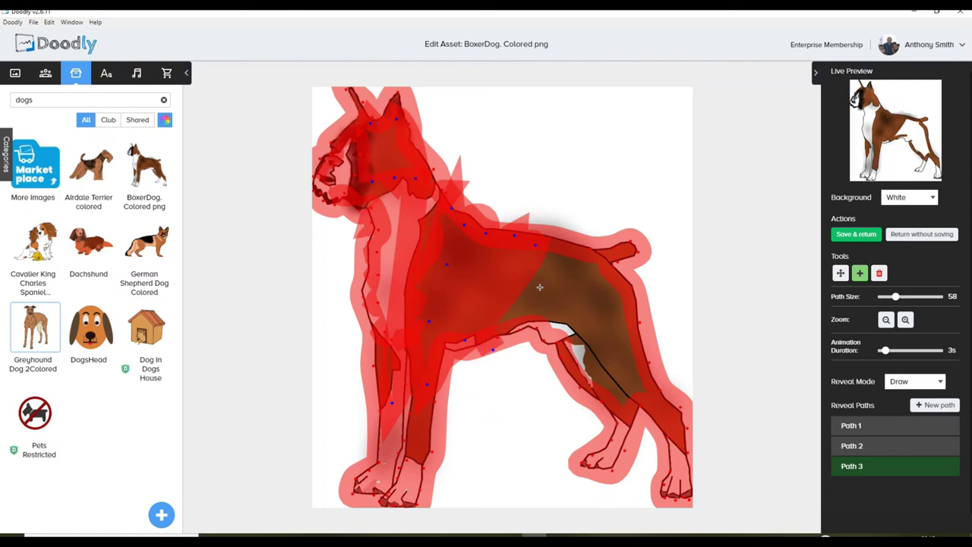
pyautogui.click(557, 246)
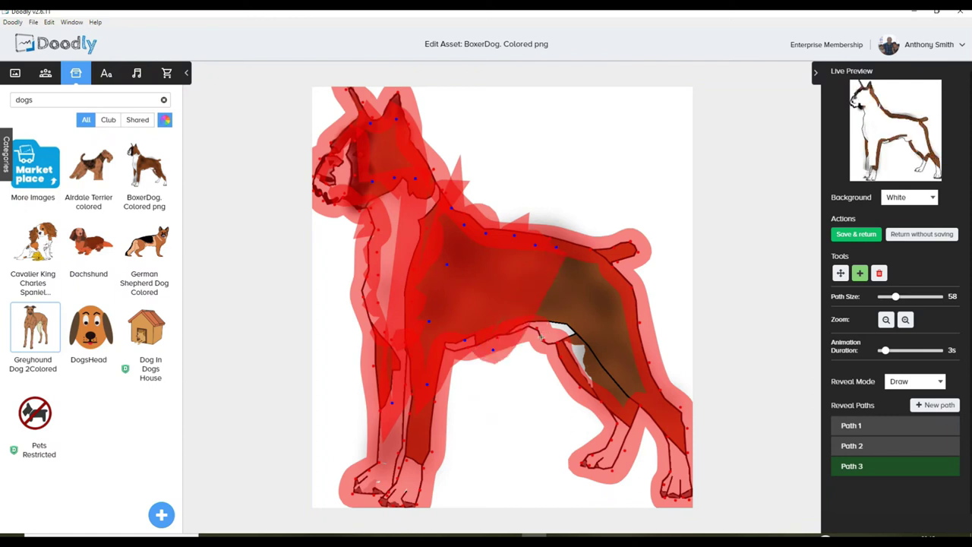
pyautogui.click(566, 329)
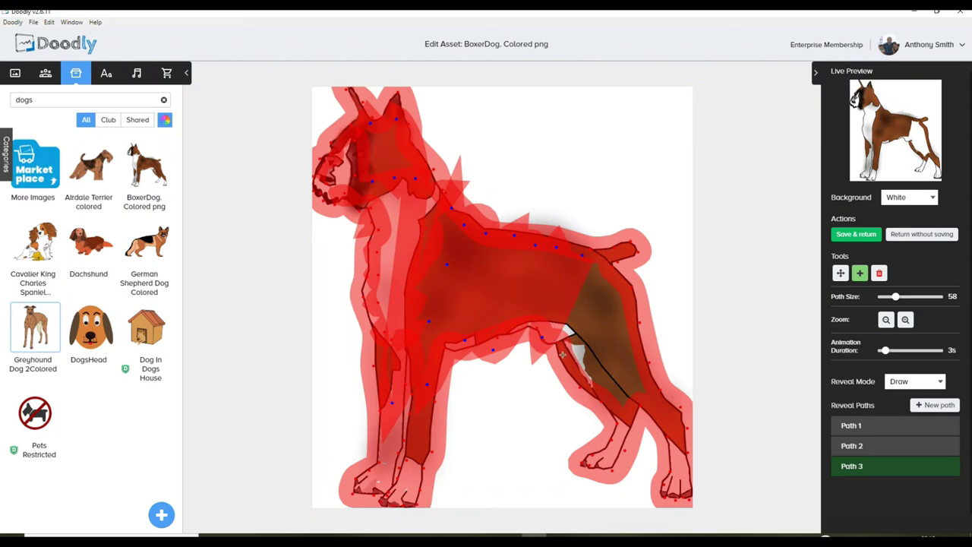
pyautogui.click(562, 353)
pyautogui.click(626, 241)
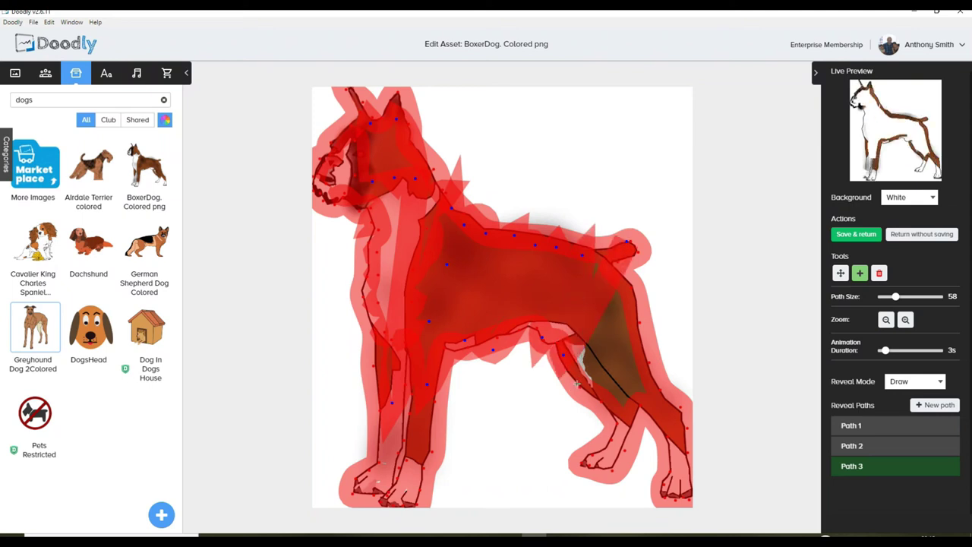
# Zigzag Path 3 over the Boxer's hindquarters and thigh, from the base of the tail to the upper hind legs.
pyautogui.click(595, 251)
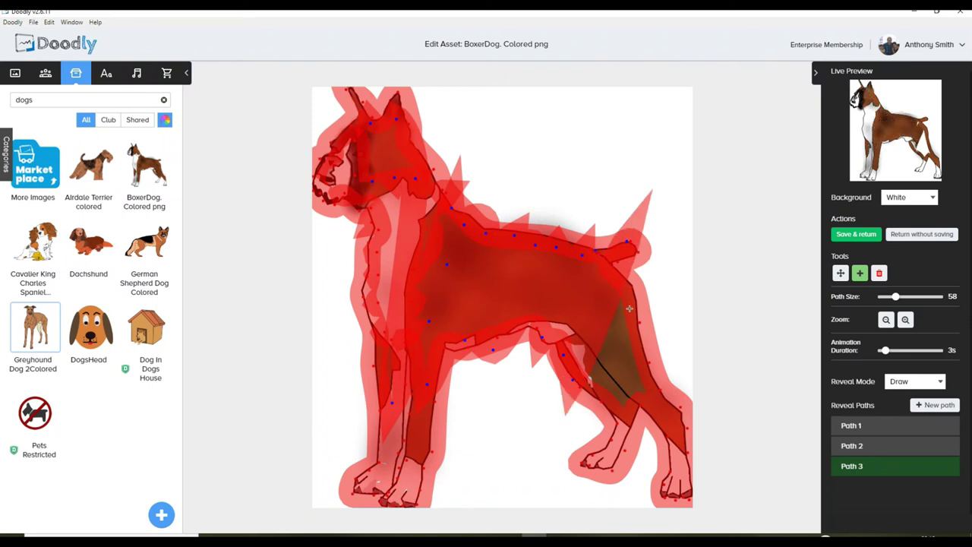
pyautogui.click(604, 393)
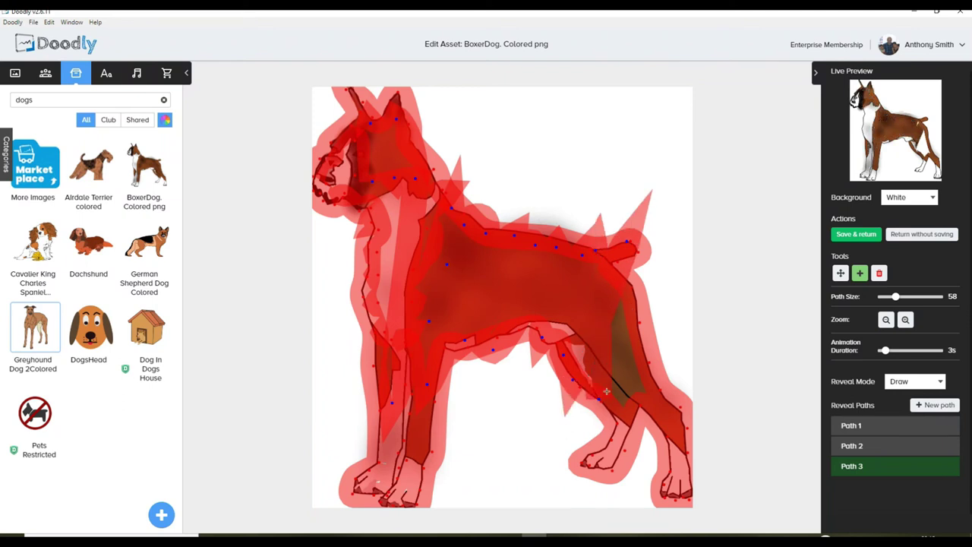
pyautogui.click(626, 292)
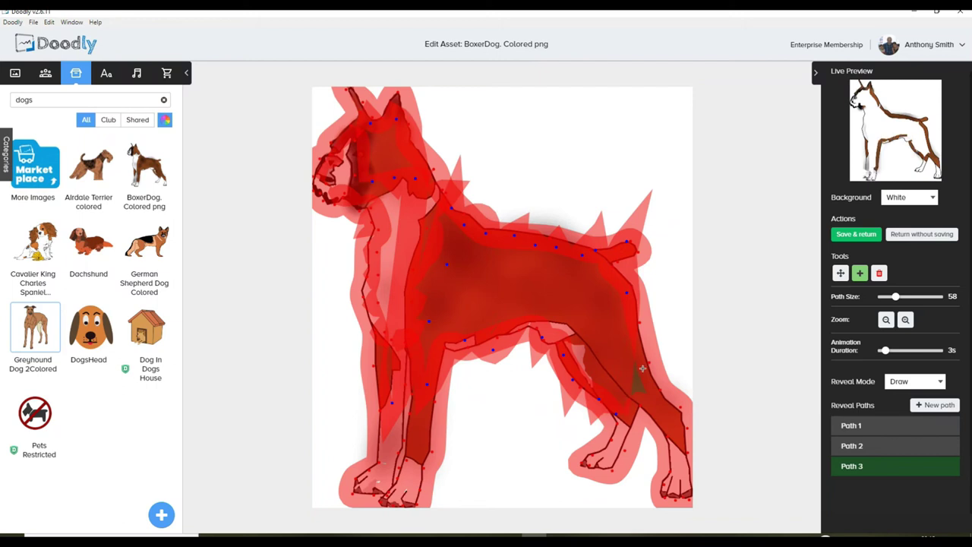
pyautogui.click(642, 368)
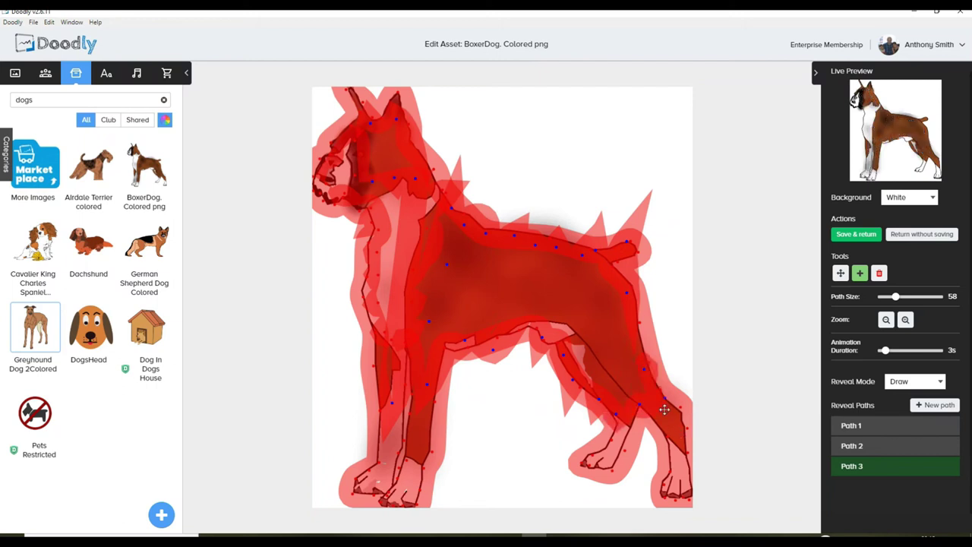
# Run Path 3 down the Boxer's near hind leg and around its paw, then over the far hind leg and paw.
pyautogui.click(683, 451)
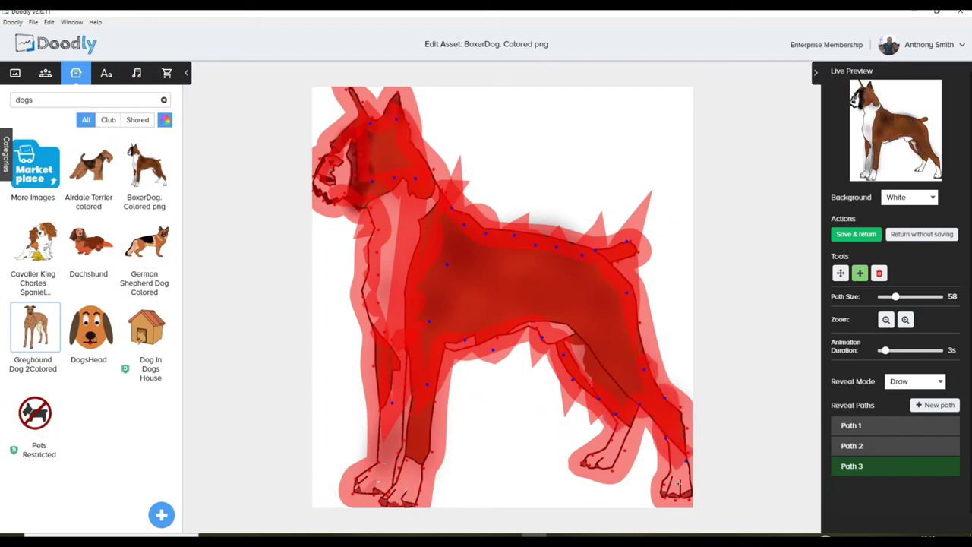
pyautogui.click(678, 486)
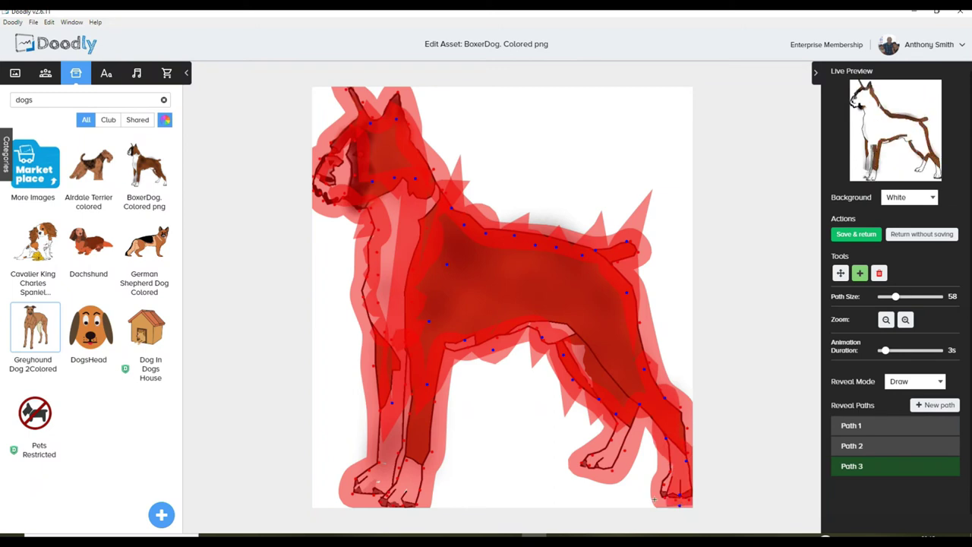
pyautogui.click(655, 500)
pyautogui.click(658, 466)
pyautogui.click(663, 453)
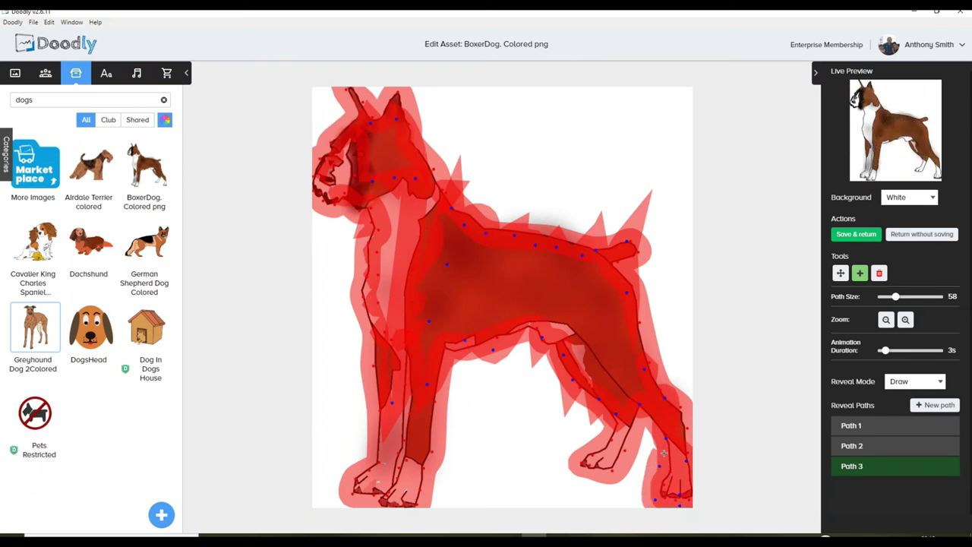
pyautogui.click(638, 418)
pyautogui.click(622, 454)
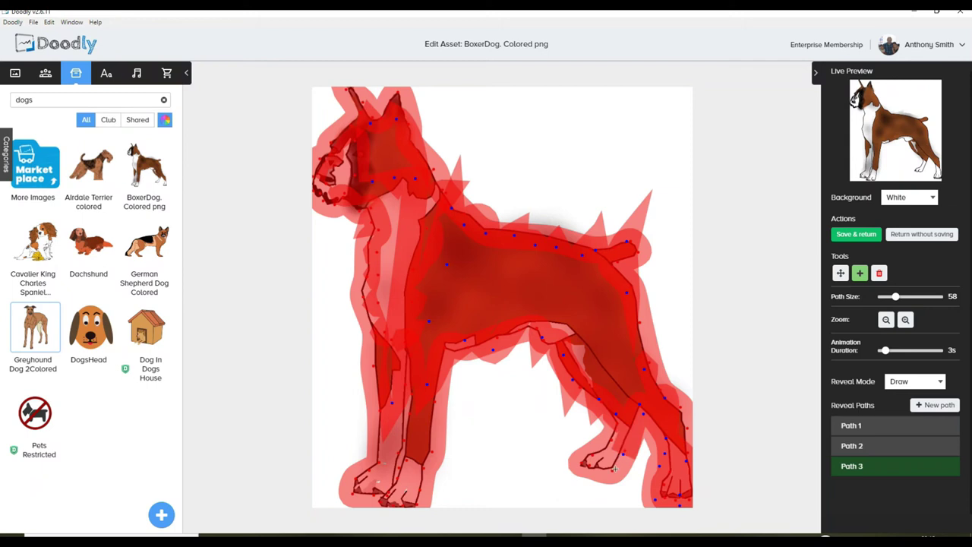
pyautogui.click(607, 475)
pyautogui.click(572, 467)
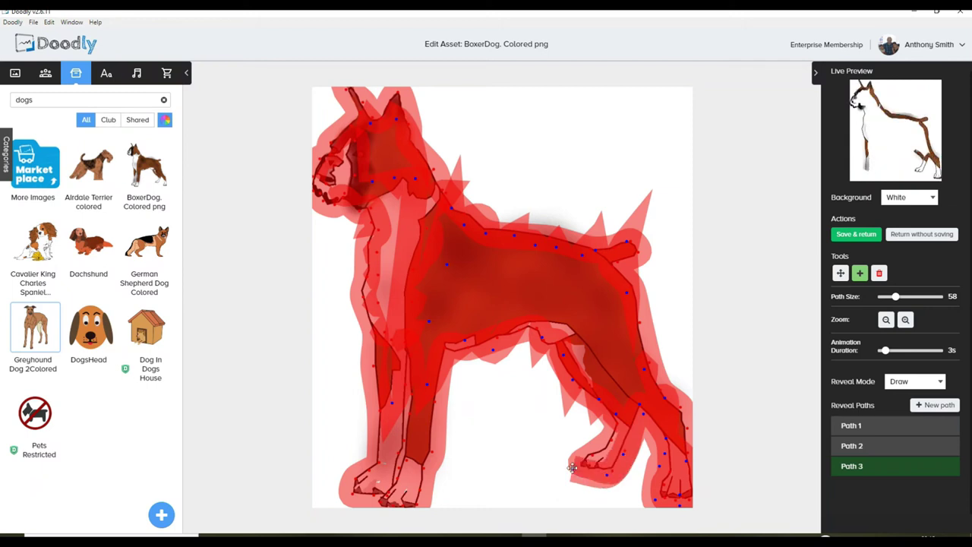
pyautogui.click(613, 419)
pyautogui.click(602, 462)
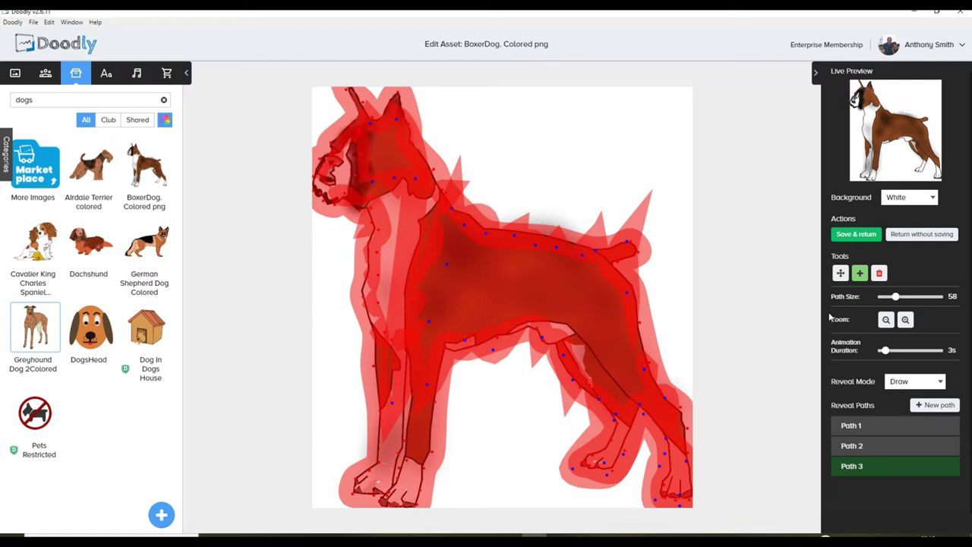
# Save the Boxer's reveal paths and open the German Shepherd image for path editing.
pyautogui.click(864, 235)
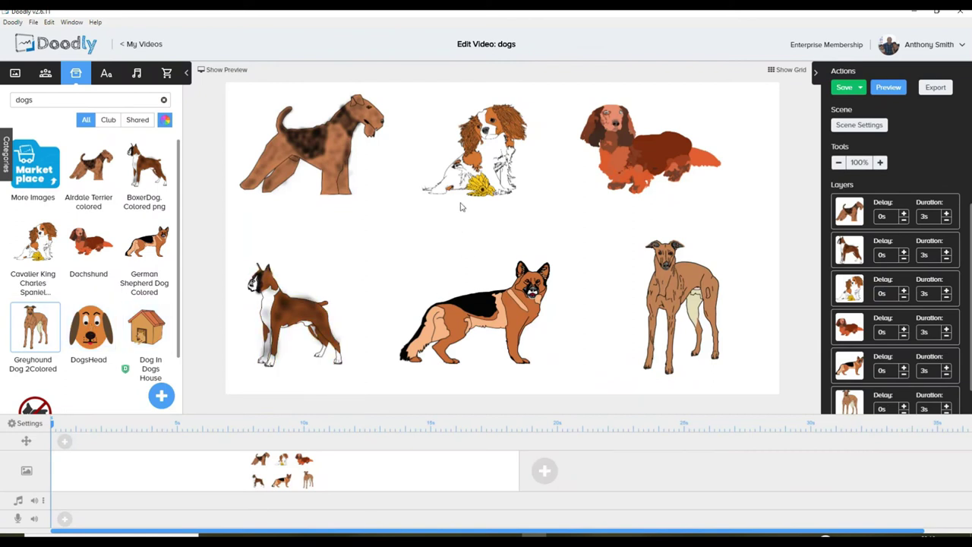
pyautogui.click(494, 324)
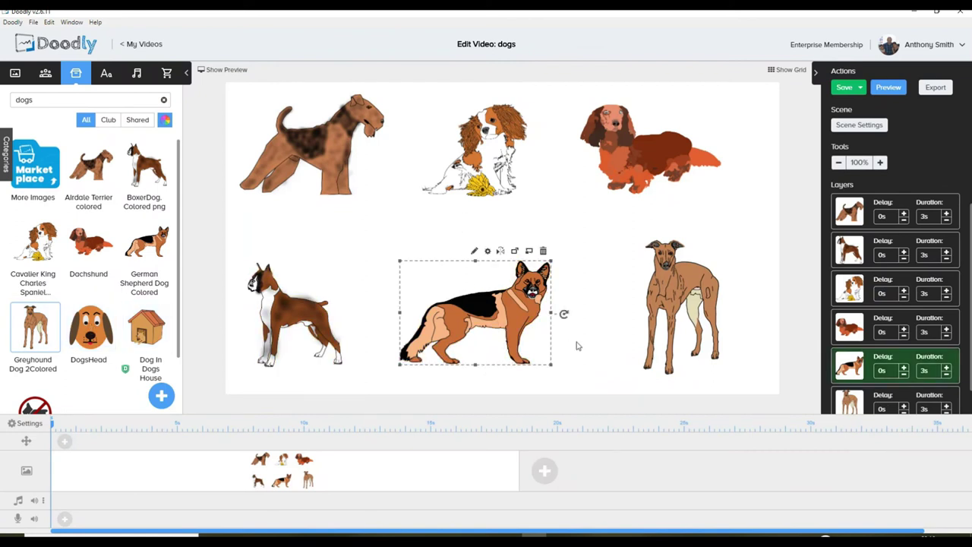
pyautogui.click(473, 250)
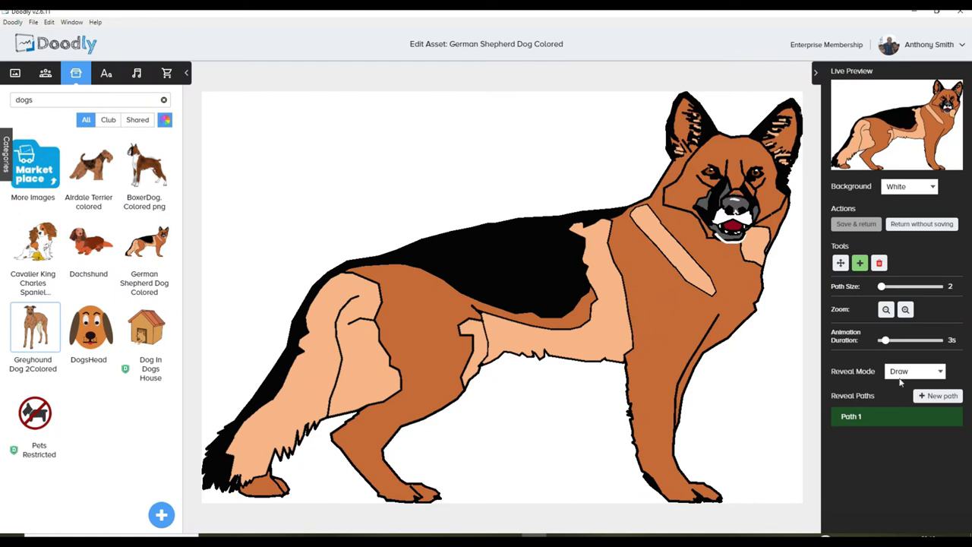
# Start Path 1 at the German Shepherd's front paw and trace up the back of the front leg and along the belly.
pyautogui.click(719, 501)
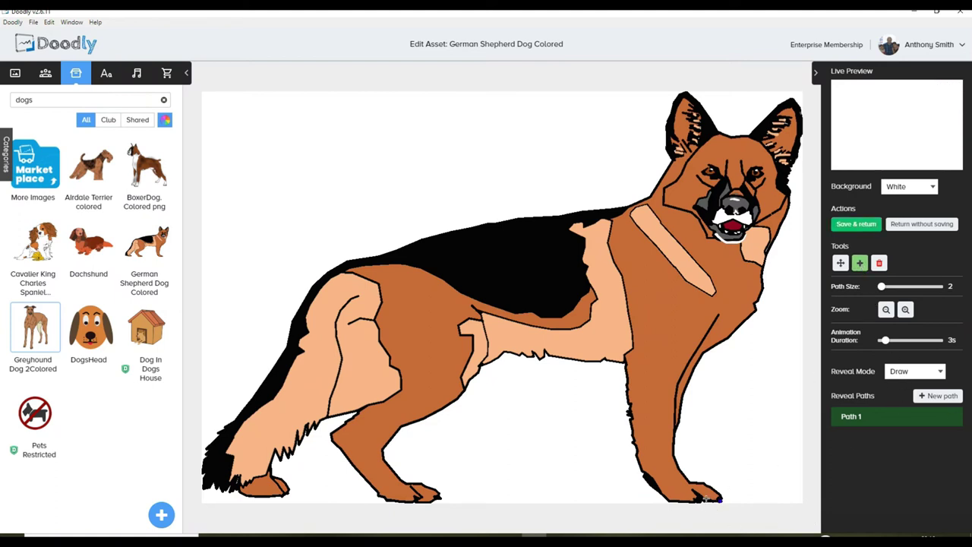
pyautogui.click(697, 500)
pyautogui.click(662, 498)
pyautogui.click(641, 468)
pyautogui.click(631, 425)
pyautogui.click(628, 399)
pyautogui.click(628, 380)
pyautogui.click(539, 356)
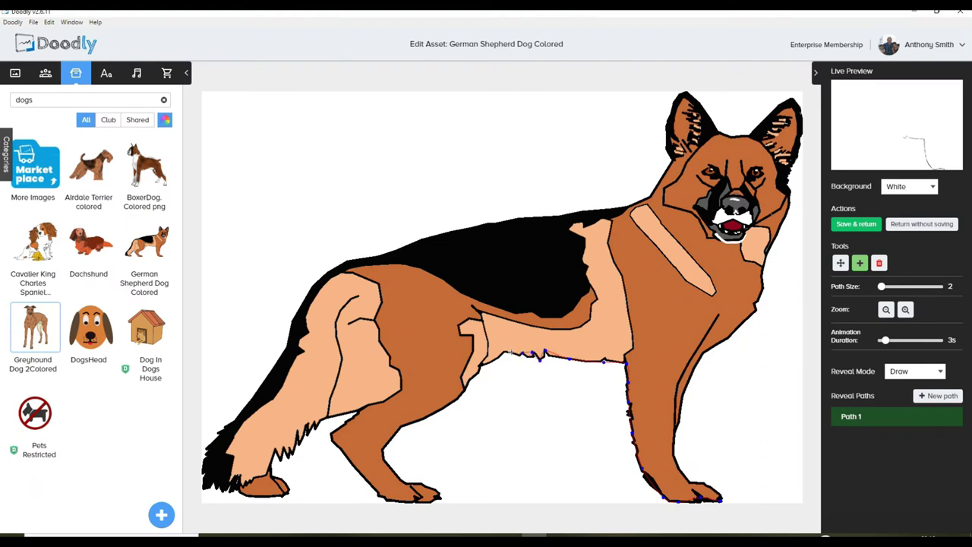
# Continue Path 1 from the rear belly down the hind leg and around the hind paws and the bushy tail.
pyautogui.click(498, 354)
pyautogui.click(483, 363)
pyautogui.click(471, 380)
pyautogui.click(386, 449)
pyautogui.click(385, 459)
pyautogui.click(391, 471)
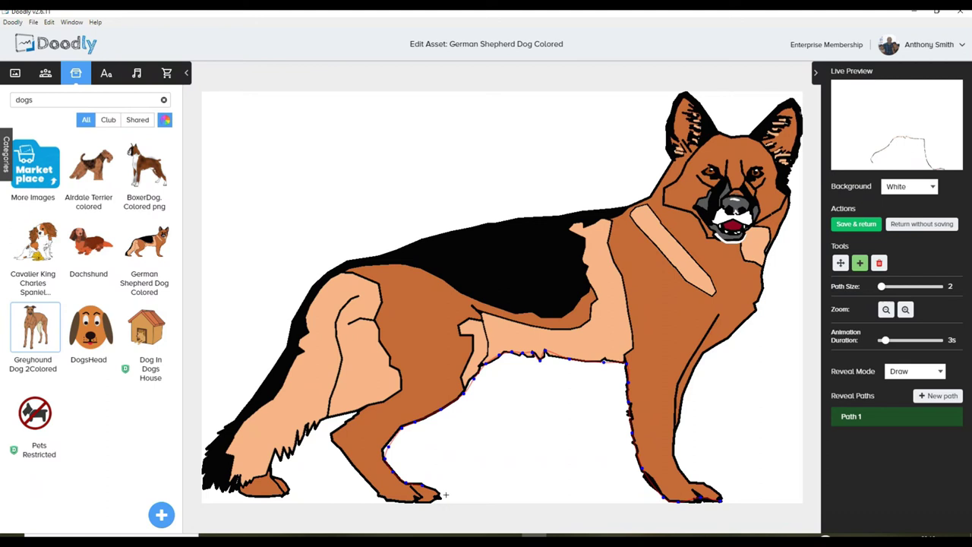
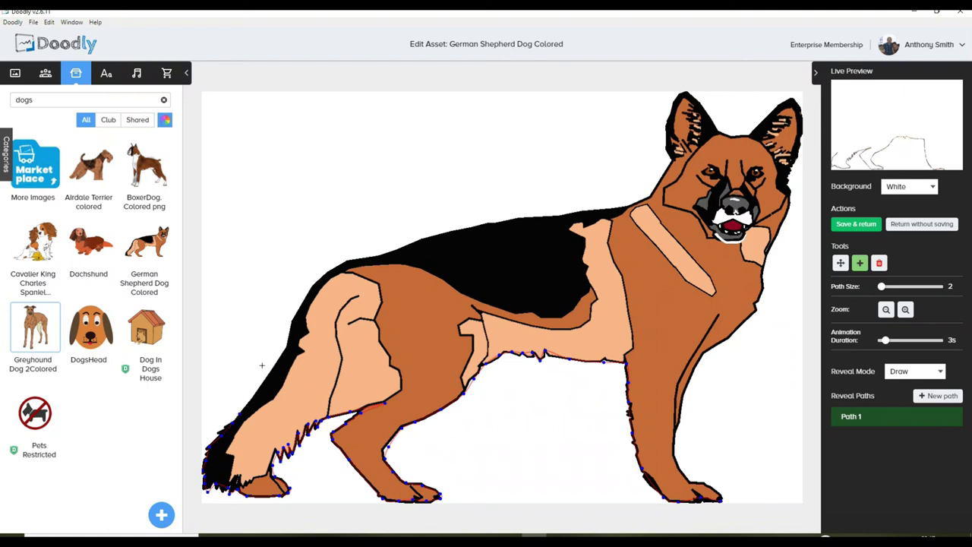
# Finish Path 1 along the back, around the ears and head and down the chest and front leg, and set its path size to 50.
pyautogui.moveTo(272, 368)
pyautogui.mouseDown()
pyautogui.moveTo(253, 382)
pyautogui.moveTo(281, 354)
pyautogui.moveTo(260, 370)
pyautogui.moveTo(258, 387)
pyautogui.moveTo(288, 358)
pyautogui.moveTo(283, 351)
pyautogui.moveTo(306, 309)
pyautogui.moveTo(293, 315)
pyautogui.moveTo(337, 262)
pyautogui.moveTo(459, 236)
pyautogui.moveTo(355, 288)
pyautogui.moveTo(353, 263)
pyautogui.moveTo(373, 262)
pyautogui.moveTo(379, 249)
pyautogui.moveTo(433, 228)
pyautogui.moveTo(402, 247)
pyautogui.moveTo(654, 189)
pyautogui.mouseUp()
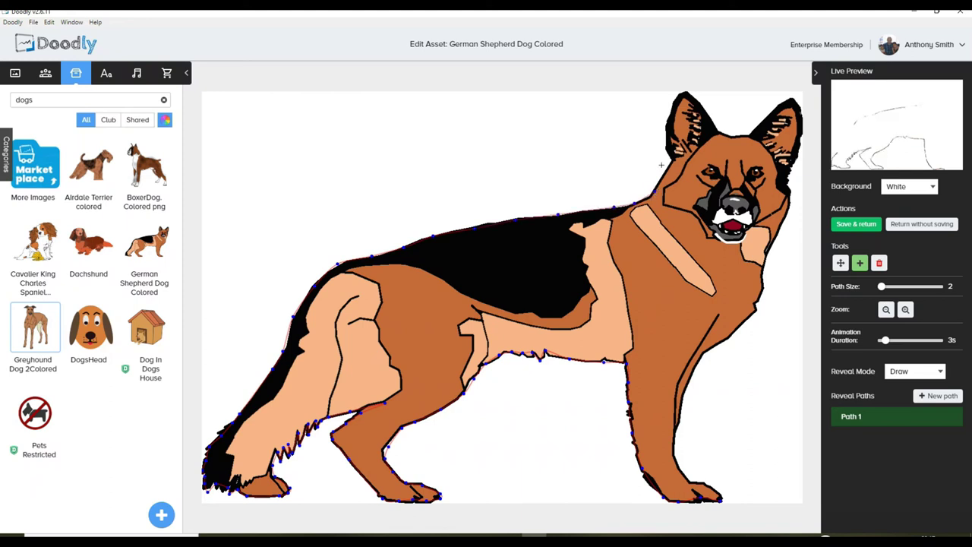
pyautogui.moveTo(666, 149)
pyautogui.mouseDown()
pyautogui.moveTo(667, 107)
pyautogui.moveTo(666, 127)
pyautogui.moveTo(681, 93)
pyautogui.moveTo(694, 93)
pyautogui.moveTo(687, 95)
pyautogui.moveTo(722, 139)
pyautogui.moveTo(714, 130)
pyautogui.moveTo(741, 139)
pyautogui.moveTo(786, 121)
pyautogui.moveTo(770, 114)
pyautogui.moveTo(792, 98)
pyautogui.moveTo(804, 129)
pyautogui.moveTo(800, 121)
pyautogui.moveTo(791, 206)
pyautogui.moveTo(754, 311)
pyautogui.moveTo(681, 401)
pyautogui.mouseUp()
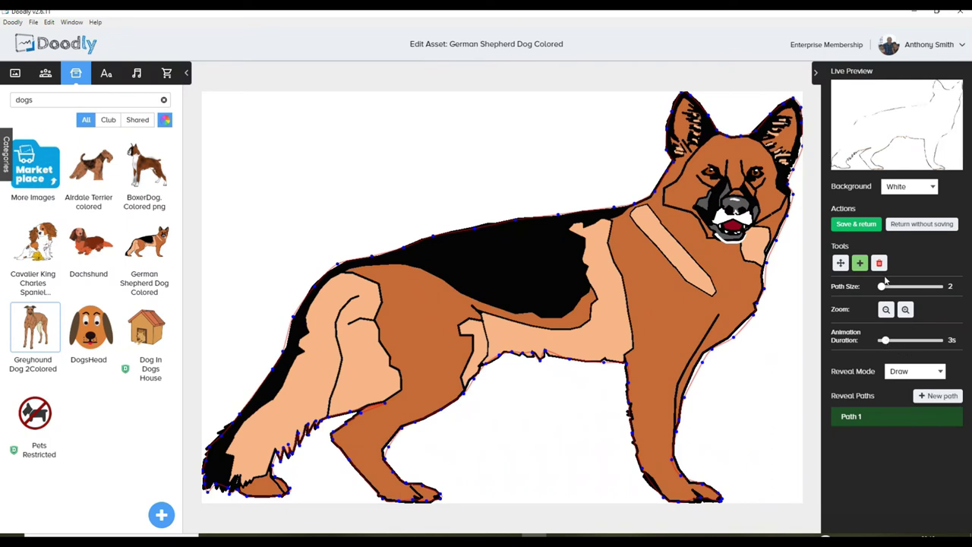
pyautogui.moveTo(883, 289); pyautogui.dragTo(892, 292)
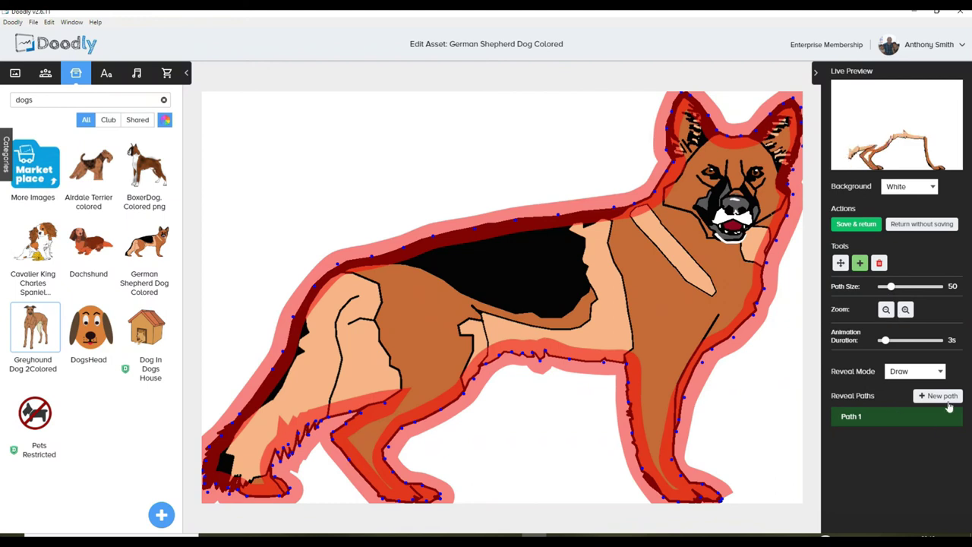
# Add a second path and run it along the lower edge of the German Shepherd's black saddle.
pyautogui.click(948, 399)
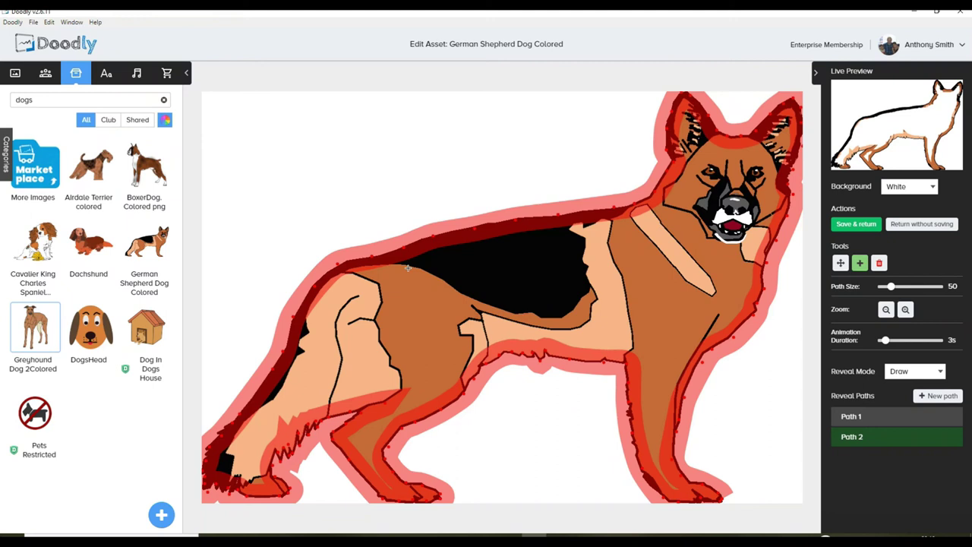
pyautogui.moveTo(395, 263); pyautogui.dragTo(416, 271)
pyautogui.click(443, 286)
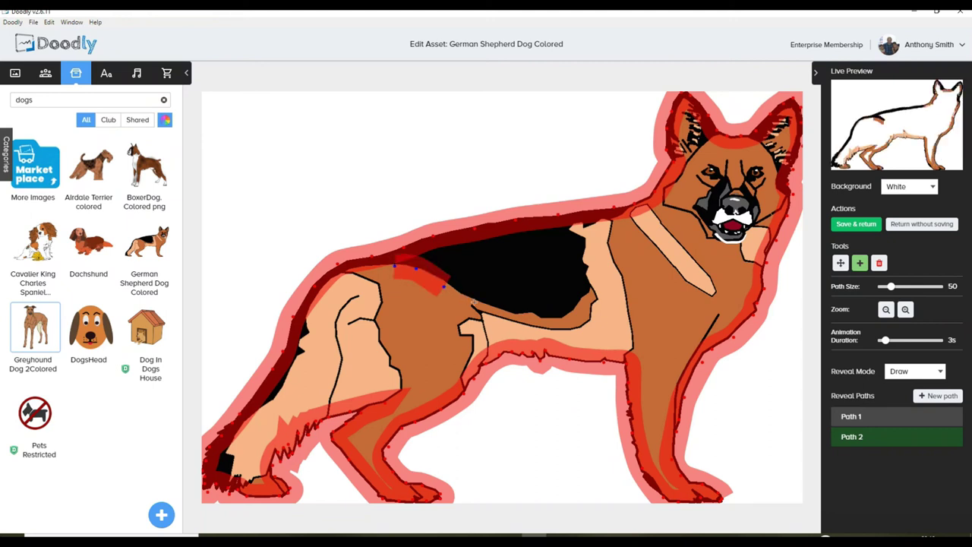
pyautogui.click(473, 302)
pyautogui.click(501, 312)
pyautogui.click(535, 316)
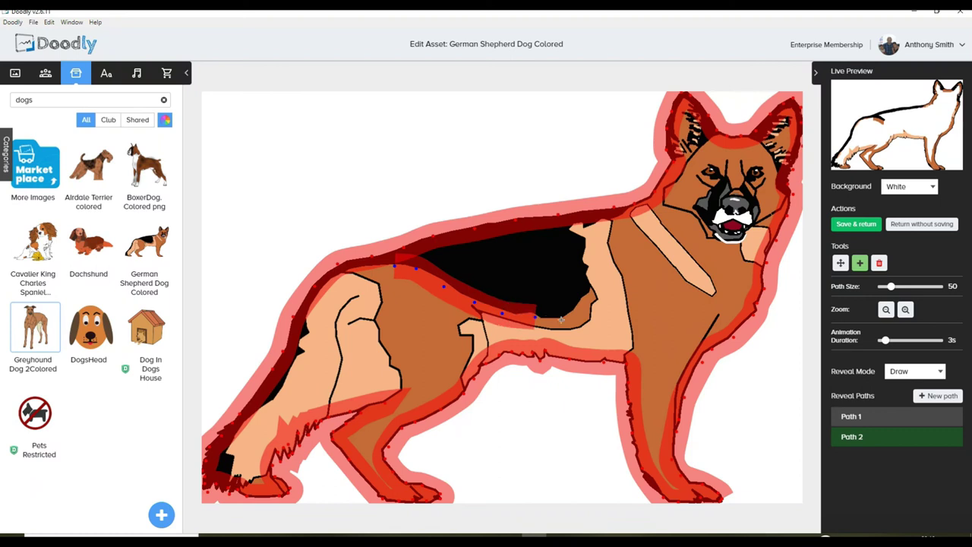
pyautogui.click(562, 317)
# Continue Path 2 up the front edge of the black saddle to the top of the shoulders.
pyautogui.click(589, 298)
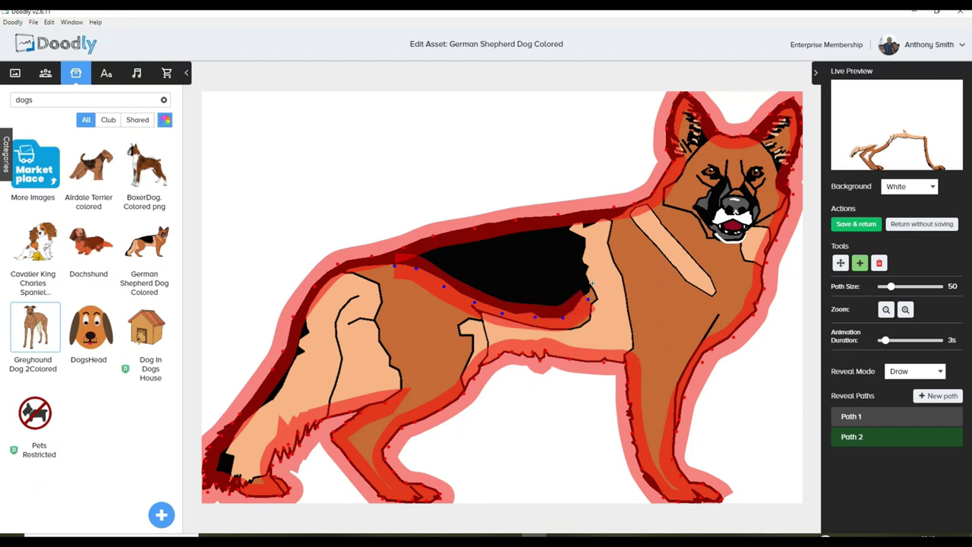
pyautogui.click(593, 285)
pyautogui.click(587, 267)
pyautogui.click(584, 243)
pyautogui.click(577, 234)
pyautogui.click(570, 225)
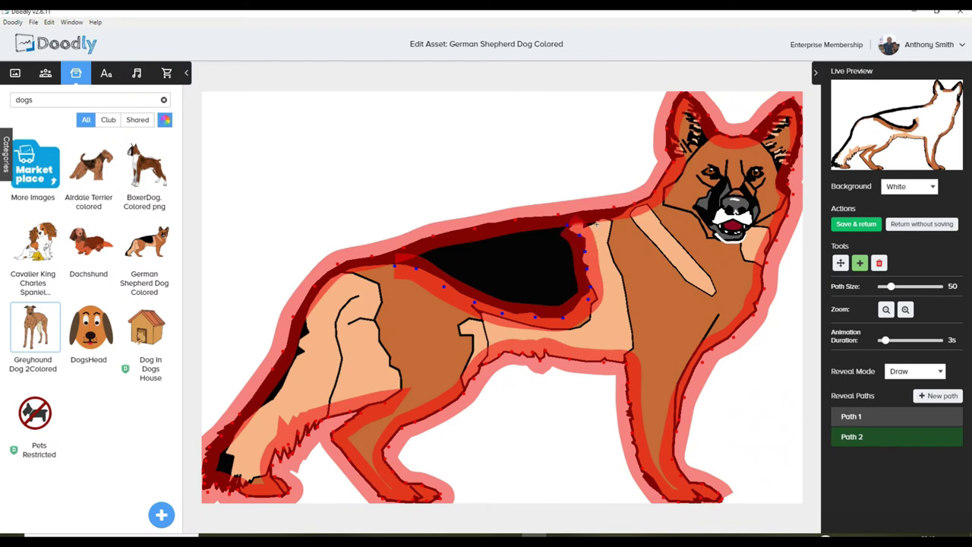
pyautogui.click(600, 221)
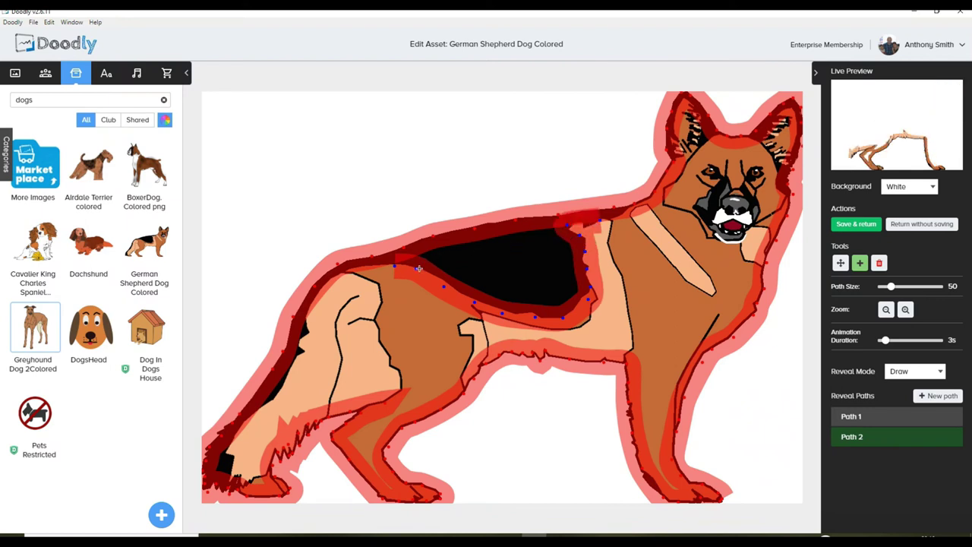
# Complete Path 2 by zigzagging it across the inside of the German Shepherd's black saddle until the whole patch is covered.
pyautogui.click(552, 230)
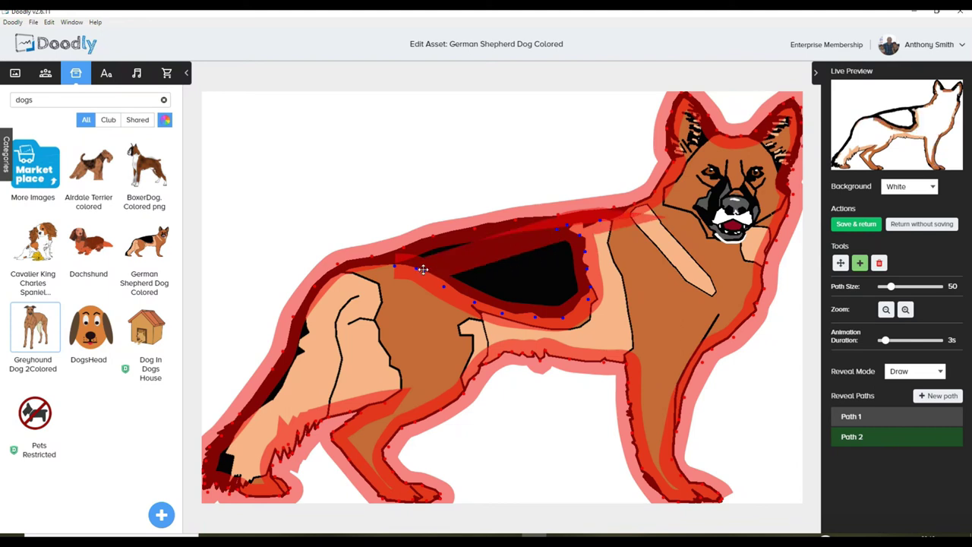
pyautogui.click(493, 234)
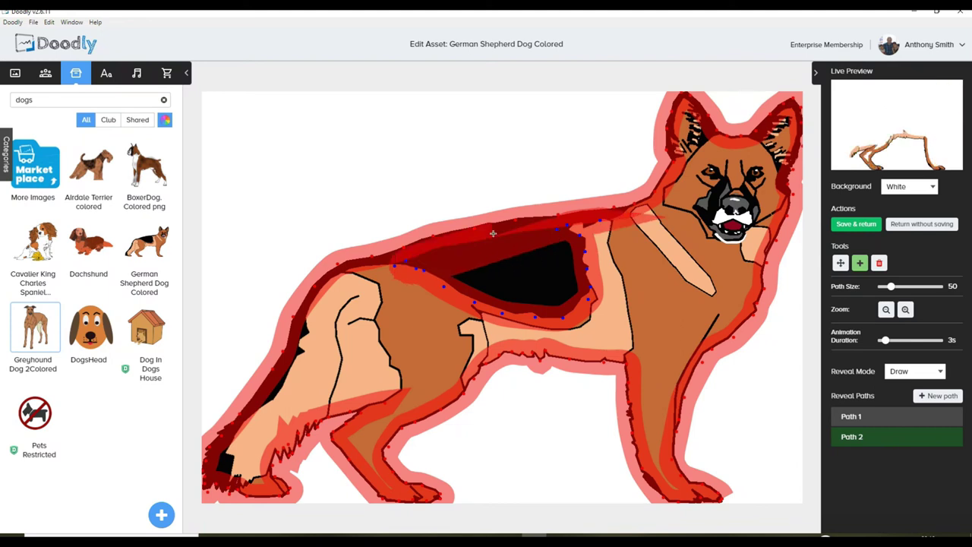
pyautogui.click(571, 239)
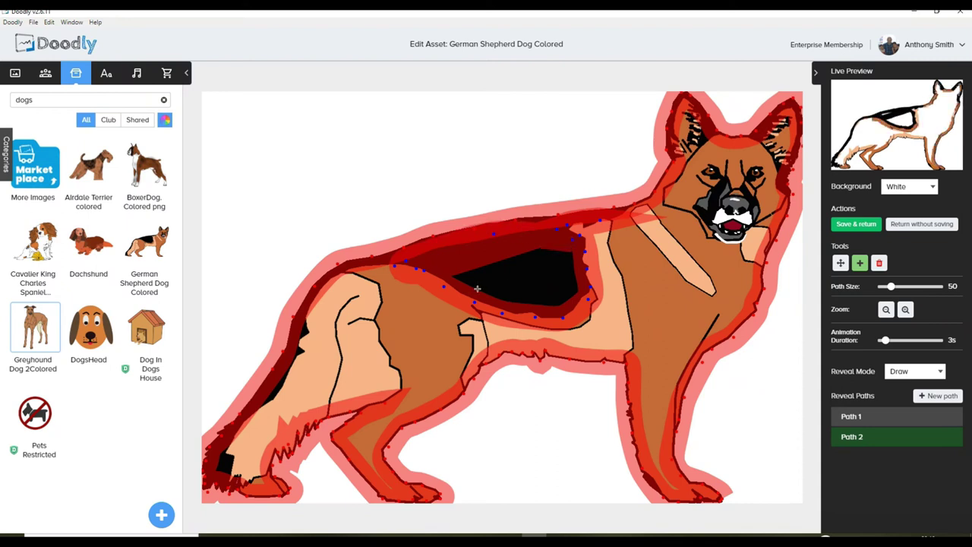
pyautogui.click(452, 292)
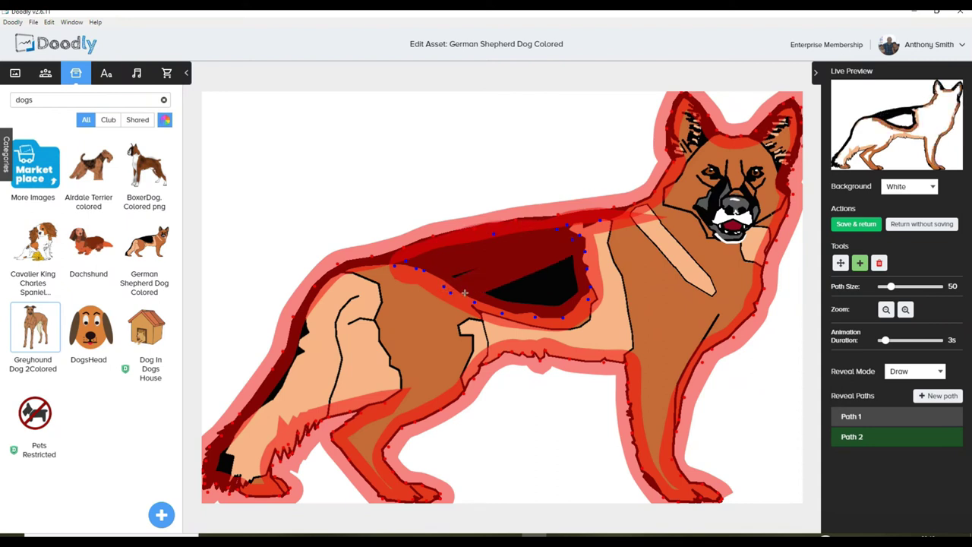
pyautogui.click(505, 258)
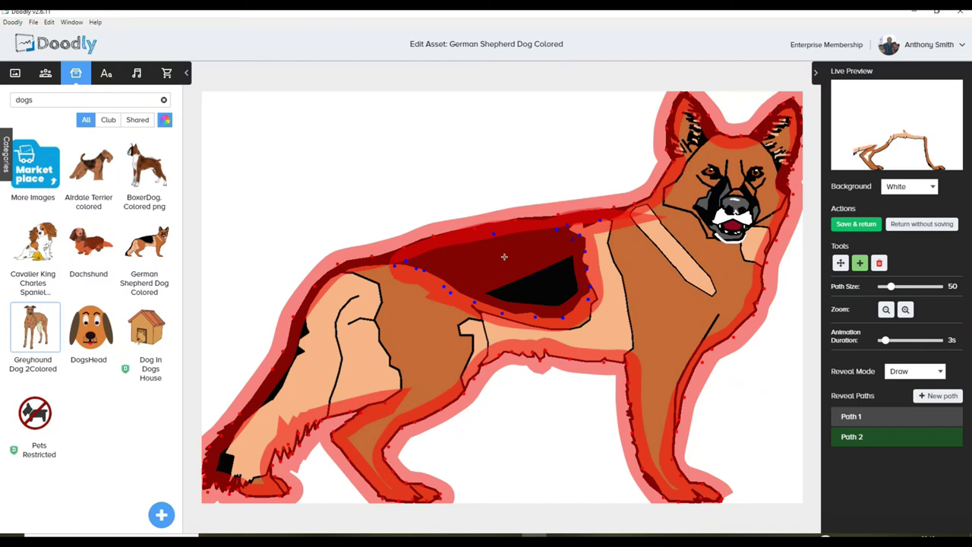
pyautogui.click(495, 306)
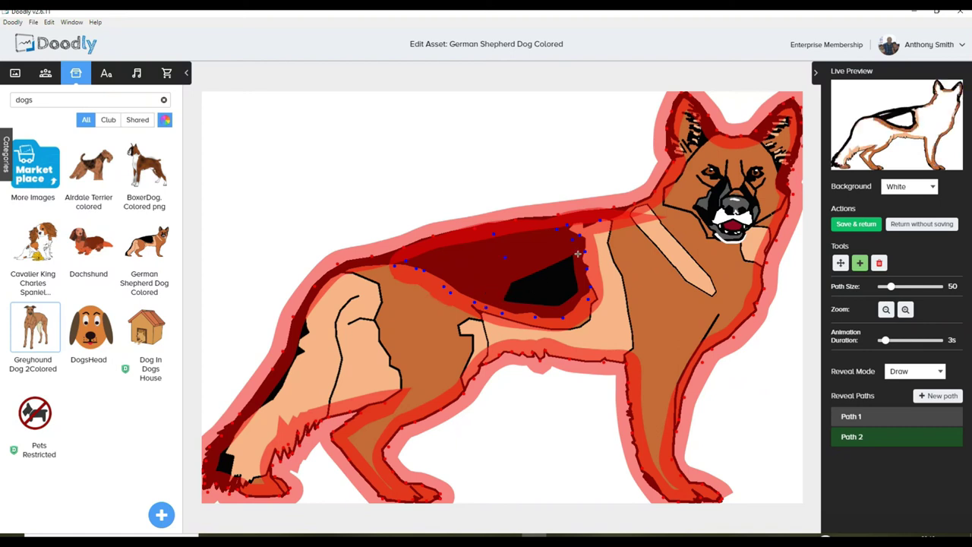
pyautogui.click(535, 309)
pyautogui.click(536, 301)
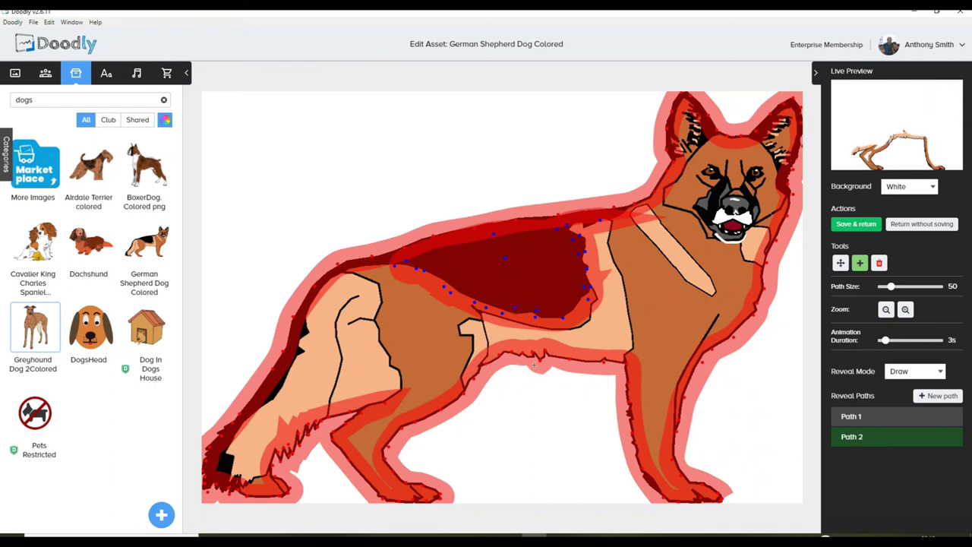
# Add a third path and run it over the German Shepherd's muzzle, face and both ears to cover the whole head.
pyautogui.click(945, 400)
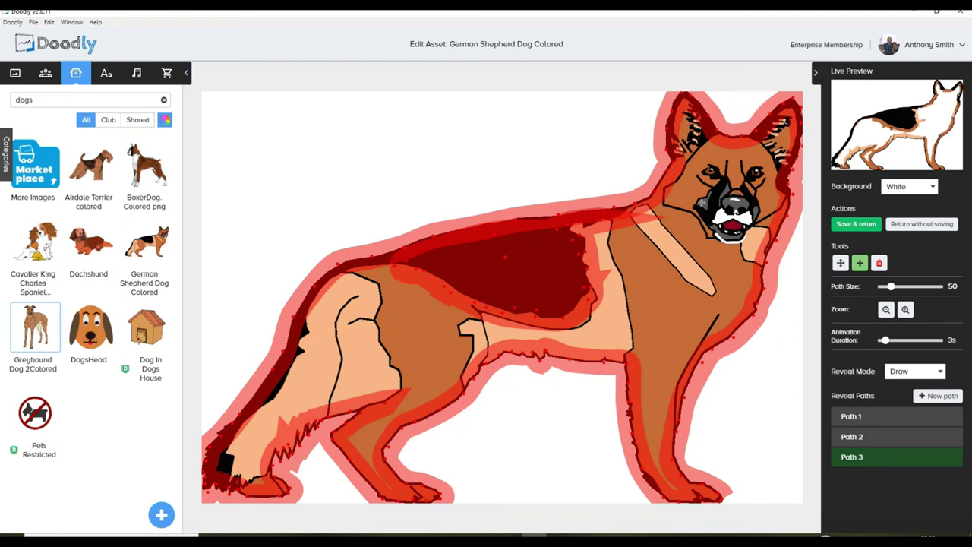
pyautogui.moveTo(664, 203)
pyautogui.mouseDown()
pyautogui.moveTo(702, 214)
pyautogui.moveTo(693, 218)
pyautogui.moveTo(702, 234)
pyautogui.moveTo(733, 243)
pyautogui.moveTo(752, 238)
pyautogui.moveTo(783, 197)
pyautogui.mouseUp()
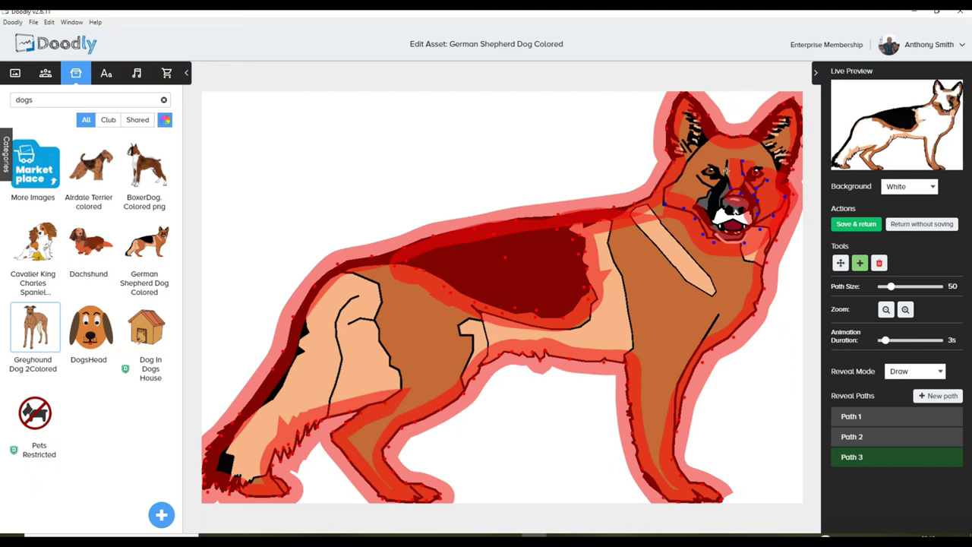
pyautogui.moveTo(728, 156); pyautogui.dragTo(699, 179)
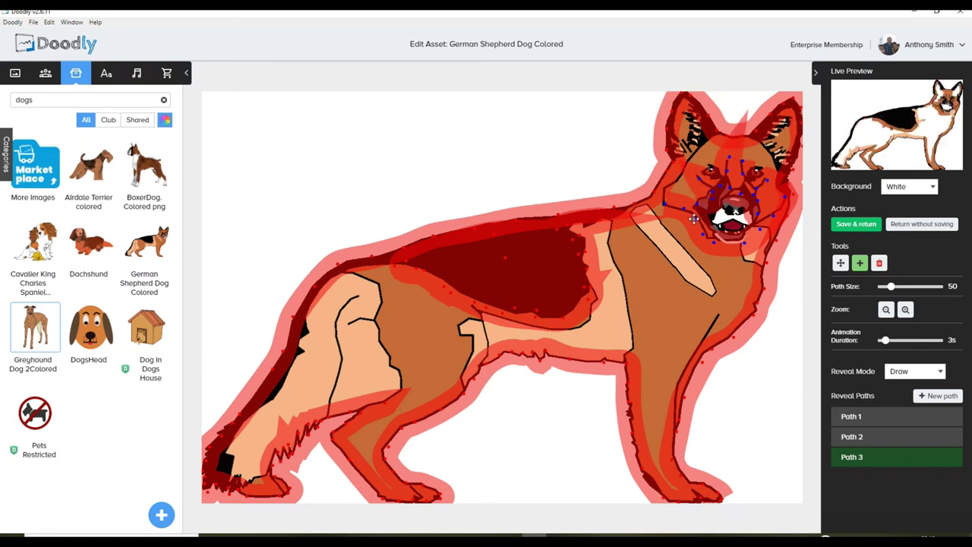
pyautogui.moveTo(713, 224); pyautogui.dragTo(740, 212)
pyautogui.moveTo(787, 141); pyautogui.dragTo(791, 113)
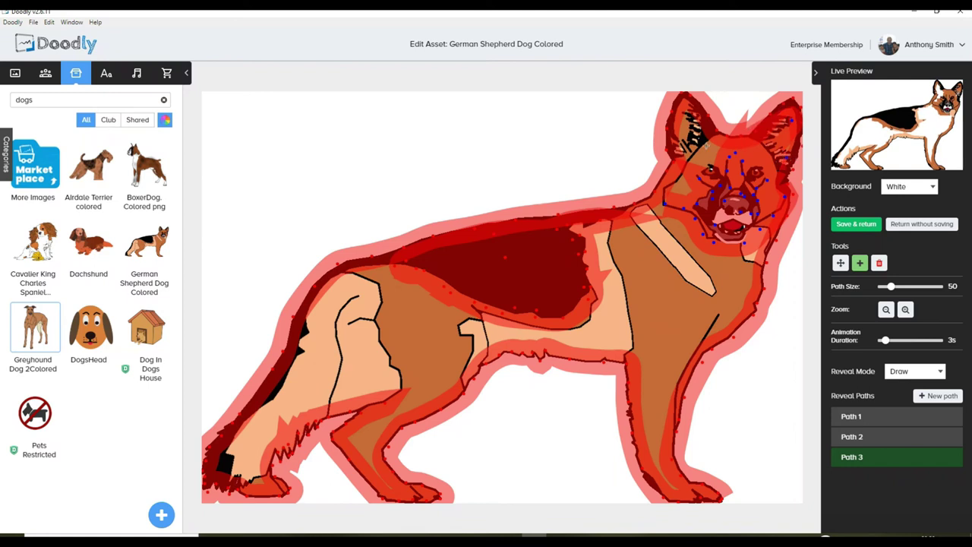
pyautogui.moveTo(685, 110)
pyautogui.mouseDown()
pyautogui.moveTo(709, 178)
pyautogui.moveTo(683, 182)
pyautogui.moveTo(731, 233)
pyautogui.mouseUp()
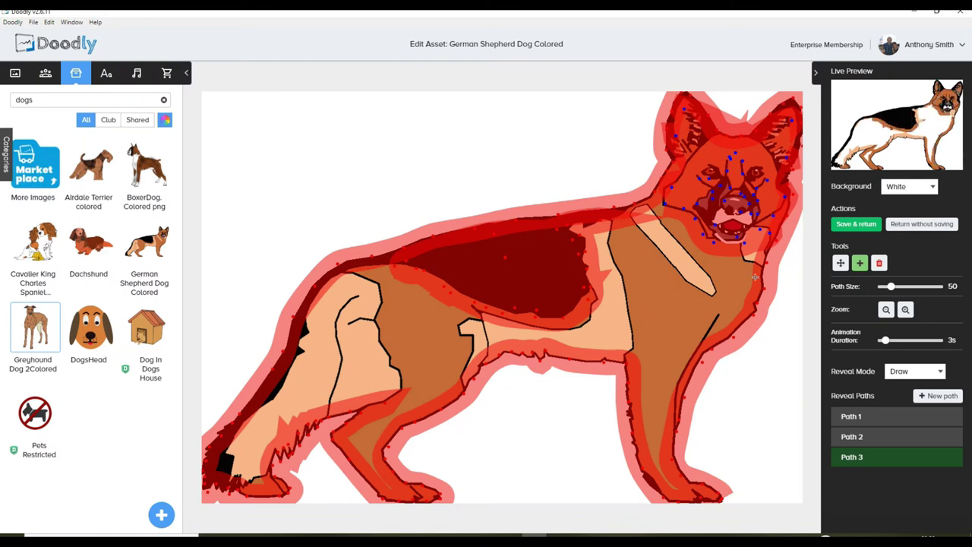
# Add a fourth path and zigzag it between the back of the neck and the front of the chest.
pyautogui.click(936, 395)
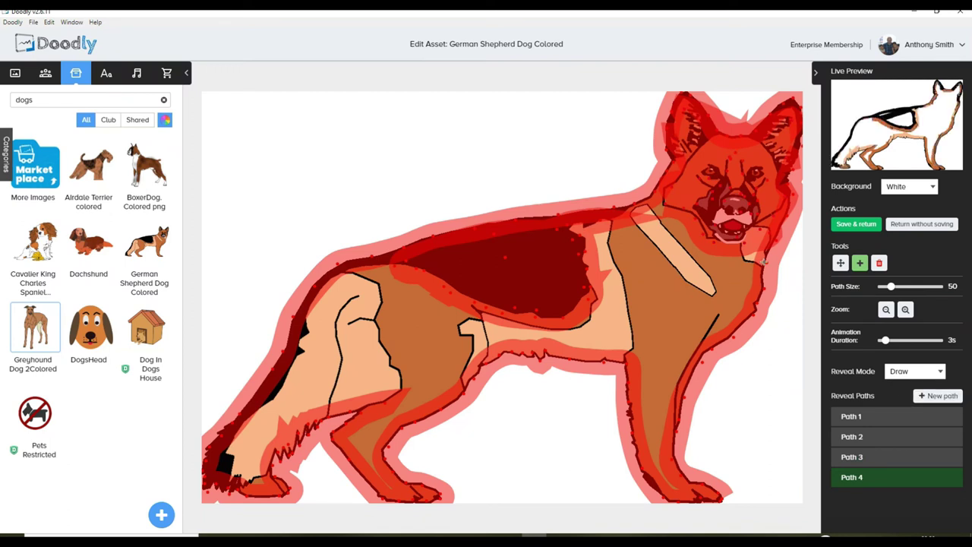
pyautogui.click(648, 204)
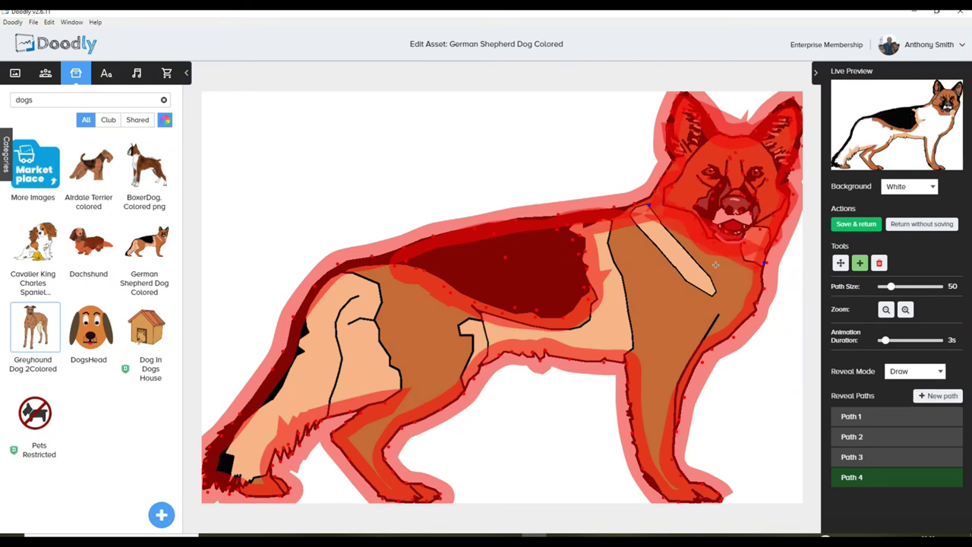
pyautogui.click(751, 285)
pyautogui.click(619, 200)
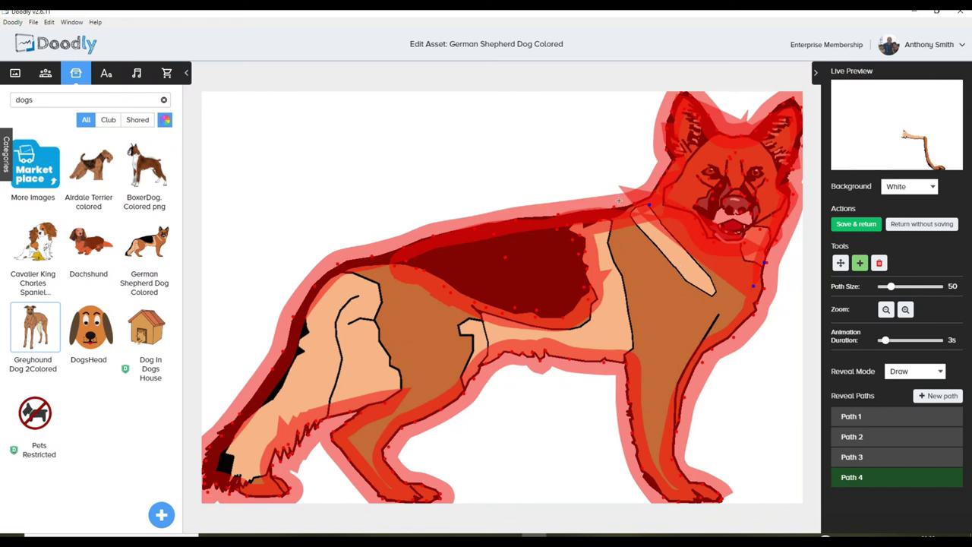
pyautogui.click(752, 310)
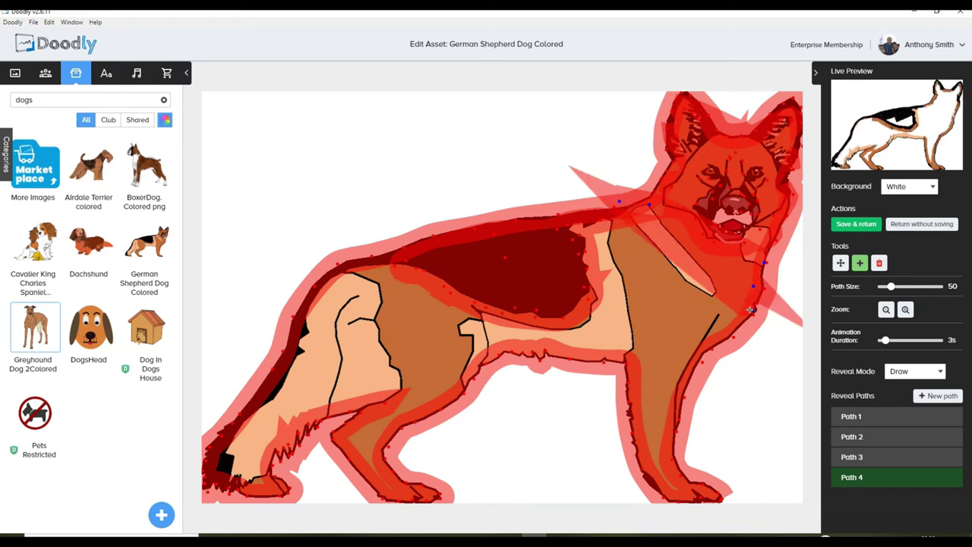
pyautogui.click(593, 215)
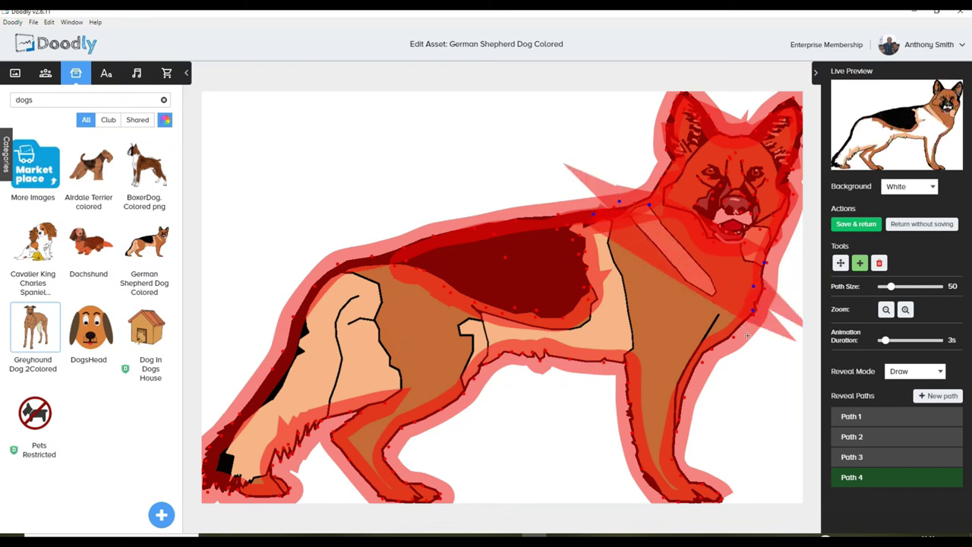
pyautogui.click(743, 331)
pyautogui.click(562, 227)
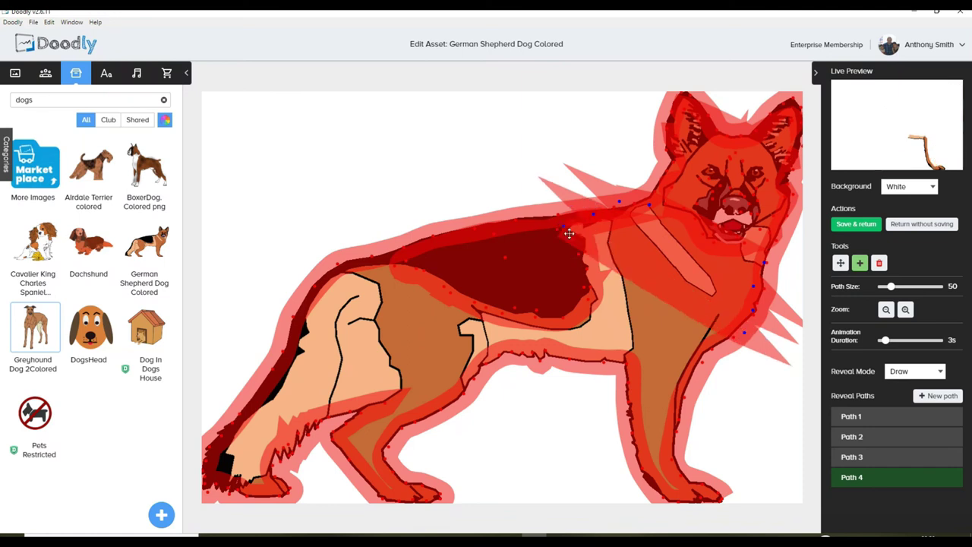
# Continue Path 4 in zigzags between the lower chest and the front edge of the saddle to cover the shoulder.
pyautogui.click(707, 338)
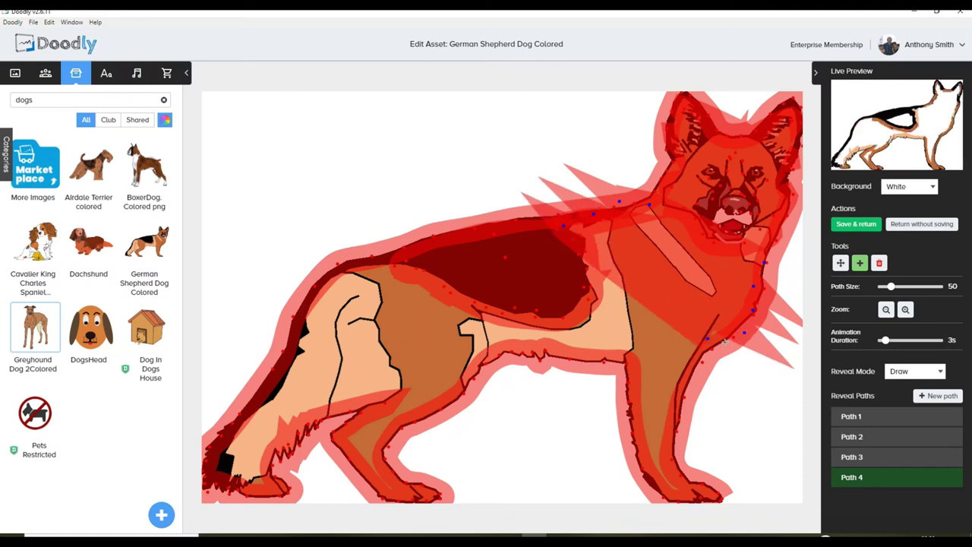
pyautogui.click(725, 342)
pyautogui.click(571, 277)
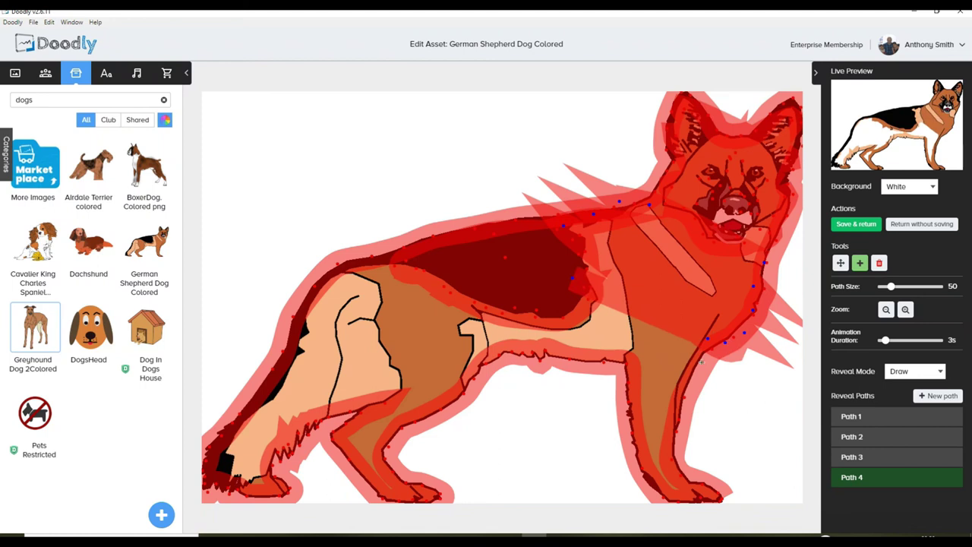
pyautogui.click(569, 312)
pyautogui.click(686, 381)
pyautogui.click(576, 349)
pyautogui.click(554, 329)
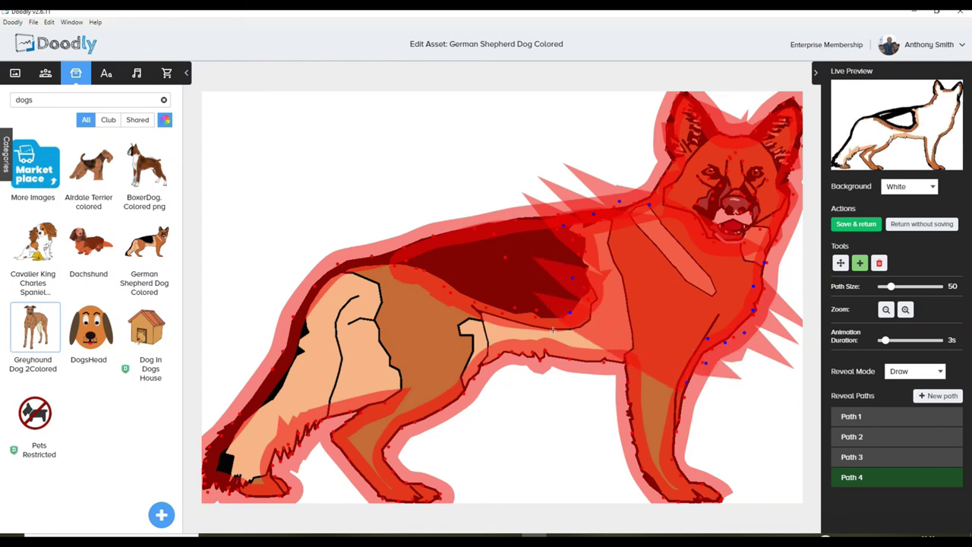
# Continue Path 4 down the front leg to the front paw.
pyautogui.click(682, 407)
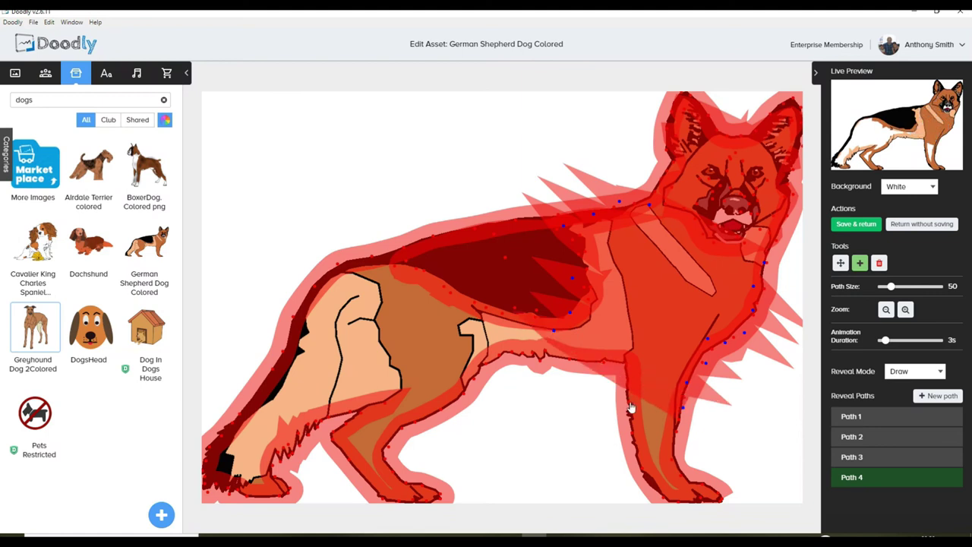
pyautogui.click(630, 402)
pyautogui.click(668, 431)
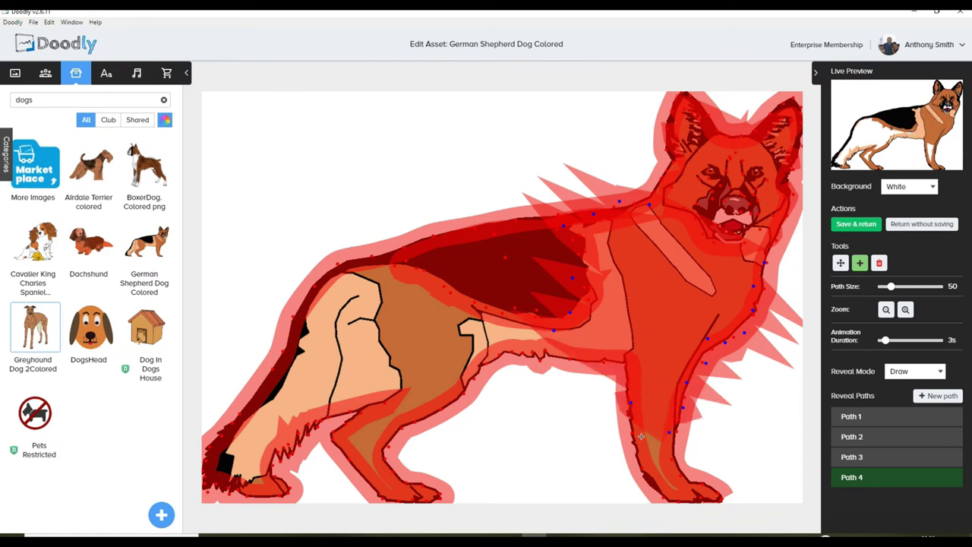
pyautogui.click(641, 436)
pyautogui.click(681, 495)
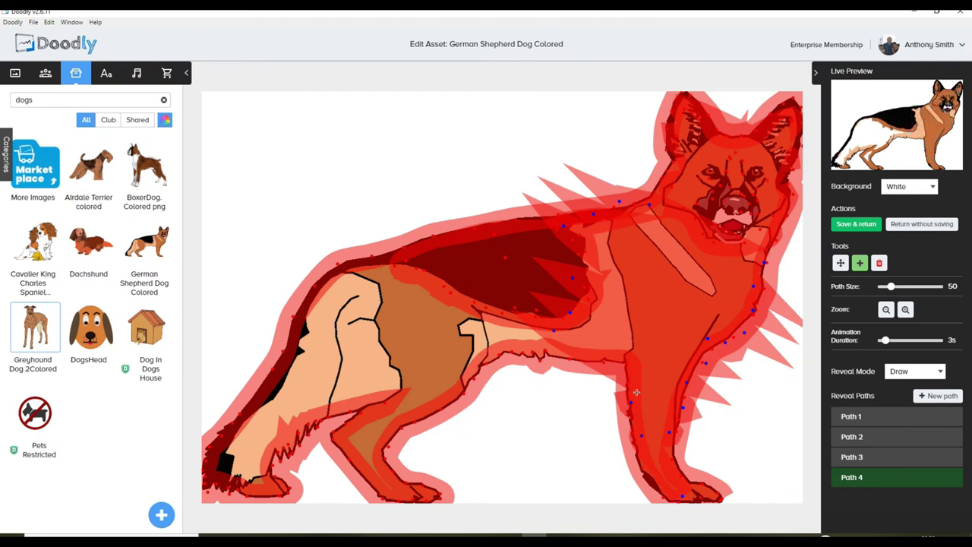
# Continue Path 4 along the belly and zigzag it across the flank up to the rump.
pyautogui.click(508, 323)
pyautogui.click(540, 353)
pyautogui.click(370, 263)
pyautogui.click(500, 357)
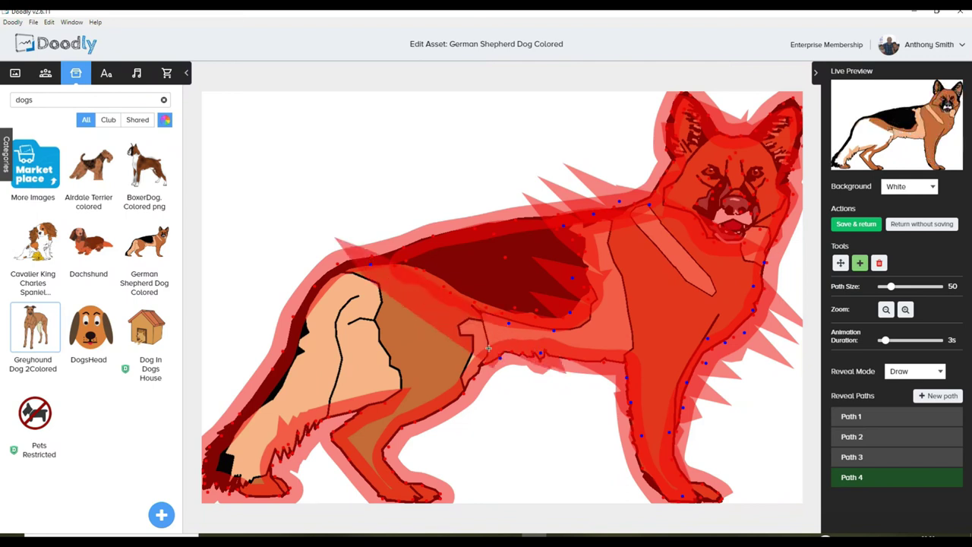
pyautogui.click(336, 271)
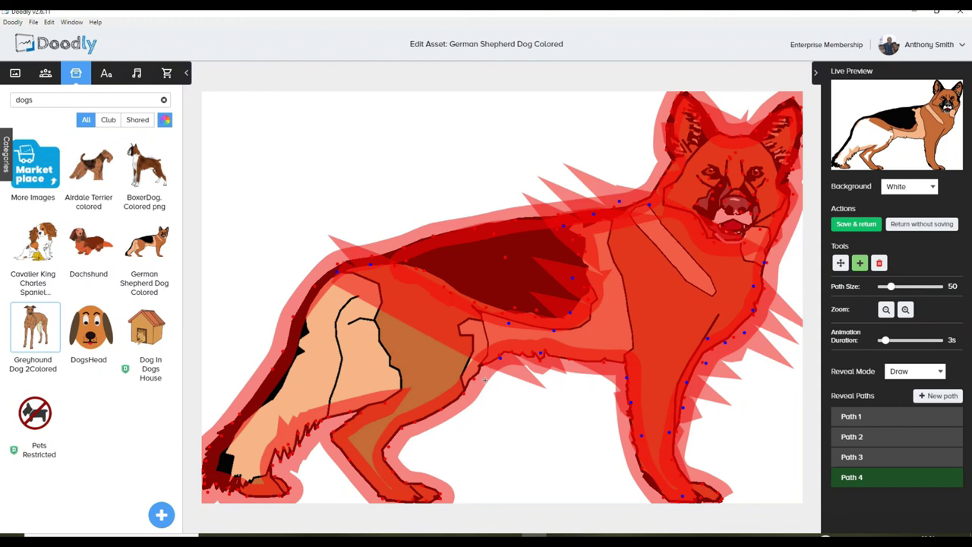
pyautogui.click(485, 380)
pyautogui.click(320, 290)
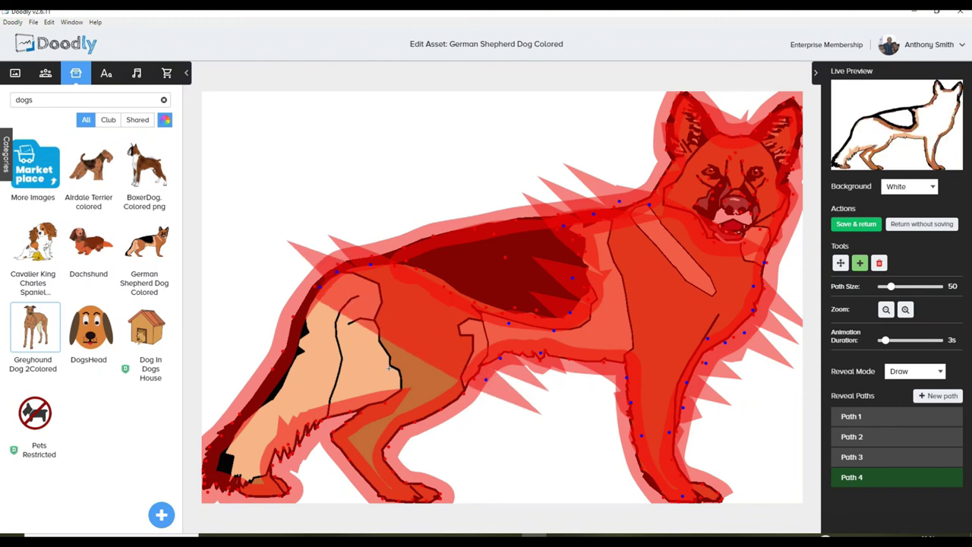
# Continue Path 4 in zigzags across the thigh, between the front of the hind leg and the base of the tail.
pyautogui.click(461, 400)
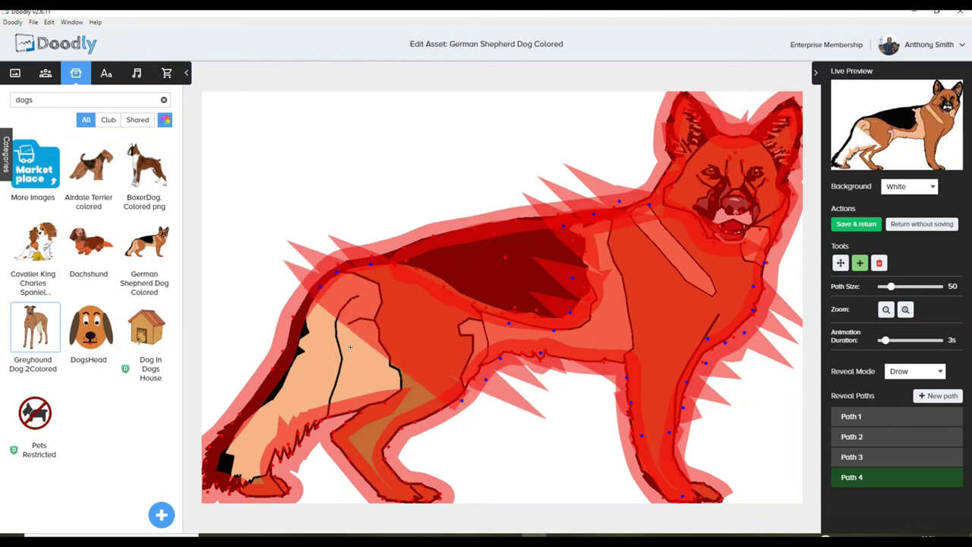
pyautogui.click(304, 309)
pyautogui.click(431, 414)
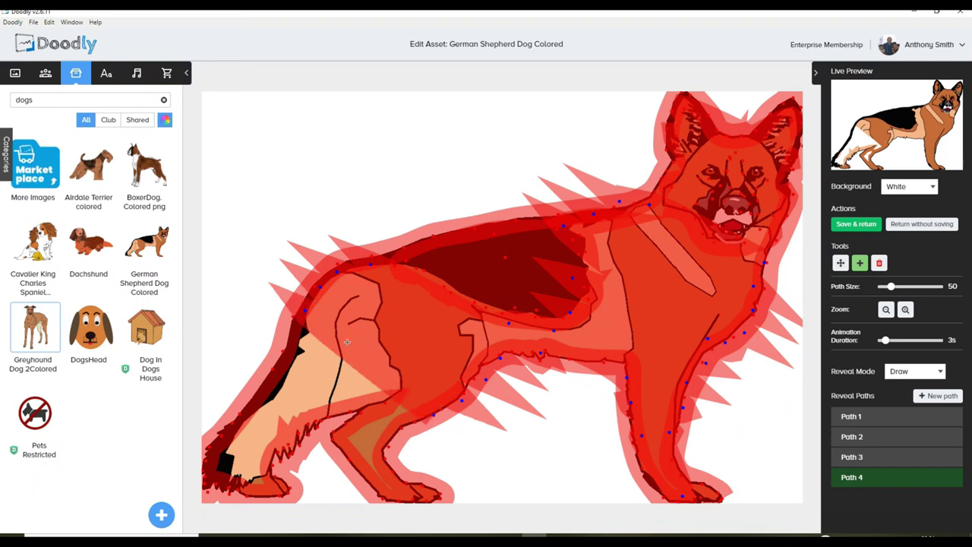
pyautogui.click(286, 335)
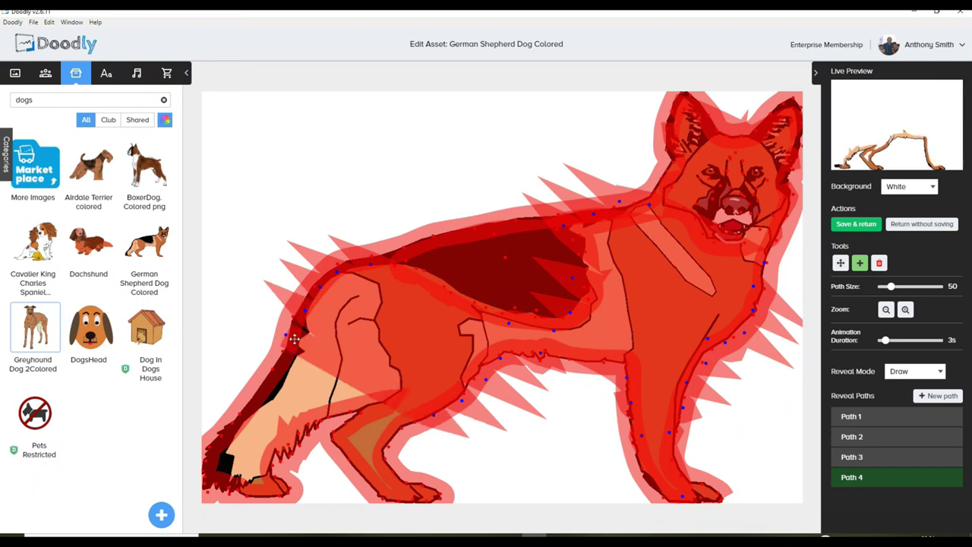
pyautogui.click(403, 426)
pyautogui.click(293, 320)
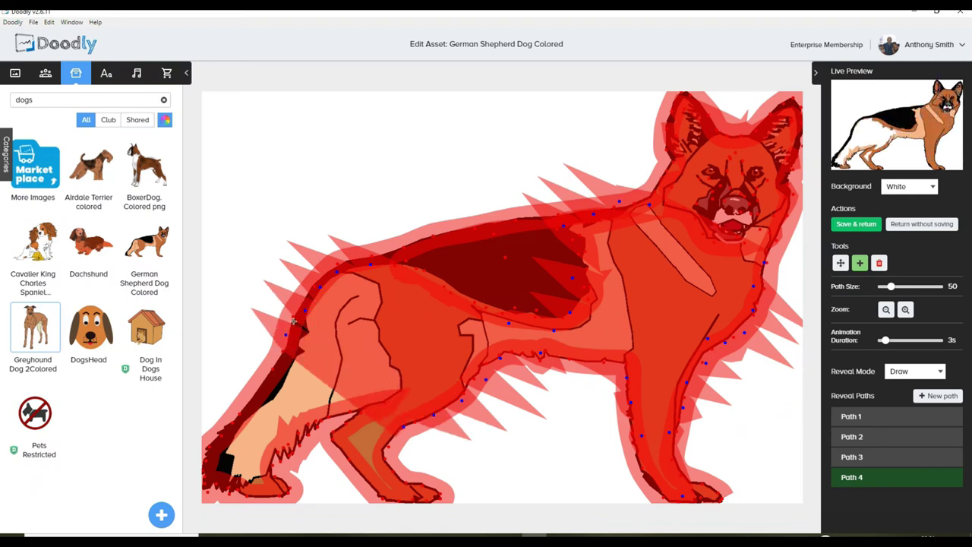
# Continue Path 4 in zigzags between the tail and the lower hind leg, down to the forward hind paw.
pyautogui.click(275, 368)
pyautogui.click(396, 442)
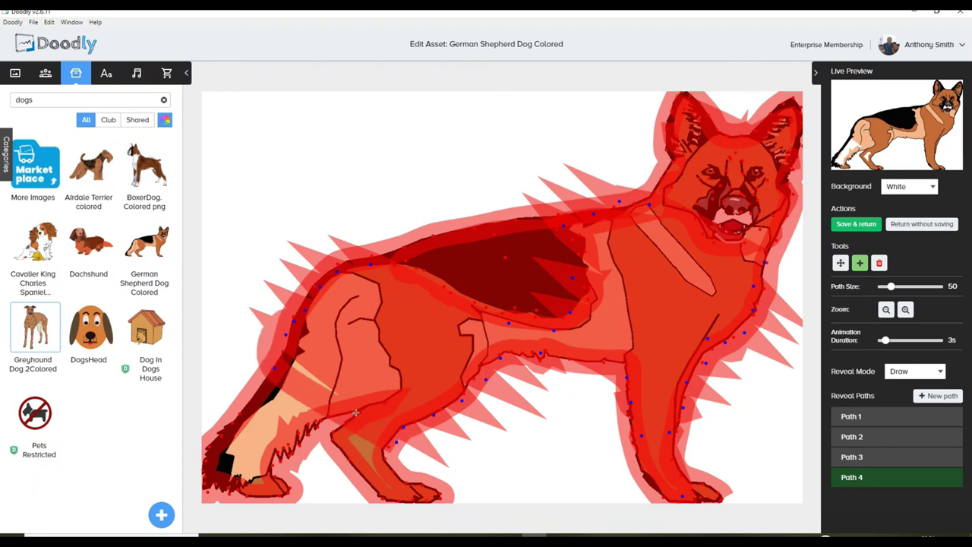
pyautogui.click(288, 354)
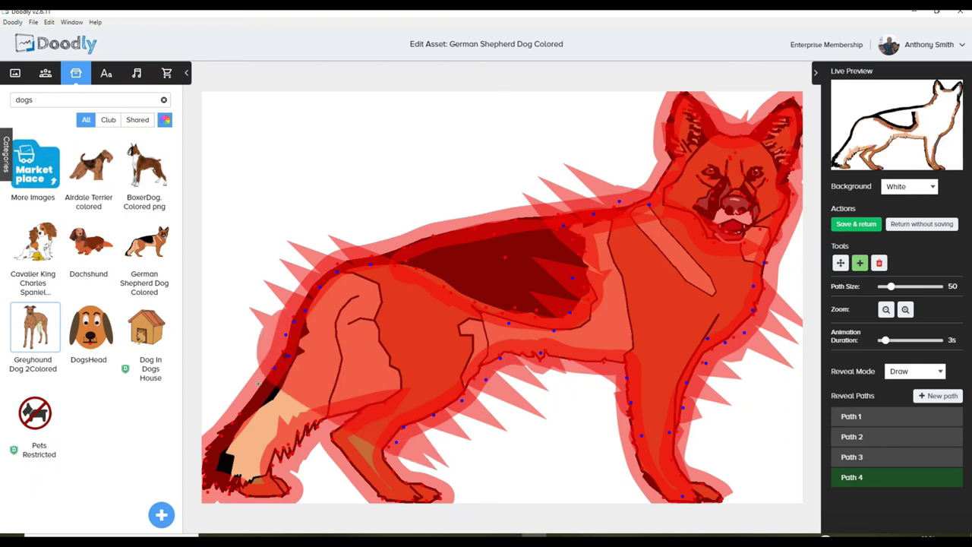
pyautogui.click(258, 385)
pyautogui.click(379, 454)
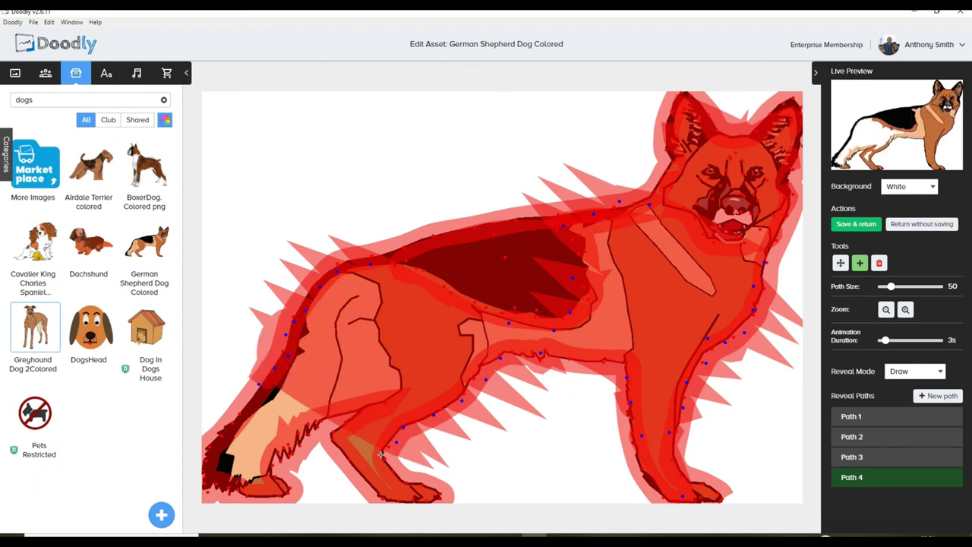
pyautogui.click(260, 404)
pyautogui.click(407, 495)
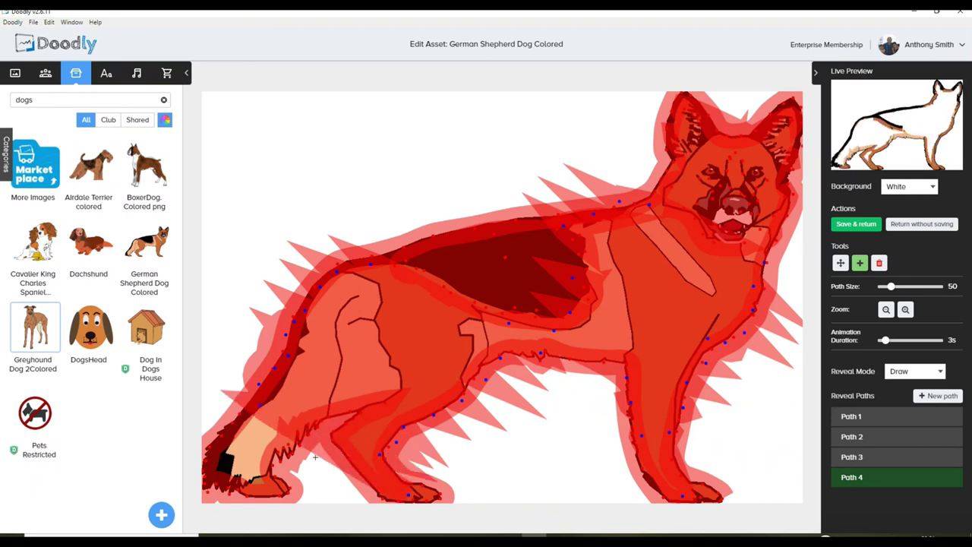
# Finish Path 4 in zigzags over the lower tail and rear hind leg, then save the German Shepherd's reveal paths.
pyautogui.click(244, 417)
pyautogui.click(296, 449)
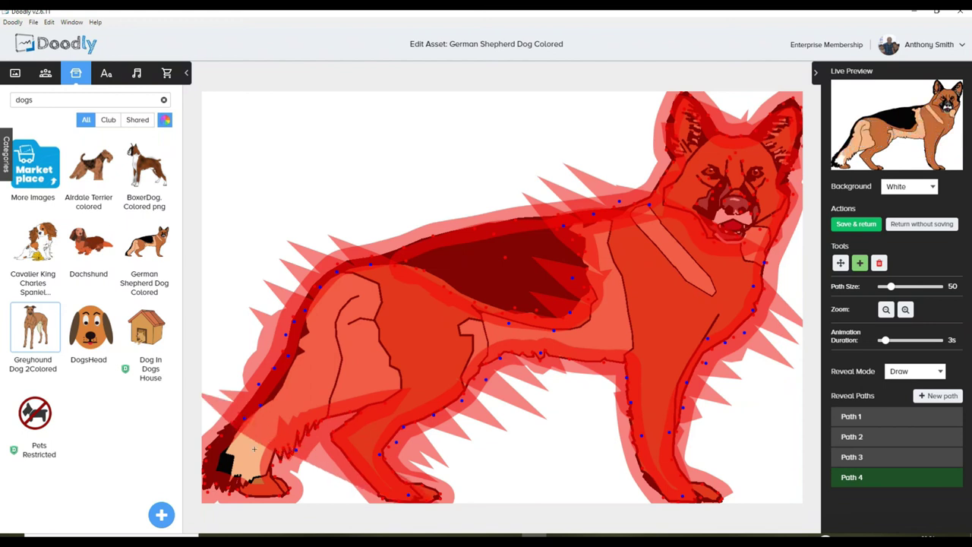
pyautogui.click(218, 437)
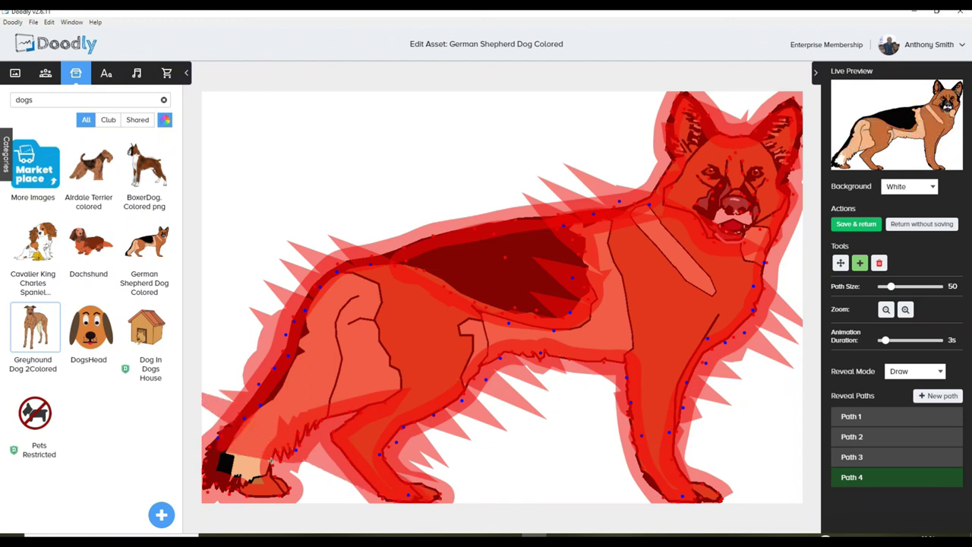
pyautogui.click(208, 459)
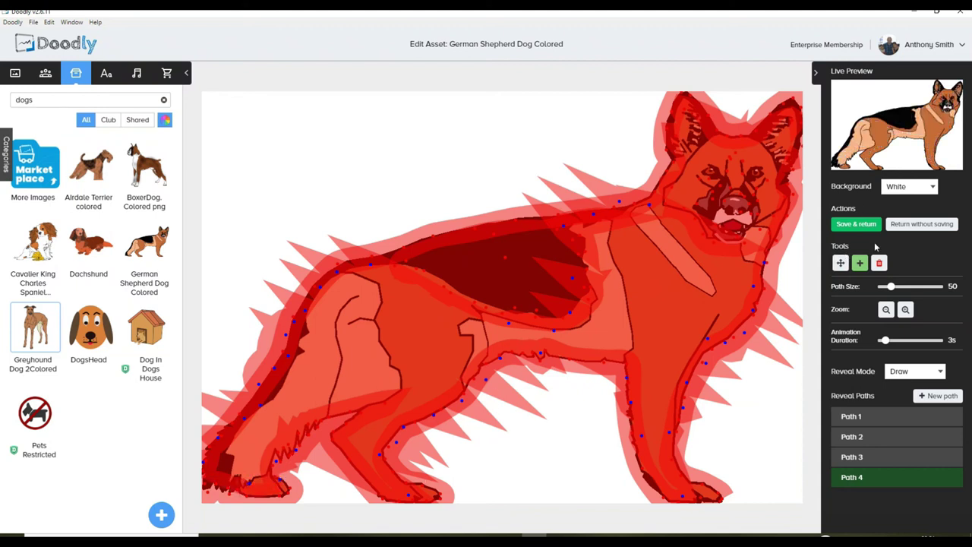
pyautogui.click(865, 224)
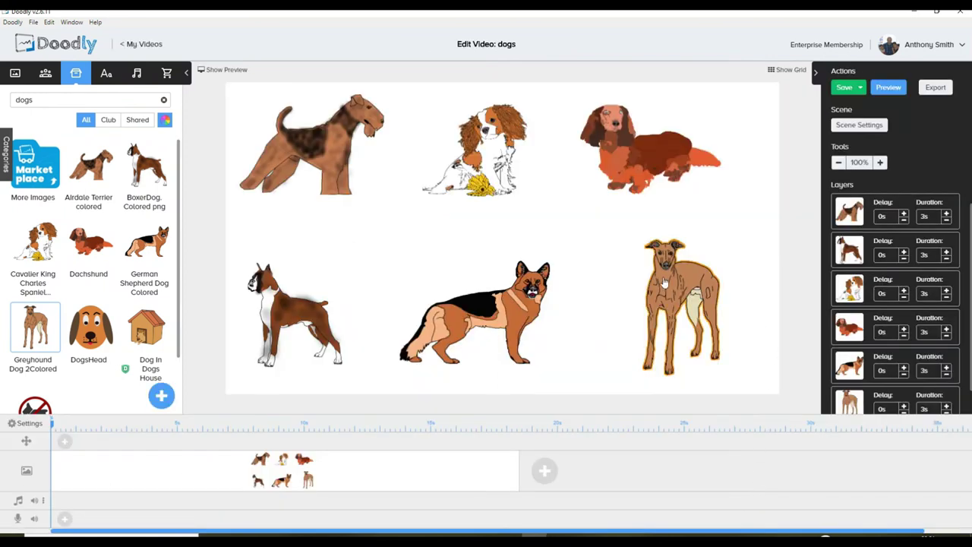
# Open the greyhound's reveal paths for editing and trace Path 1 from its outer front paw up the foreleg.
pyautogui.click(666, 283)
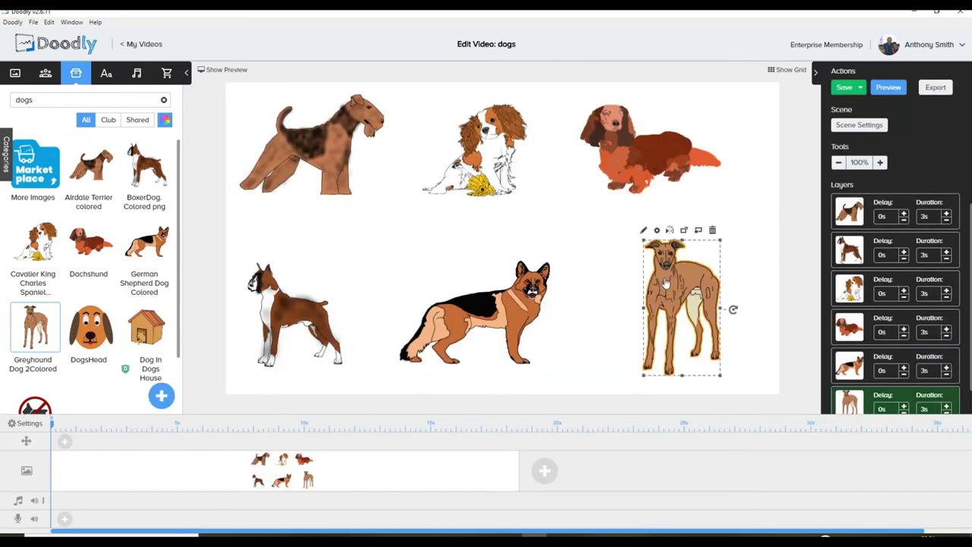
pyautogui.click(644, 230)
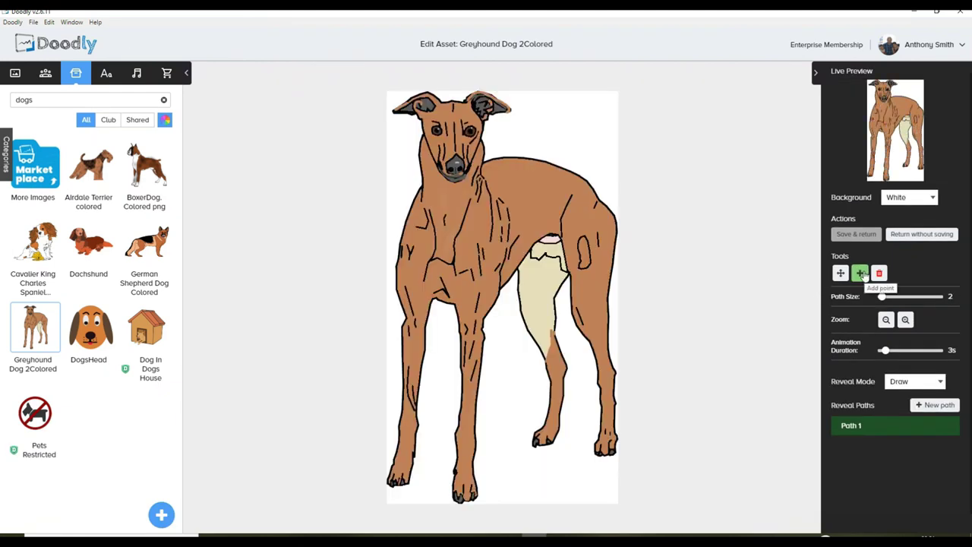
pyautogui.click(400, 485)
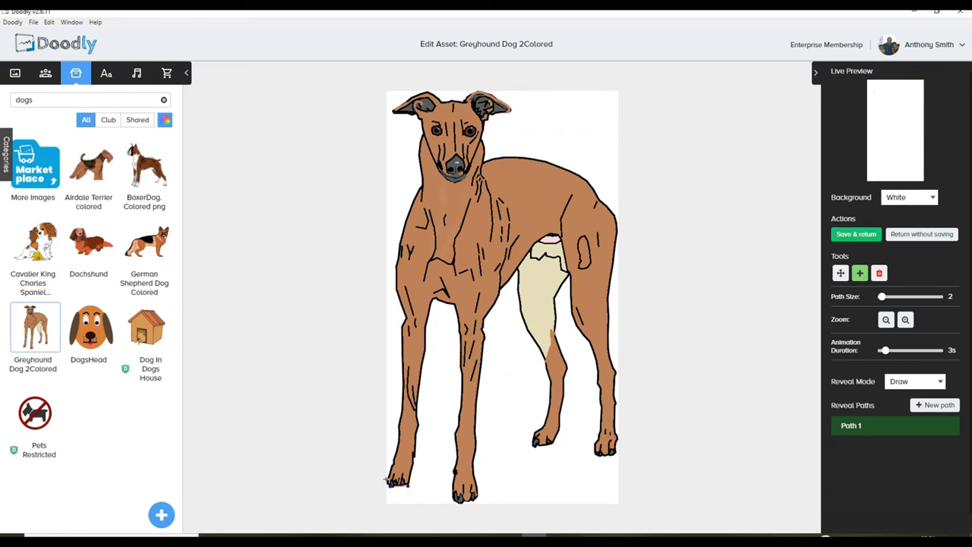
pyautogui.click(394, 451)
pyautogui.click(400, 424)
pyautogui.click(403, 345)
pyautogui.click(403, 323)
# Continue Path 1 along the greyhound's shoulder, neck and side of the head to the tip of the ear.
pyautogui.click(398, 244)
pyautogui.click(407, 209)
pyautogui.click(422, 184)
pyautogui.click(422, 134)
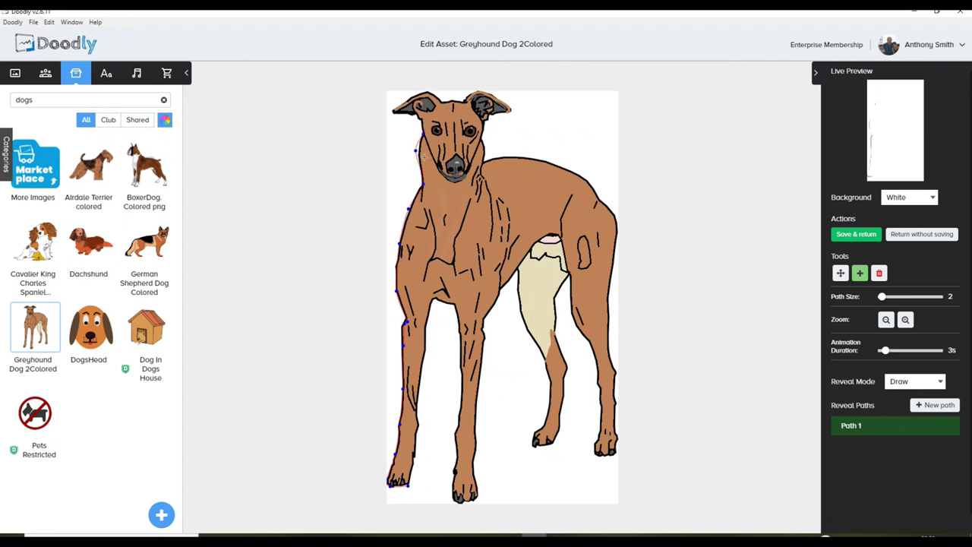
pyautogui.click(421, 119)
pyautogui.click(413, 96)
# Continue Path 1 along the greyhound's back and rump and down the outer hind leg to its paw.
pyautogui.moveTo(494, 158)
pyautogui.mouseDown()
pyautogui.moveTo(529, 157)
pyautogui.moveTo(592, 179)
pyautogui.moveTo(612, 238)
pyautogui.mouseUp()
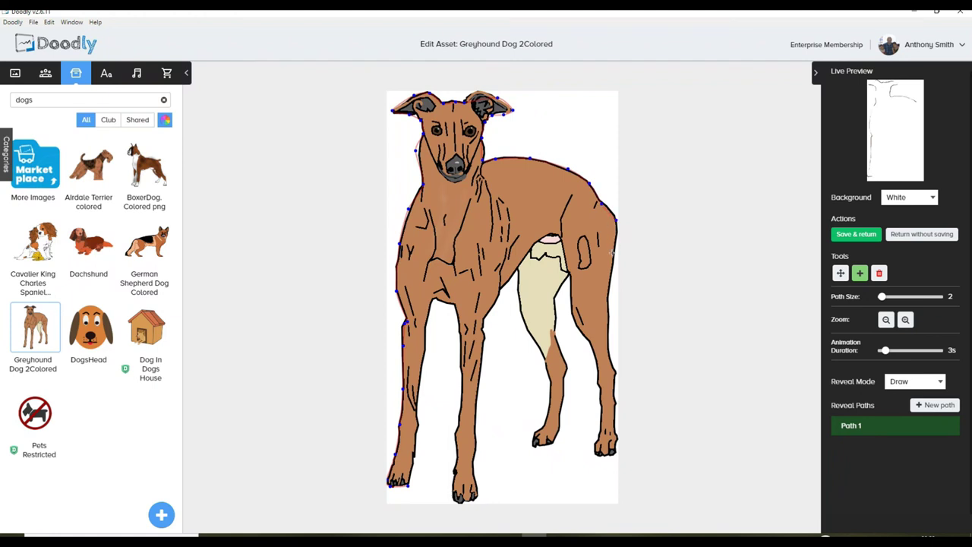
pyautogui.moveTo(610, 284); pyautogui.dragTo(614, 375)
pyautogui.moveTo(615, 416); pyautogui.dragTo(610, 458)
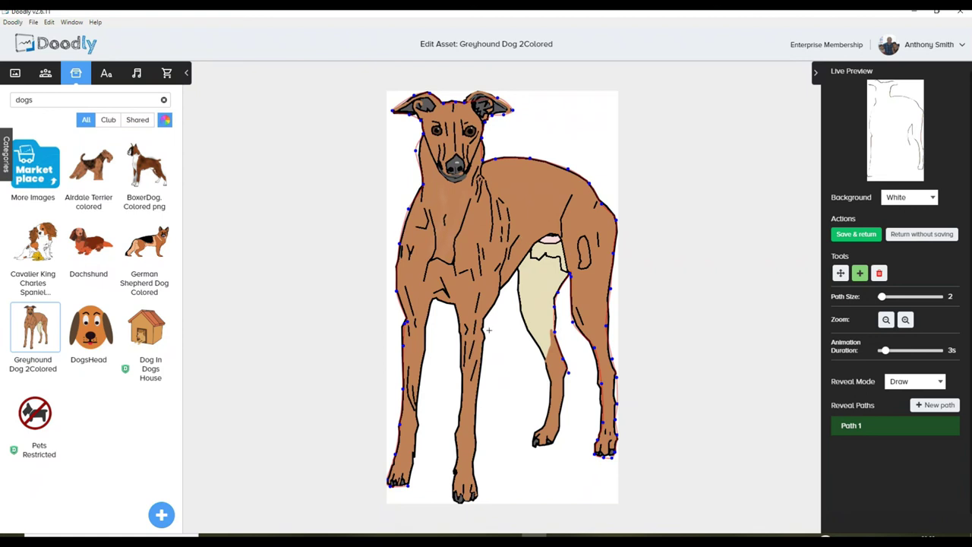
# Complete Path 1 around the other hind leg, belly and front legs, and set its path size to 36.
pyautogui.moveTo(563, 396)
pyautogui.mouseDown()
pyautogui.moveTo(554, 440)
pyautogui.moveTo(531, 443)
pyautogui.moveTo(542, 426)
pyautogui.mouseUp()
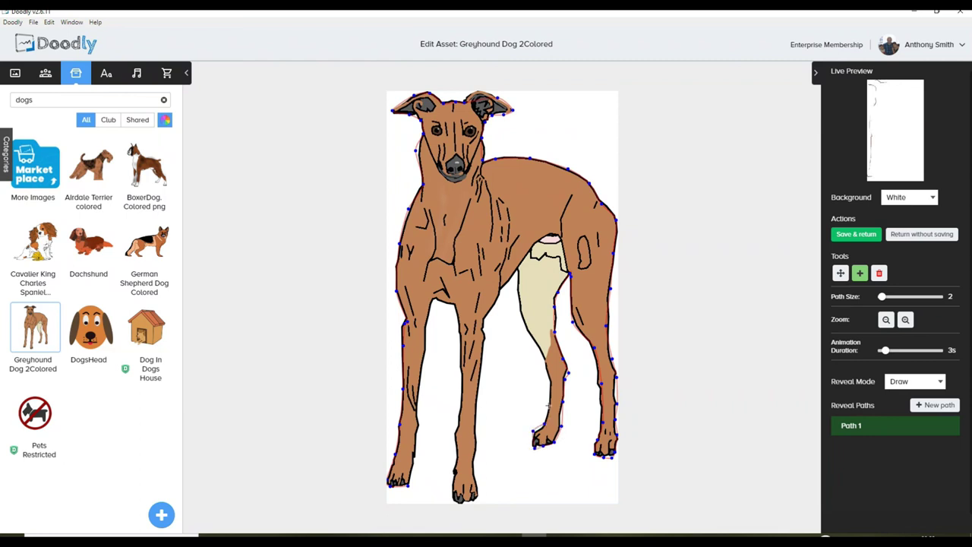
pyautogui.moveTo(551, 380); pyautogui.dragTo(543, 357)
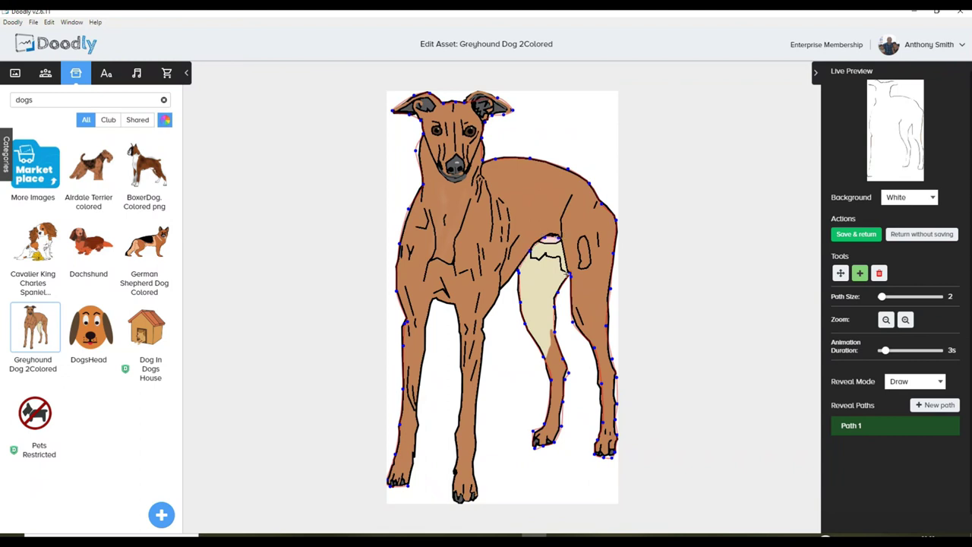
pyautogui.click(519, 275)
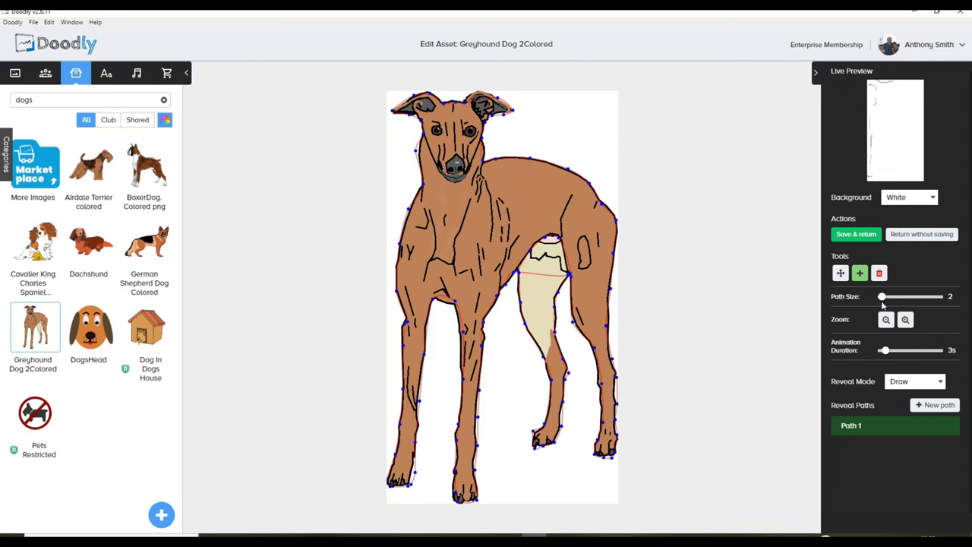
pyautogui.moveTo(882, 297); pyautogui.dragTo(892, 298)
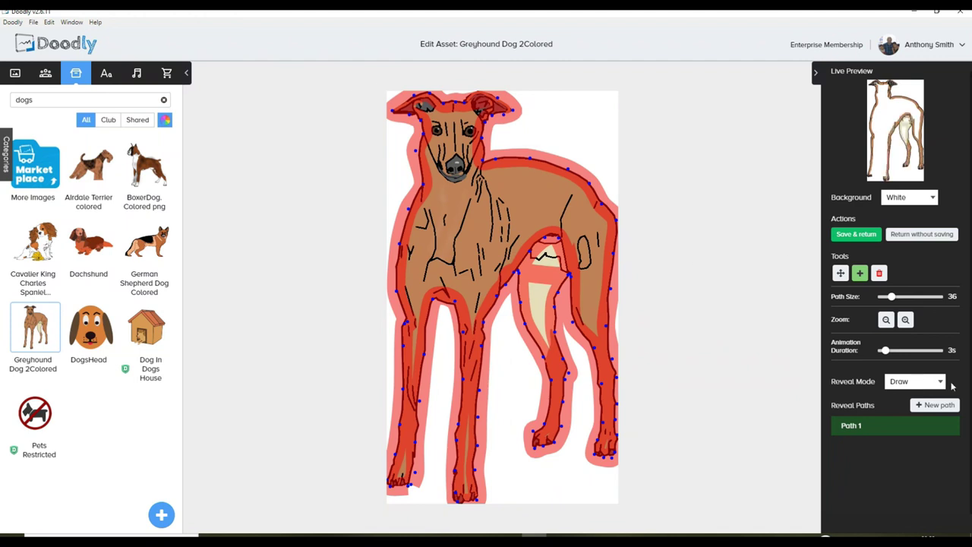
# Add Path 2 and trace it down the side of the greyhound's face and around the muzzle.
pyautogui.click(948, 406)
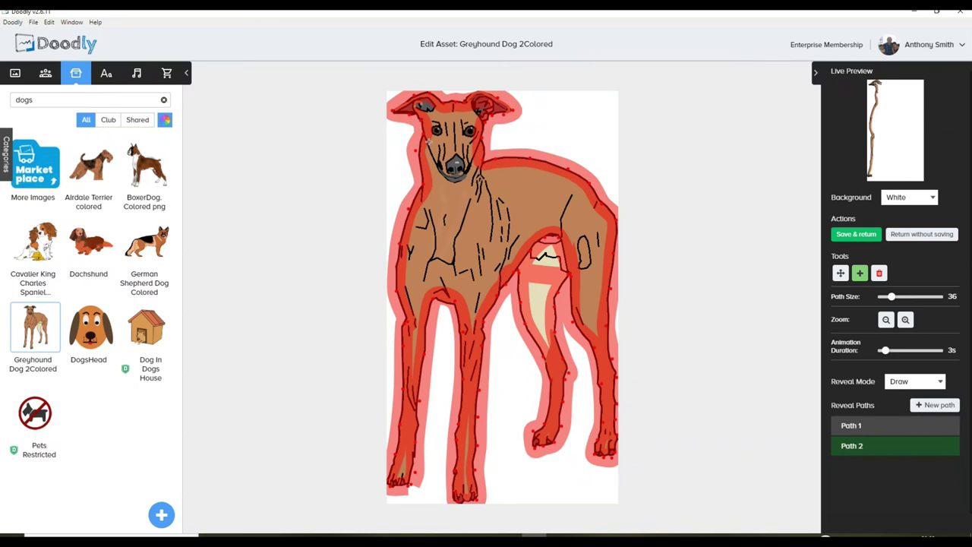
pyautogui.click(434, 162)
pyautogui.click(428, 139)
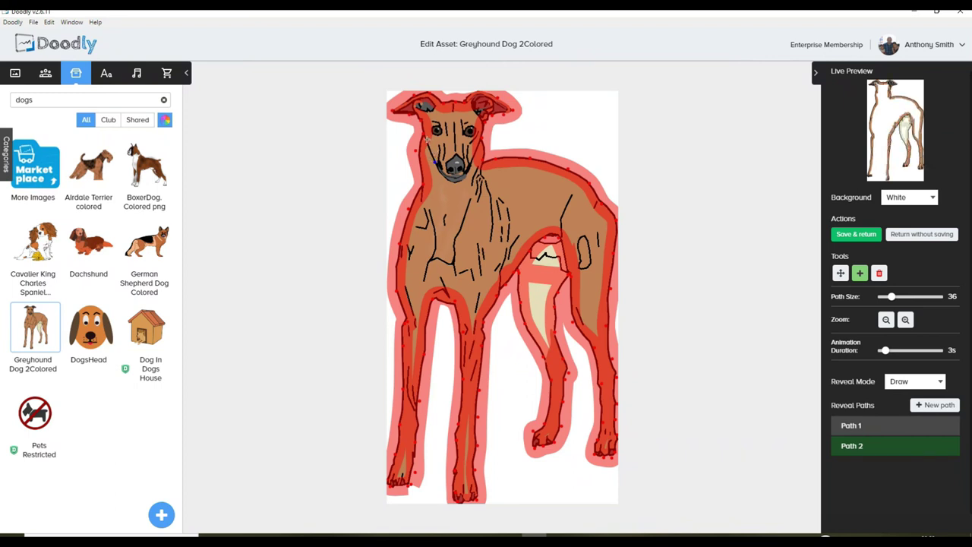
pyautogui.click(448, 182)
pyautogui.click(457, 180)
pyautogui.click(474, 159)
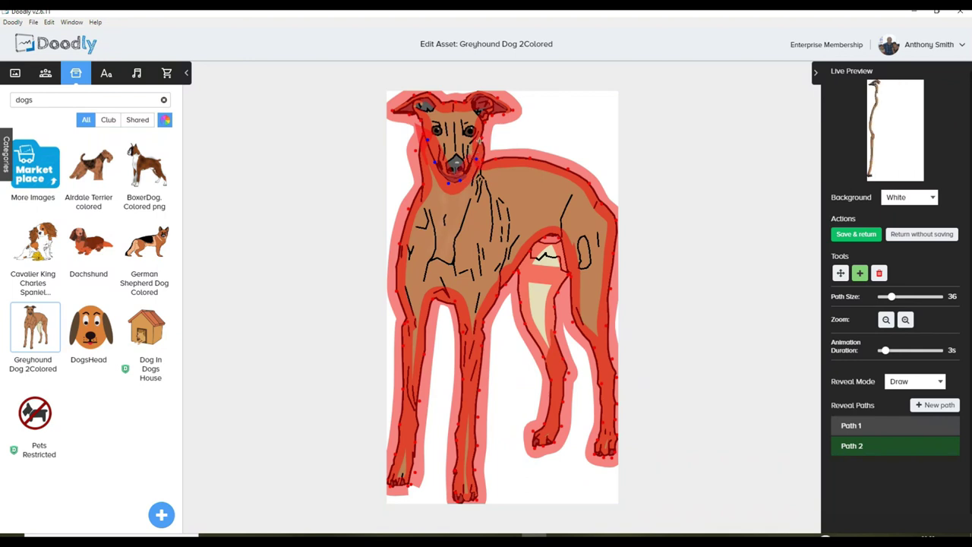
# Continue Path 2 over the greyhound's eye, forehead and both inner ears.
pyautogui.click(468, 131)
pyautogui.click(465, 112)
pyautogui.click(478, 111)
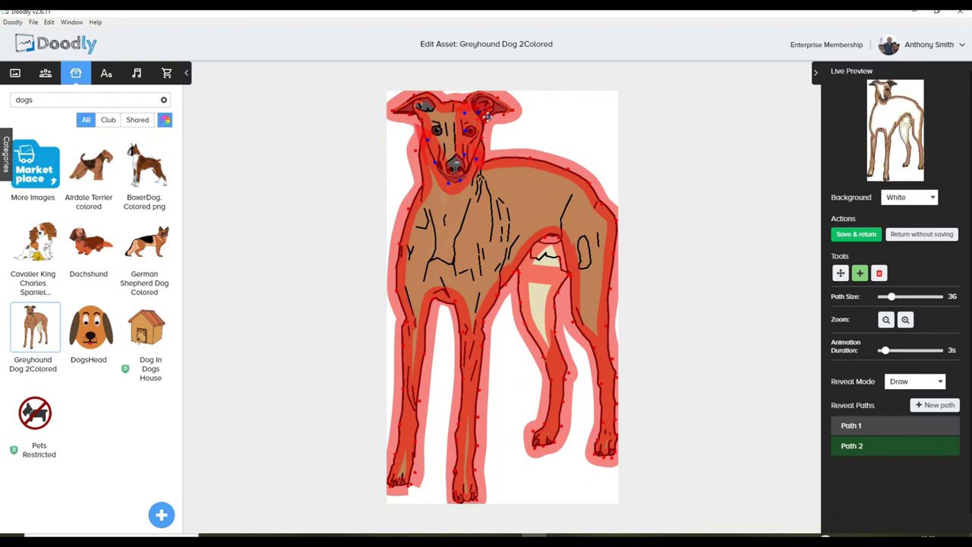
pyautogui.click(435, 115)
pyautogui.click(420, 106)
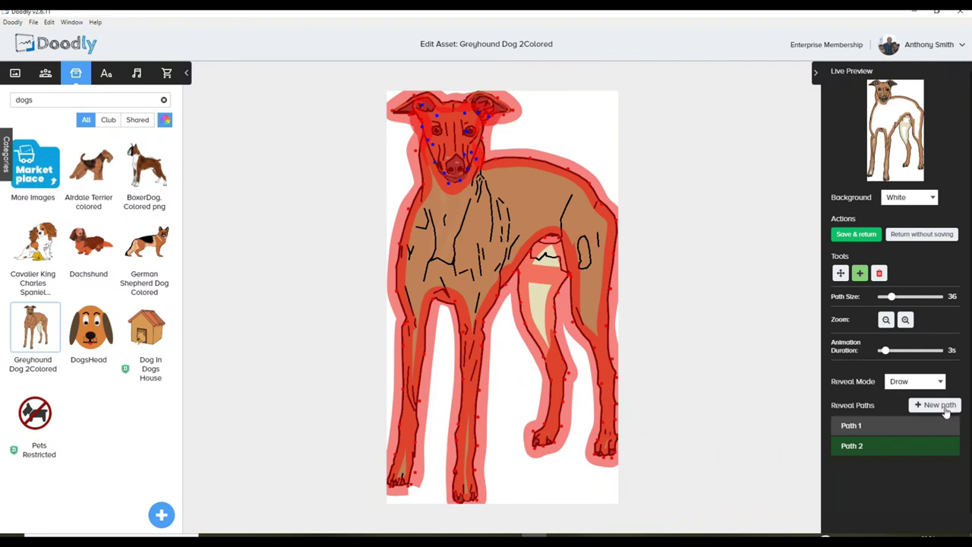
# Add Path 3 and run it from the greyhound's neck across the back to the rump and back to the neck.
pyautogui.click(941, 407)
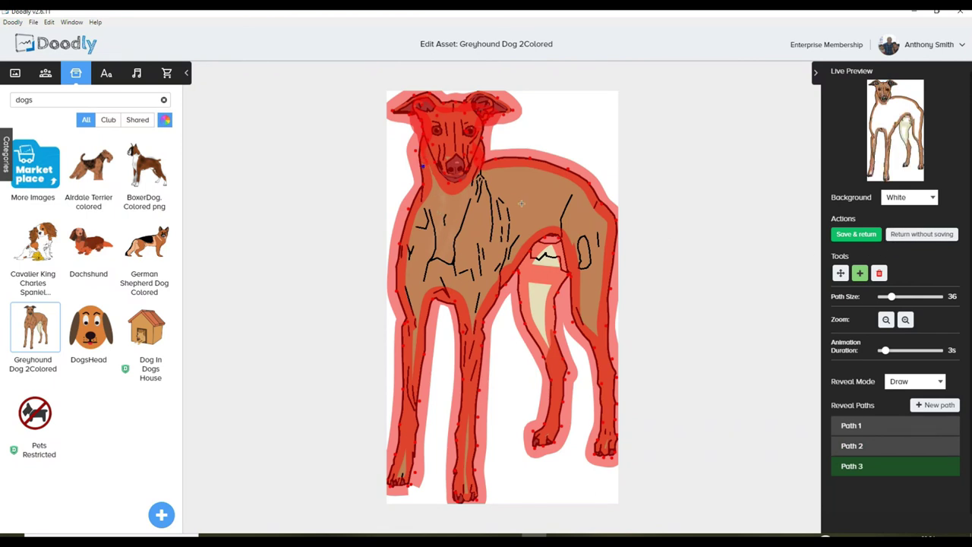
pyautogui.click(578, 180)
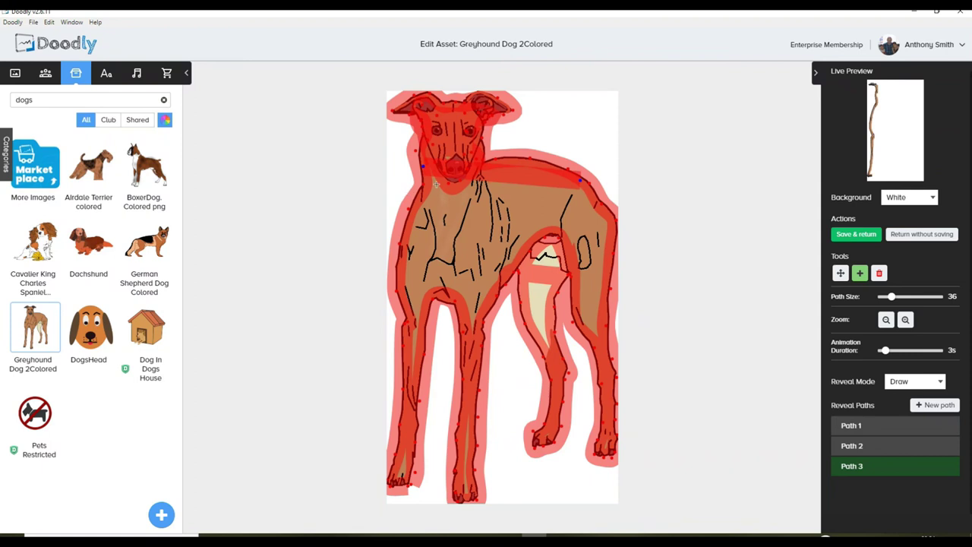
pyautogui.click(437, 184)
pyautogui.click(424, 184)
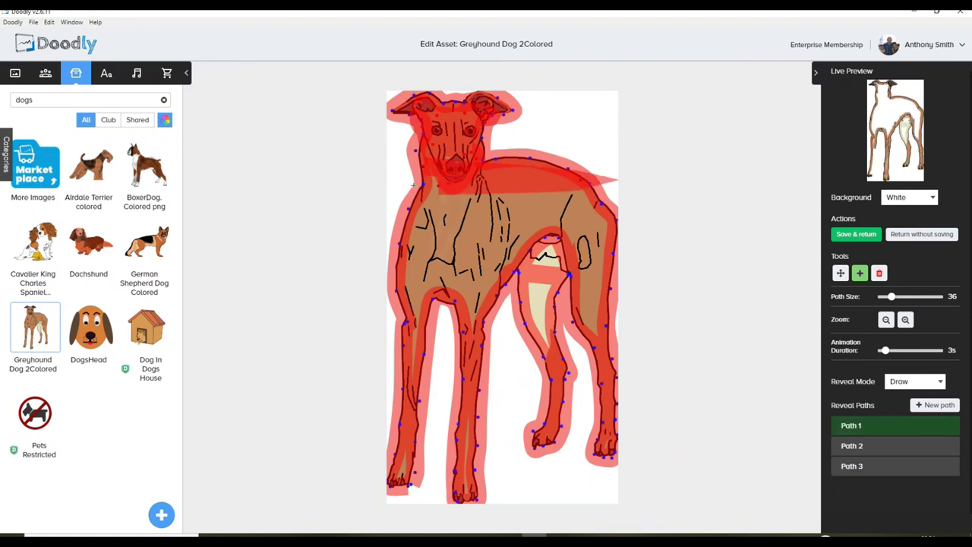
# Extend Path 1 in zigzags across the greyhound's upper body between the shoulder and the rump.
pyautogui.click(453, 189)
pyautogui.click(452, 187)
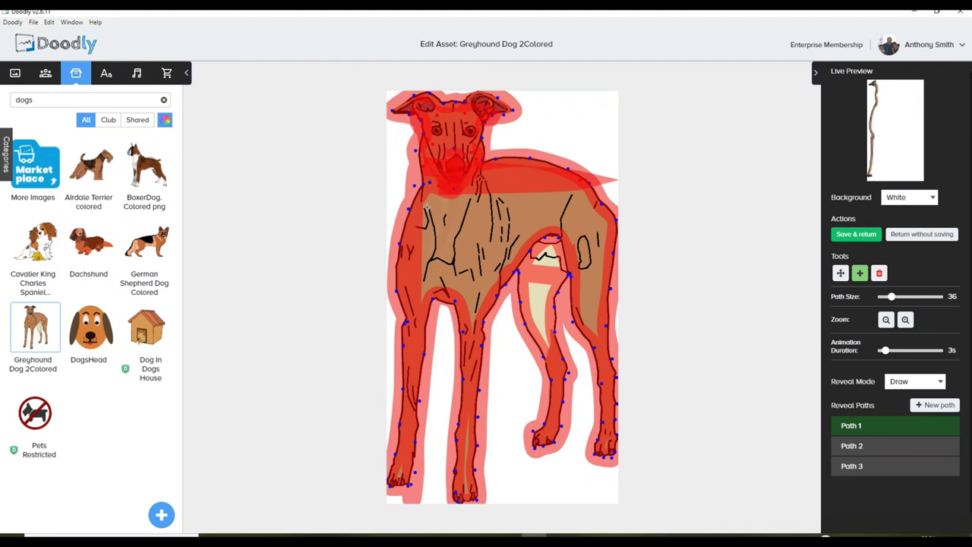
pyautogui.click(583, 193)
pyautogui.click(423, 193)
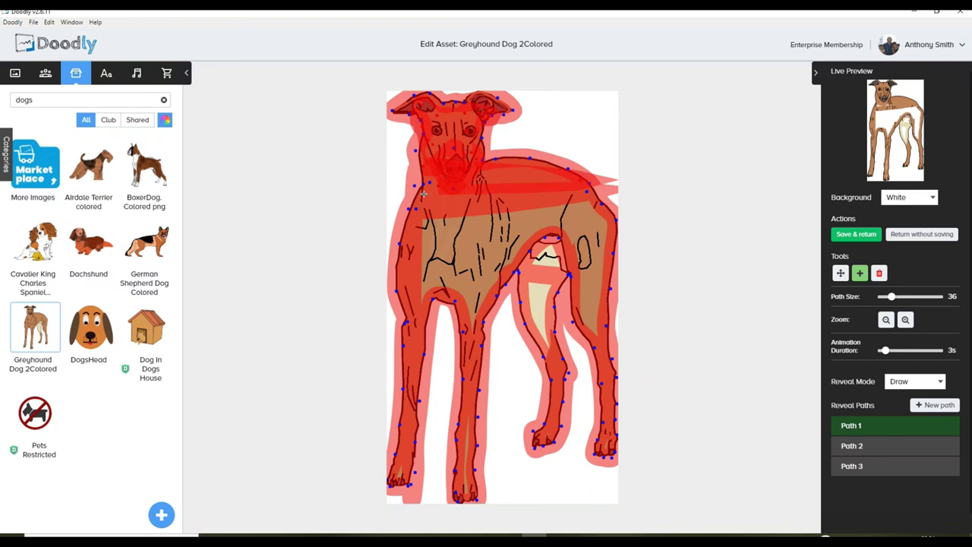
pyautogui.click(599, 207)
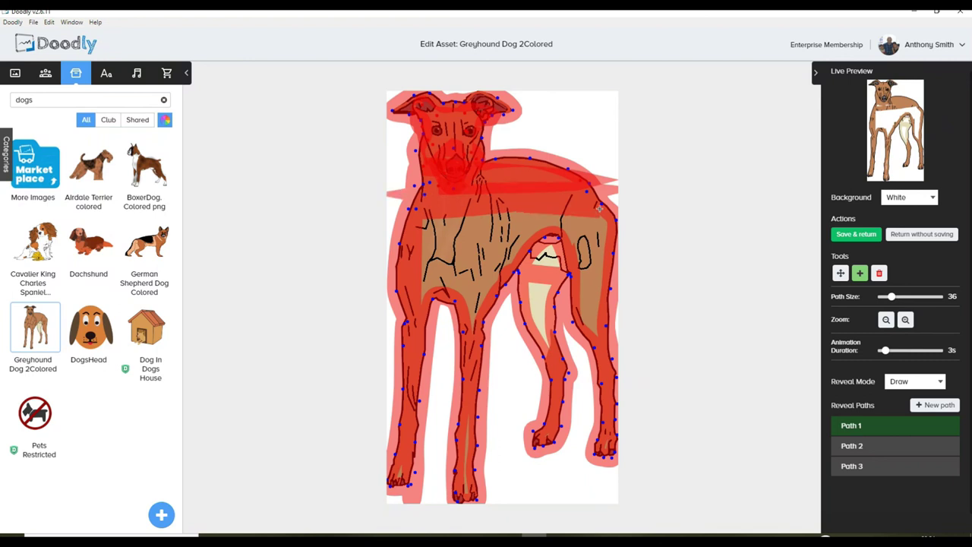
pyautogui.click(417, 221)
pyautogui.click(607, 234)
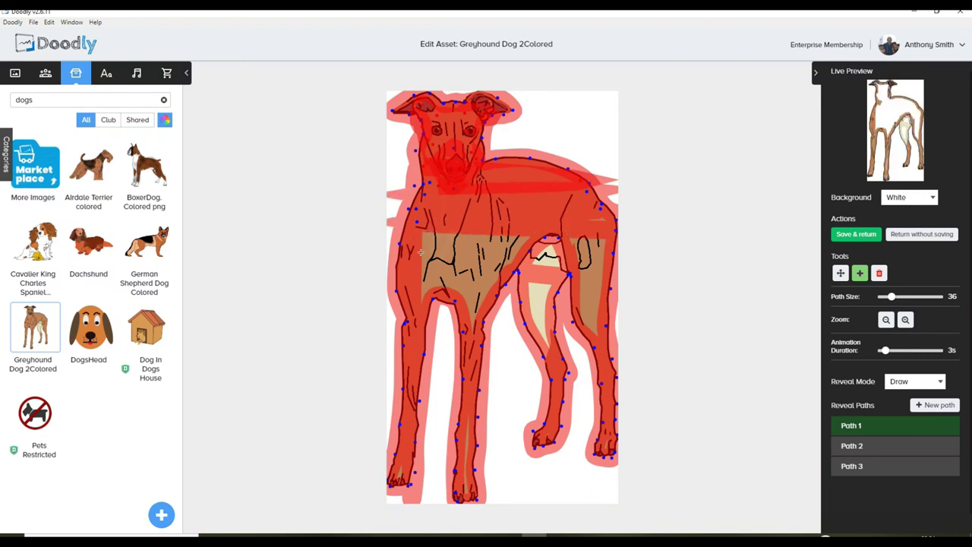
# Continue Path 1 in zigzags across the chest and flank between the front shoulder and the hind thigh.
pyautogui.click(416, 242)
pyautogui.click(613, 246)
pyautogui.click(410, 263)
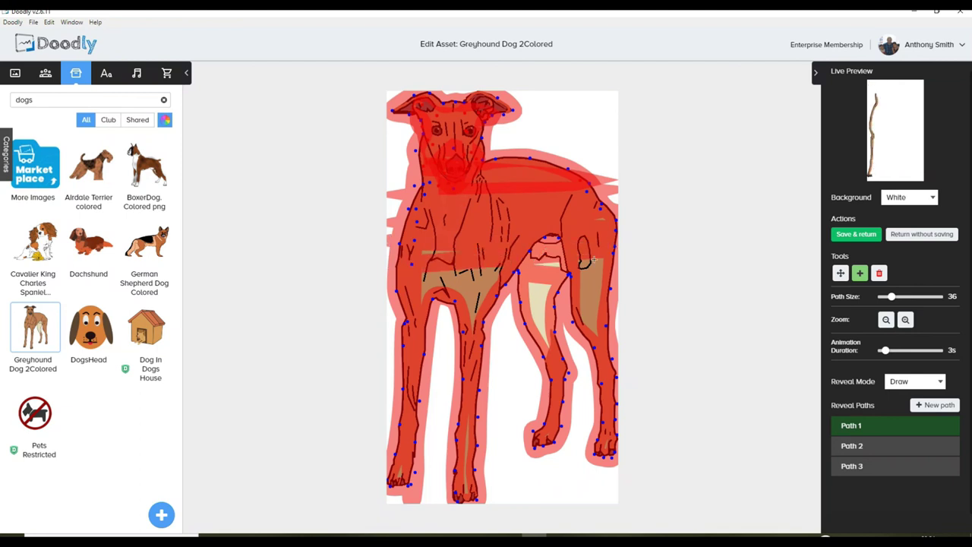
pyautogui.click(609, 259)
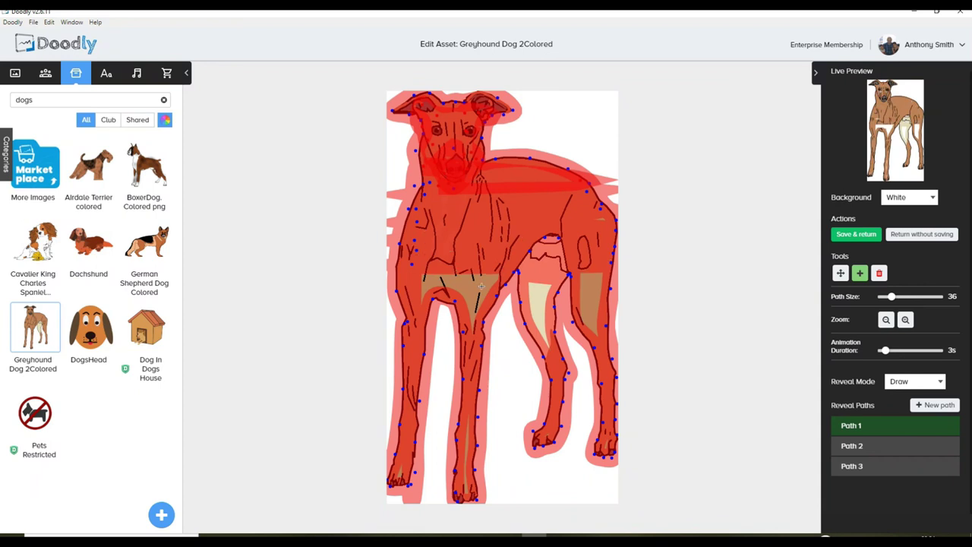
pyautogui.click(607, 283)
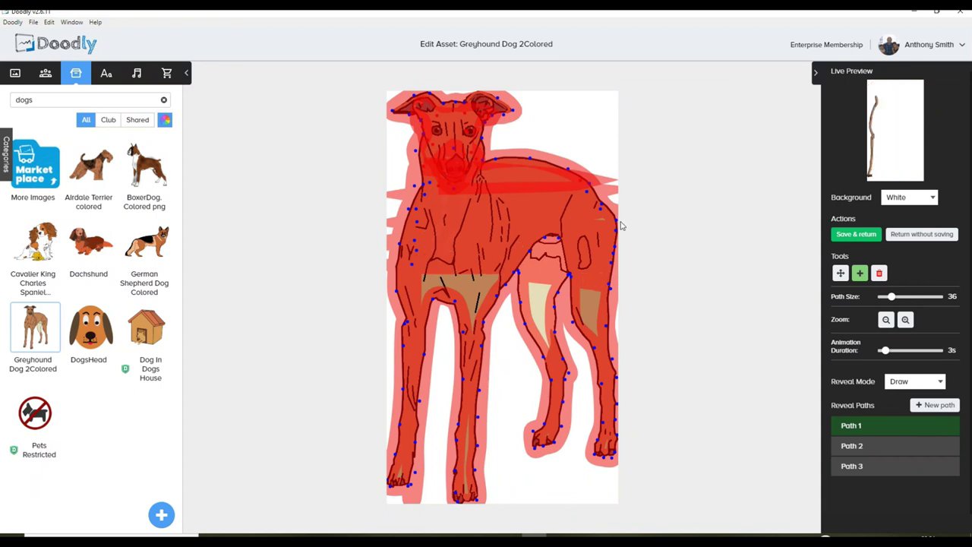
pyautogui.click(409, 277)
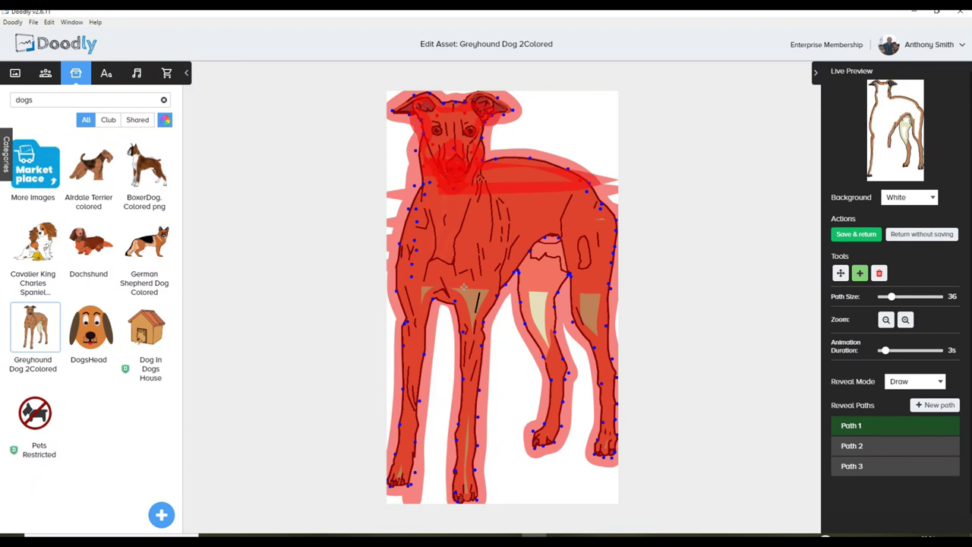
# Continue Path 1 over the lower chest, the top of the front leg and the thighs of both hind legs.
pyautogui.click(602, 301)
pyautogui.click(456, 307)
pyautogui.click(474, 323)
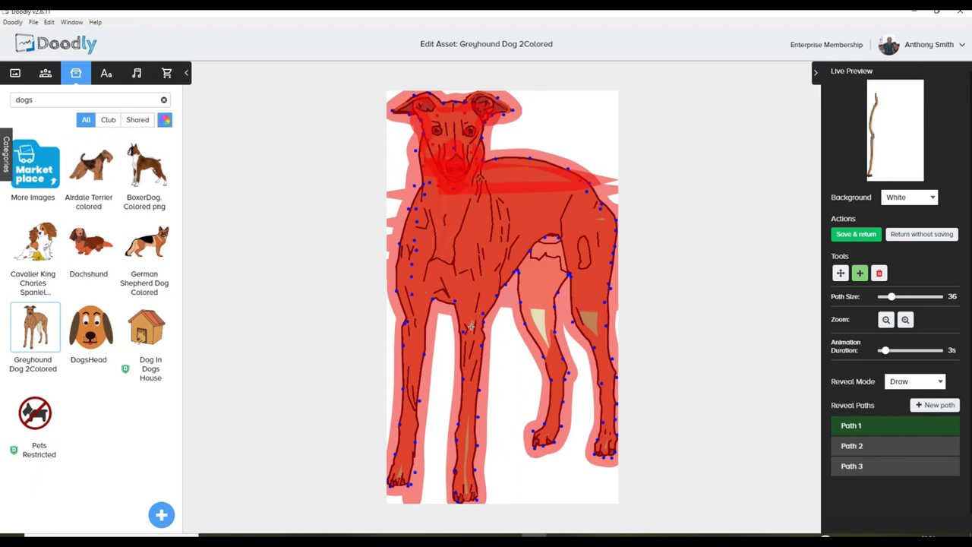
pyautogui.click(539, 310)
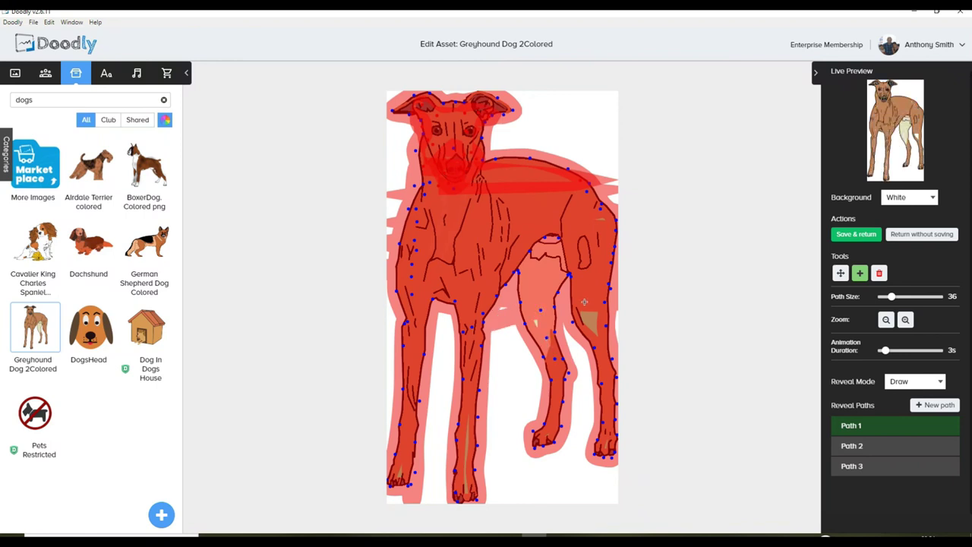
pyautogui.click(601, 346)
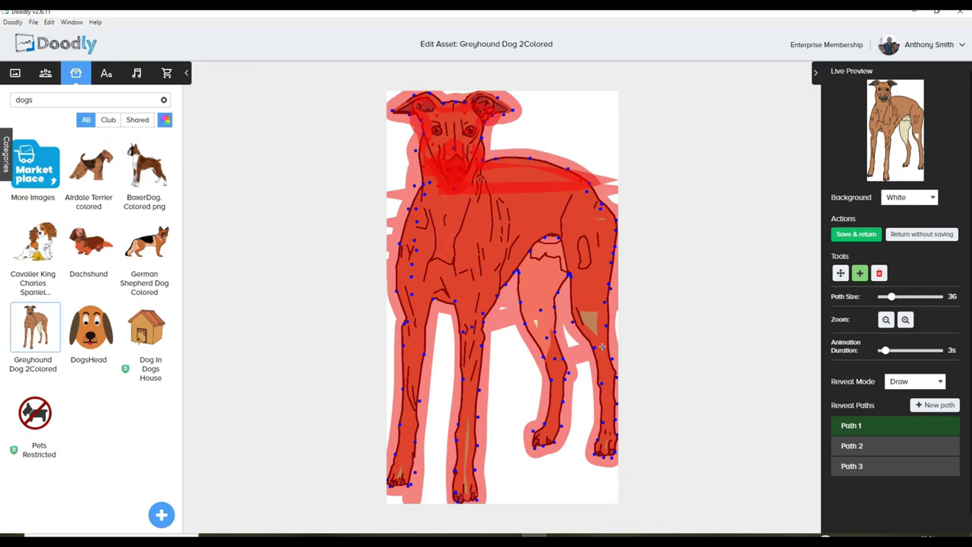
pyautogui.click(578, 305)
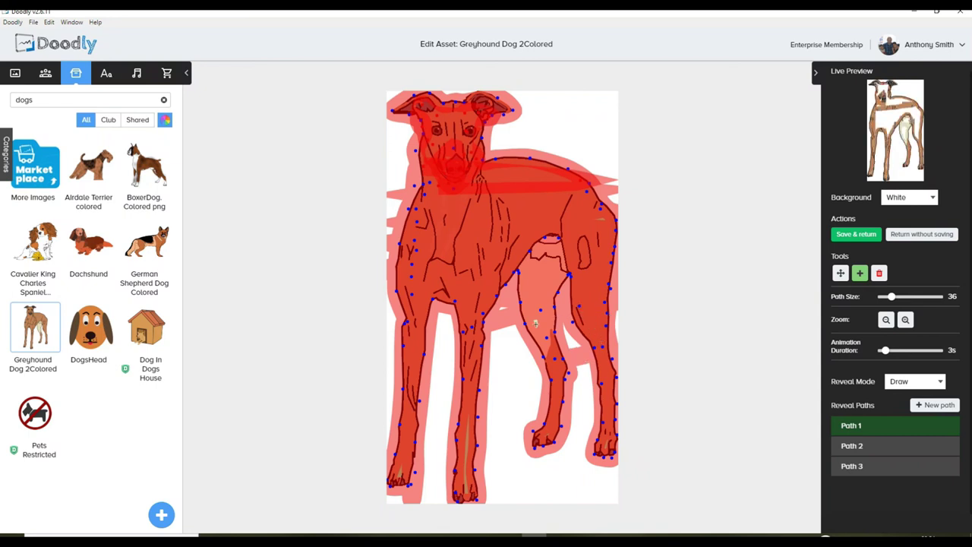
# Fill the remaining gaps in the greyhound's front legs with Path 1 and save its reveal paths.
pyautogui.click(468, 404)
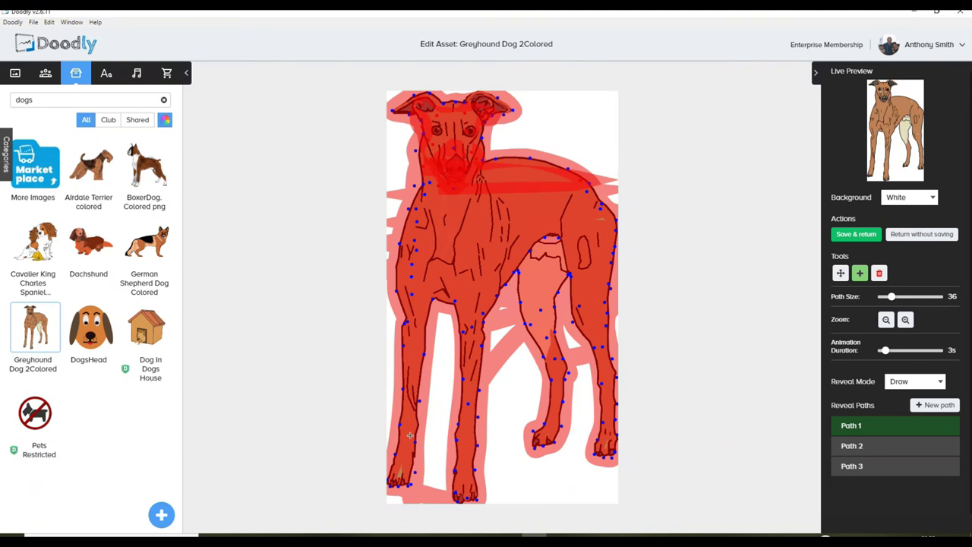
pyautogui.click(463, 416)
pyautogui.click(874, 235)
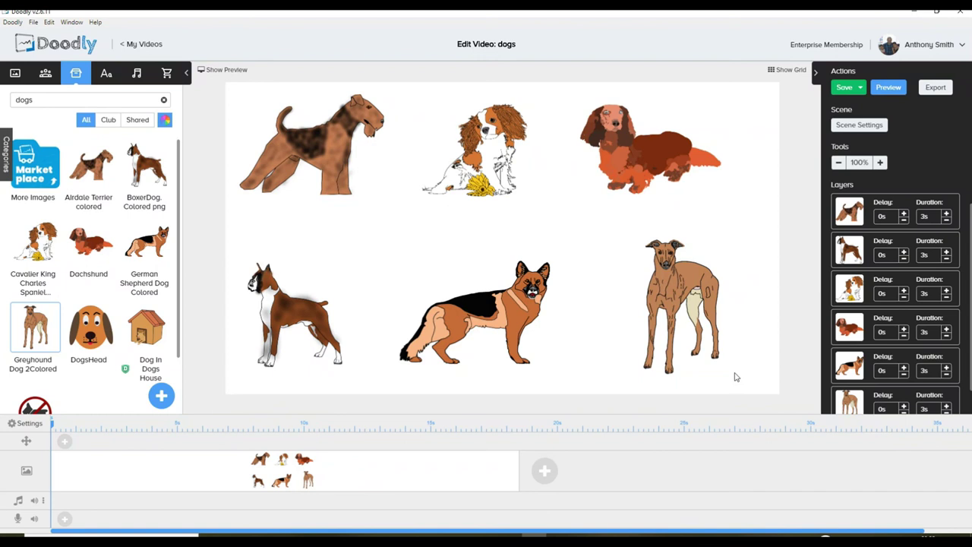
# Play a preview of the dogs video to check how the six images are drawn.
pyautogui.click(887, 88)
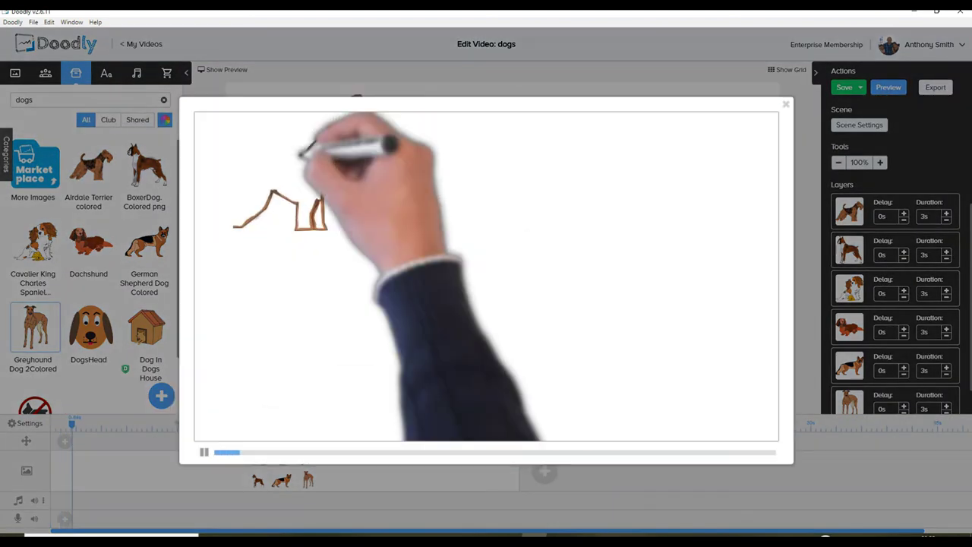